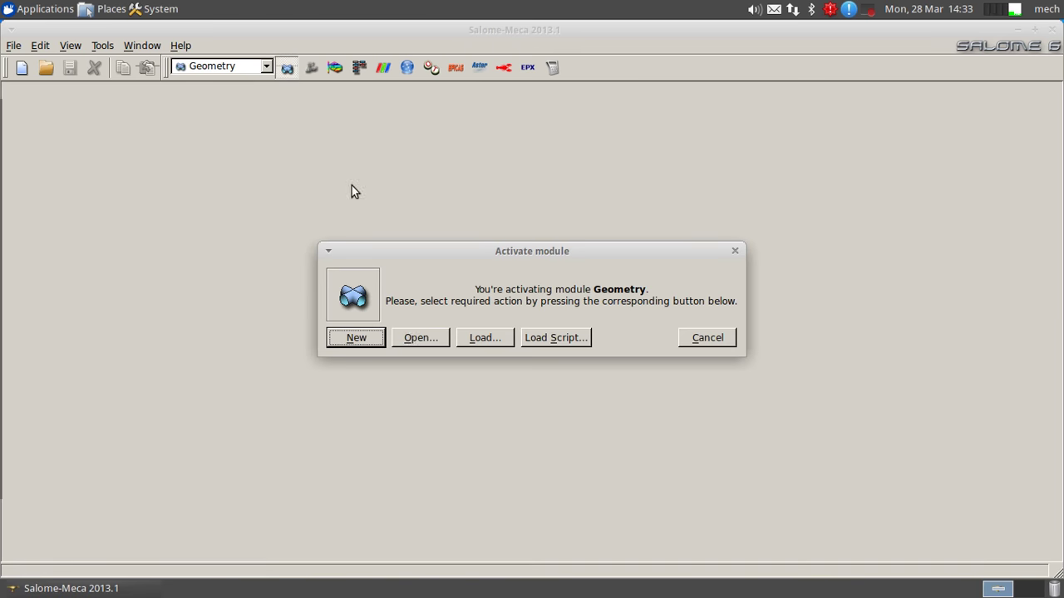
Step: Create a new study for the Geometry module and expand the Geometry tree
click(361, 335)
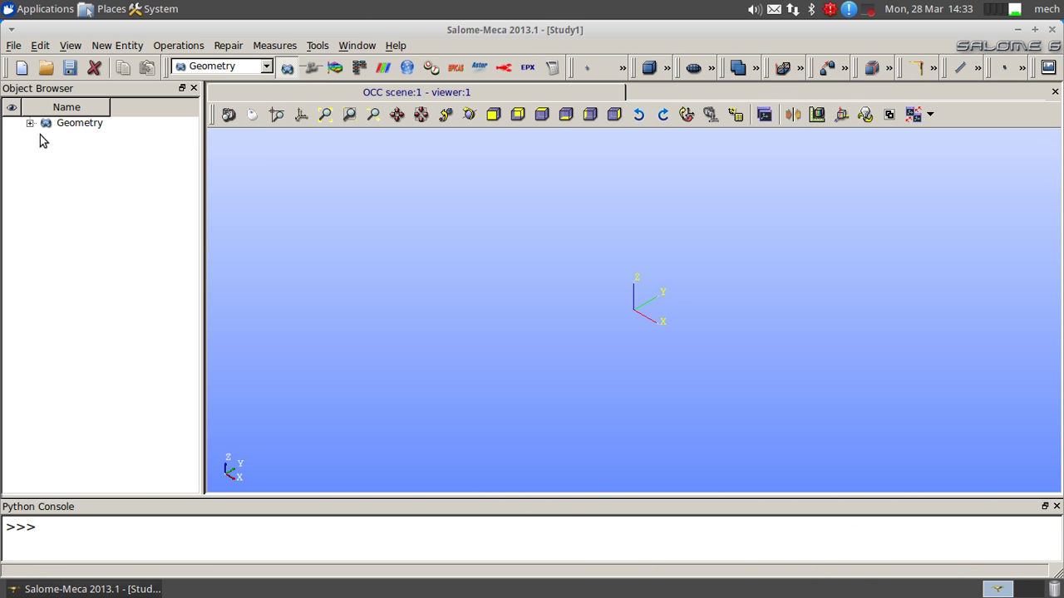
click(30, 123)
click(119, 45)
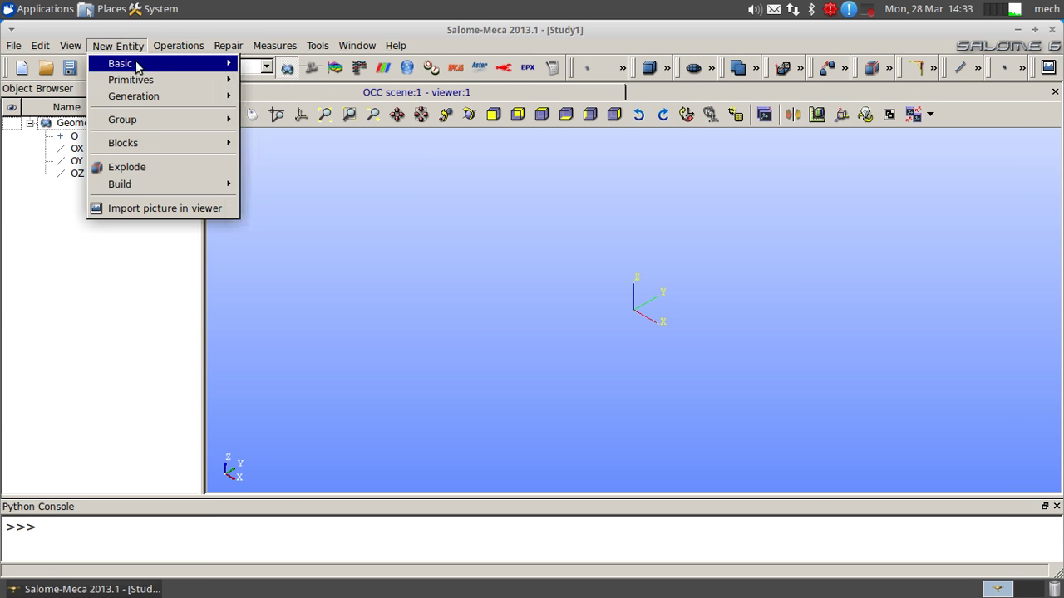
mouse_move(138, 64)
click(287, 173)
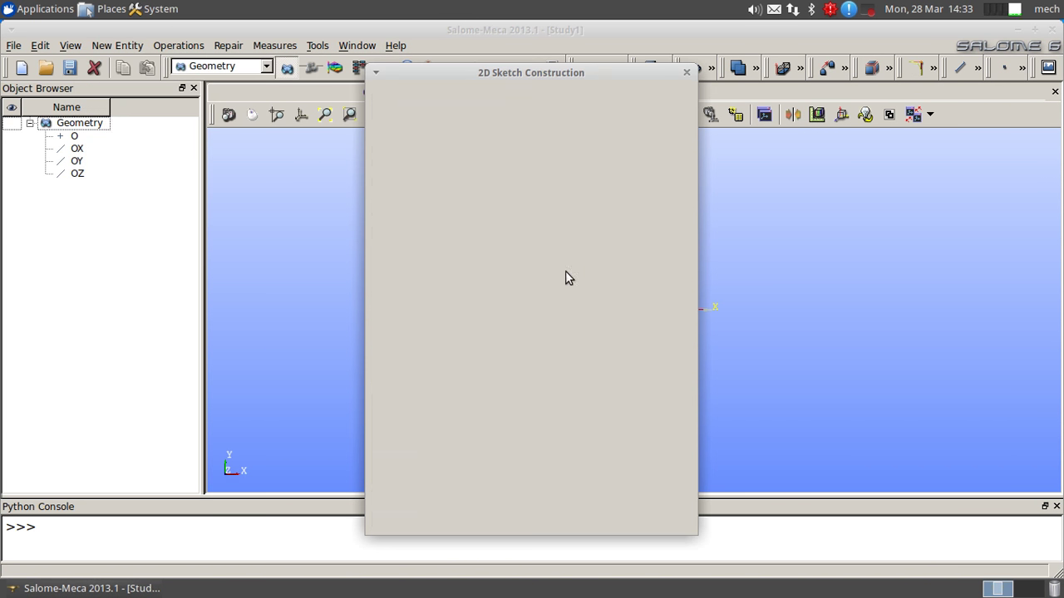
click(596, 508)
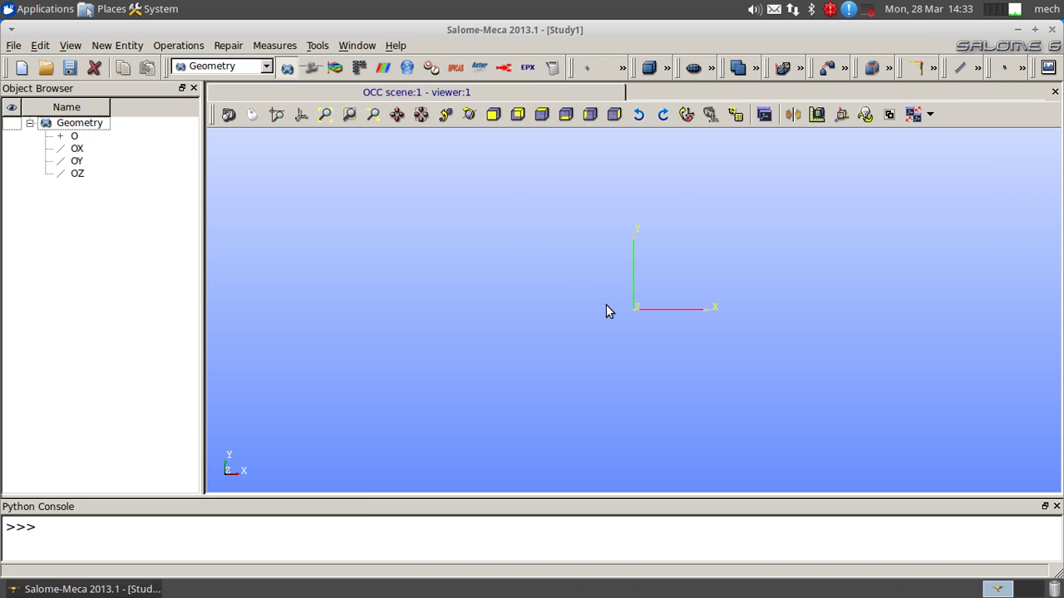
Step: Create a point at the origin with coordinates X 0, Y 0, Z 0
click(250, 116)
middle_drag(706, 253, 484, 308)
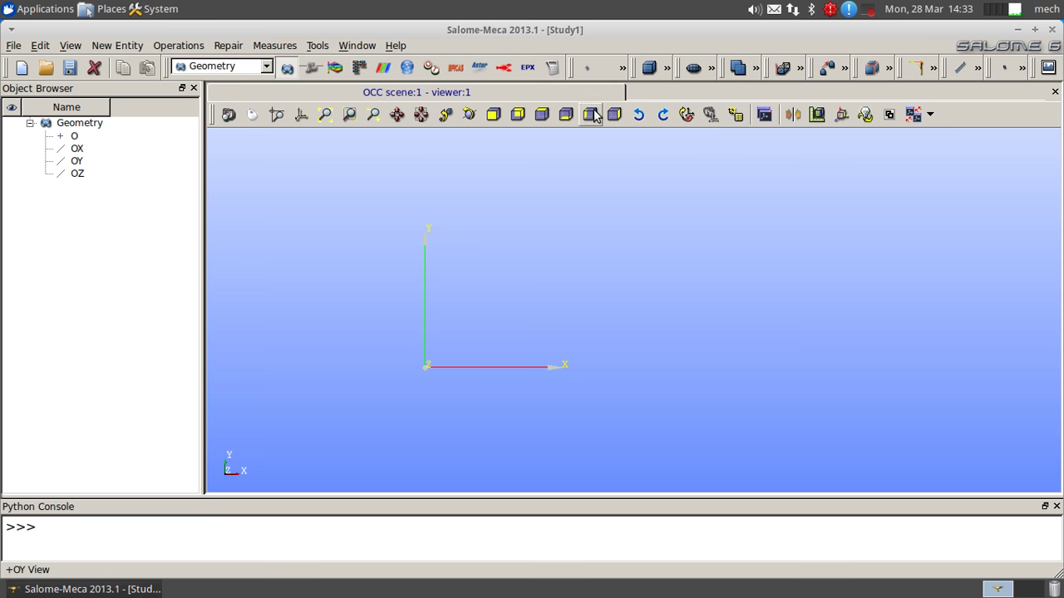
click(253, 117)
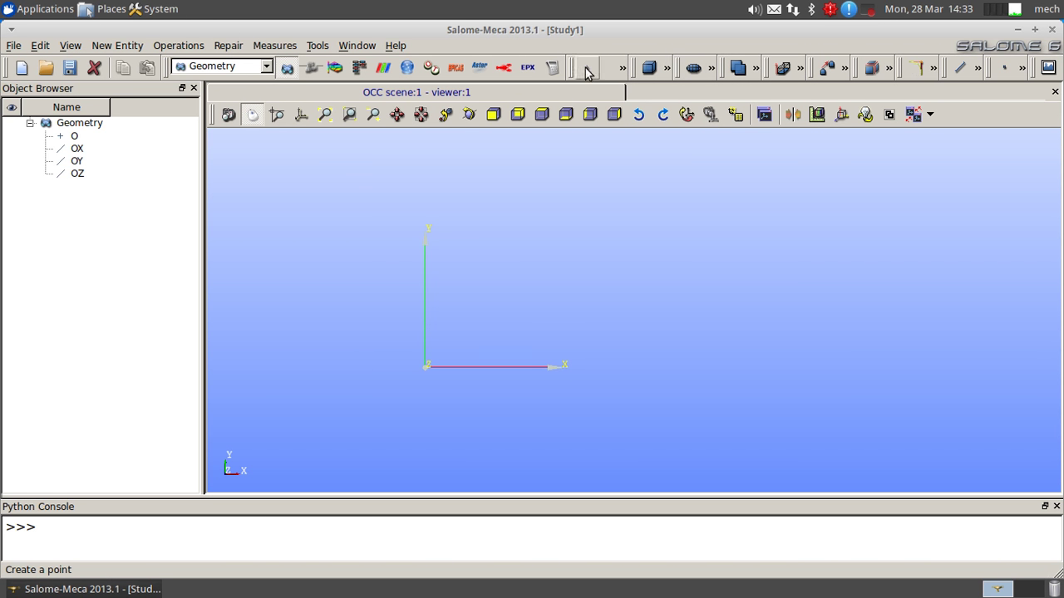
click(587, 67)
middle_drag(696, 301, 966, 285)
drag(511, 176, 405, 177)
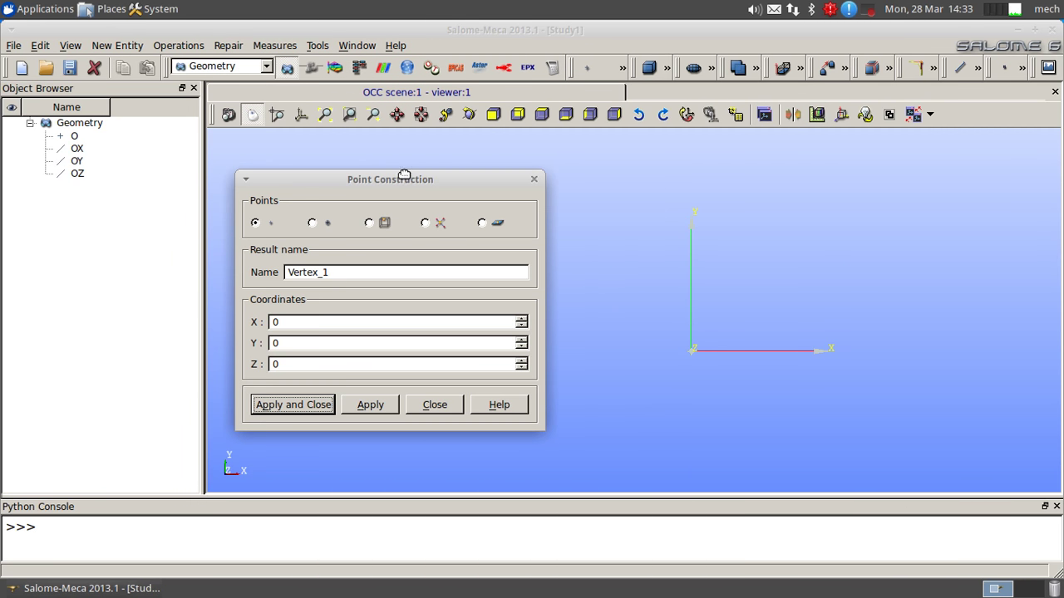
middle_drag(843, 297, 770, 301)
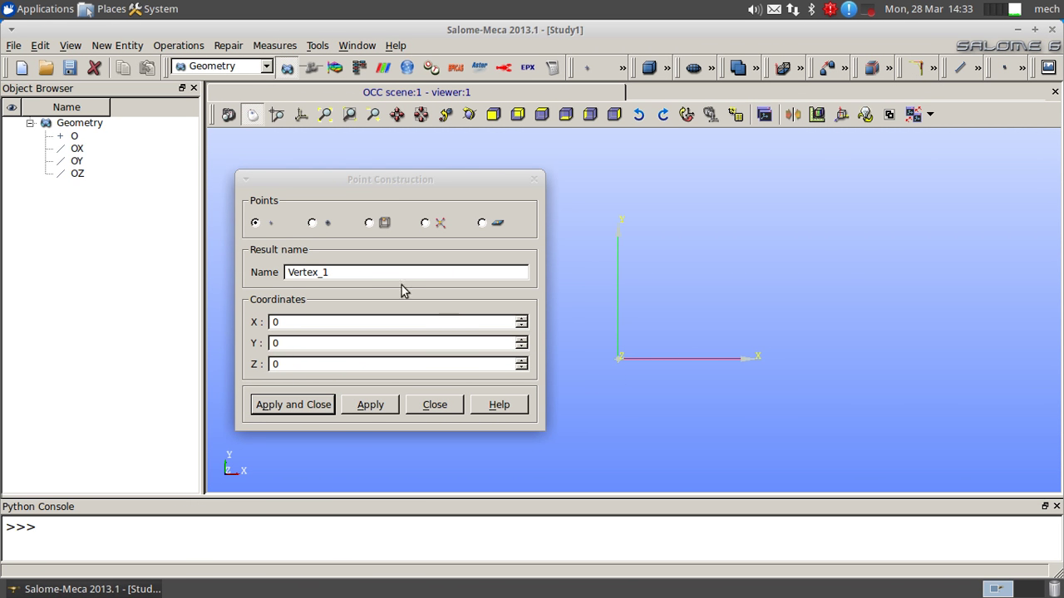
drag(356, 177, 301, 168)
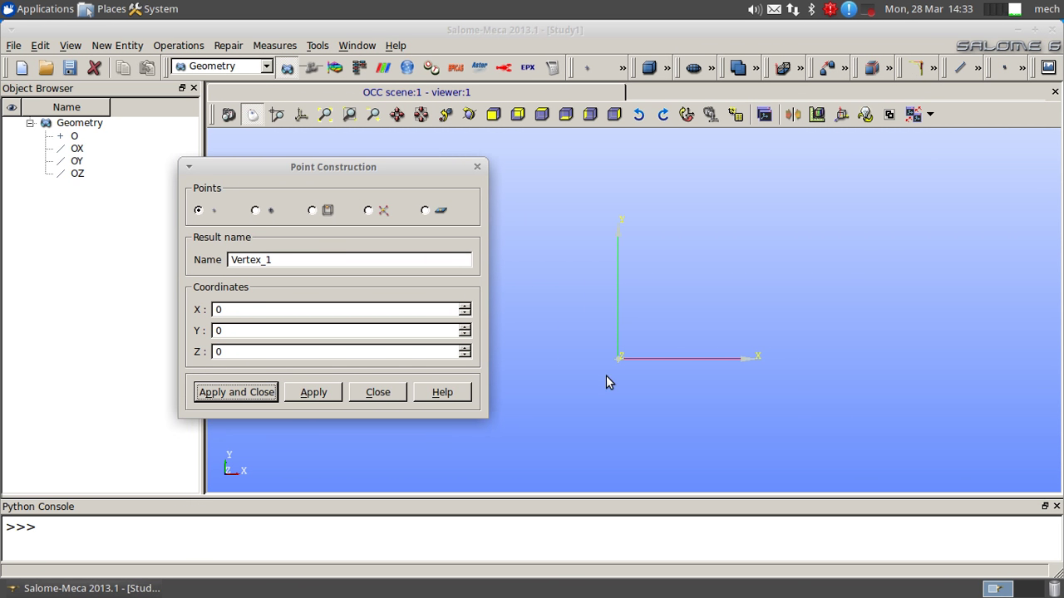
scroll(632, 373, up, 1)
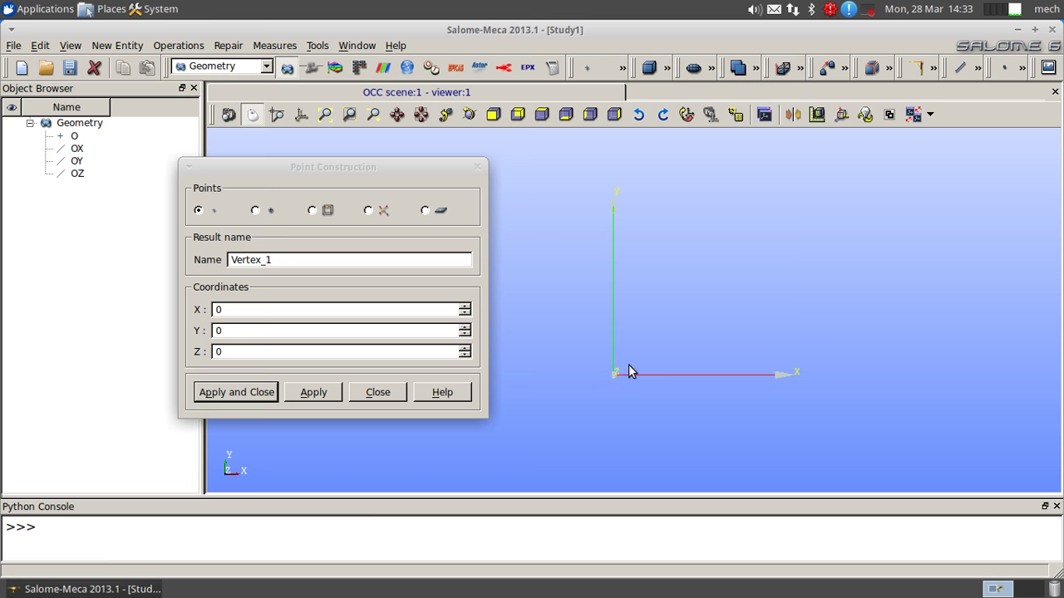
click(338, 396)
Step: Create a second point at X 1000, Y 0, Z 0
double_click(246, 308)
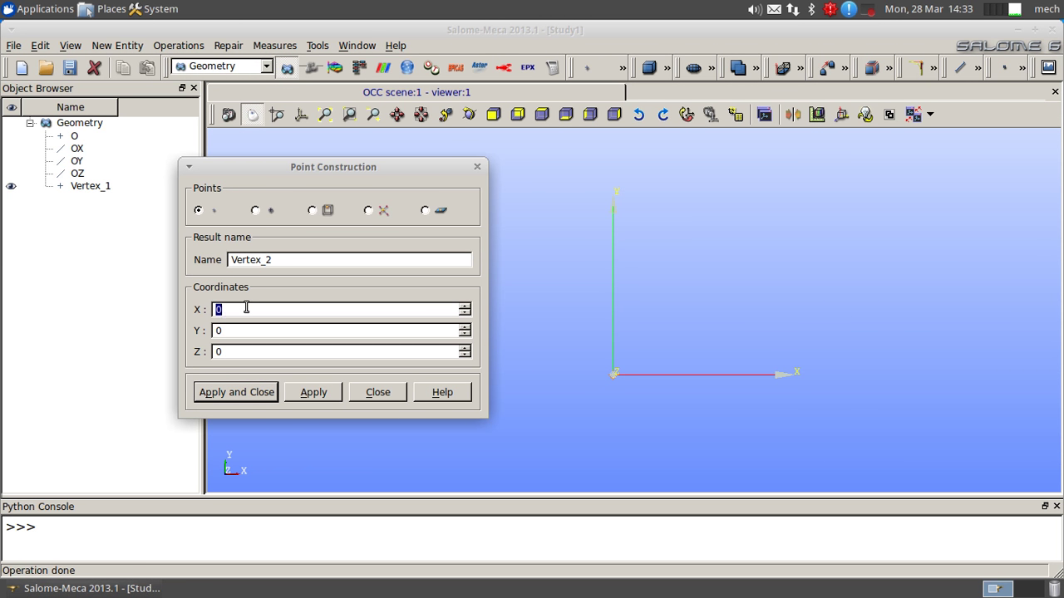
text(1000)
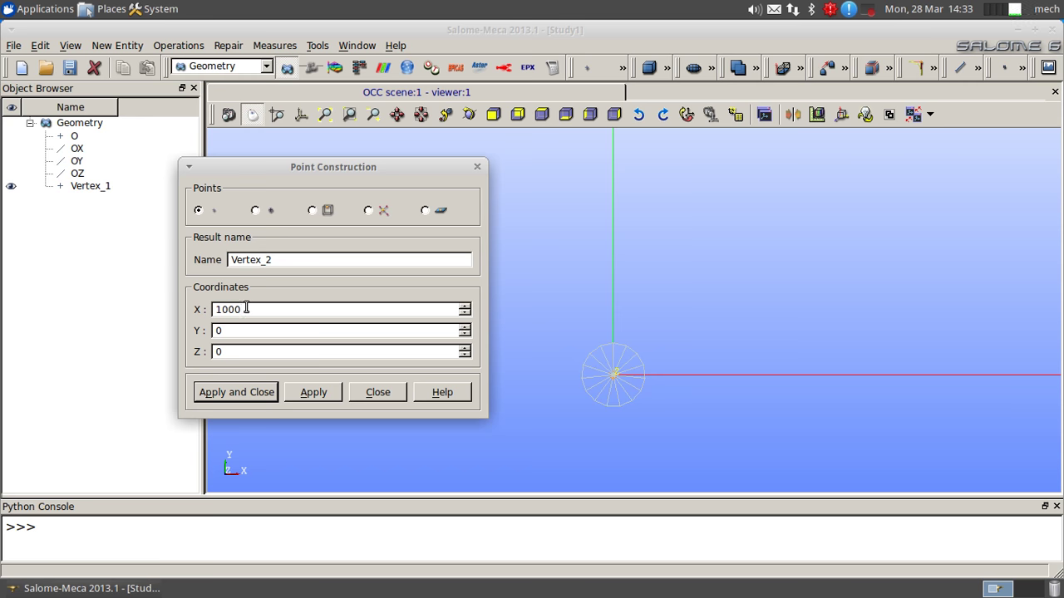
click(777, 344)
scroll(777, 346, down, 3)
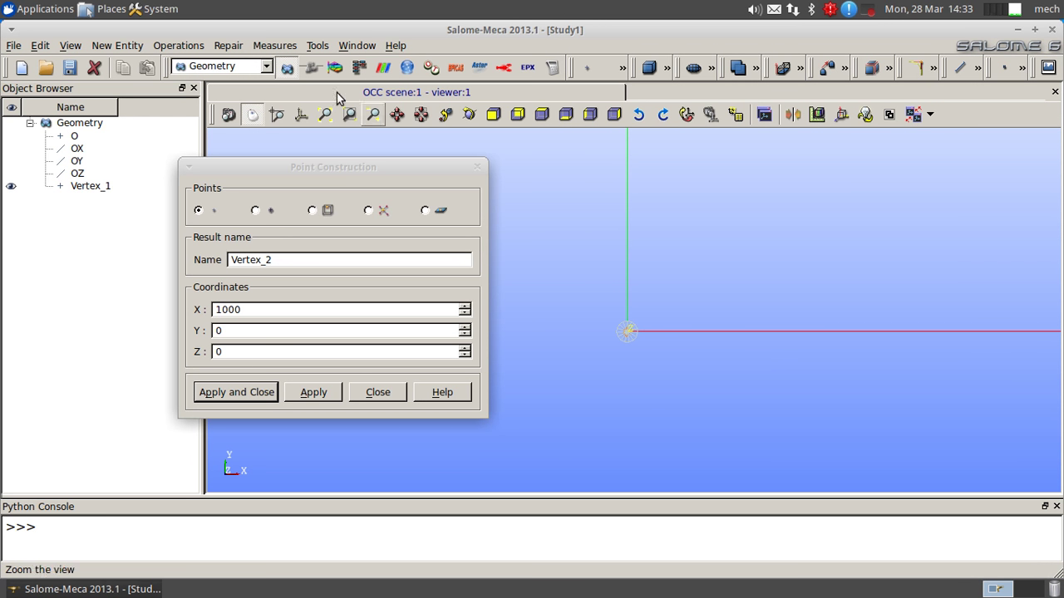
click(325, 114)
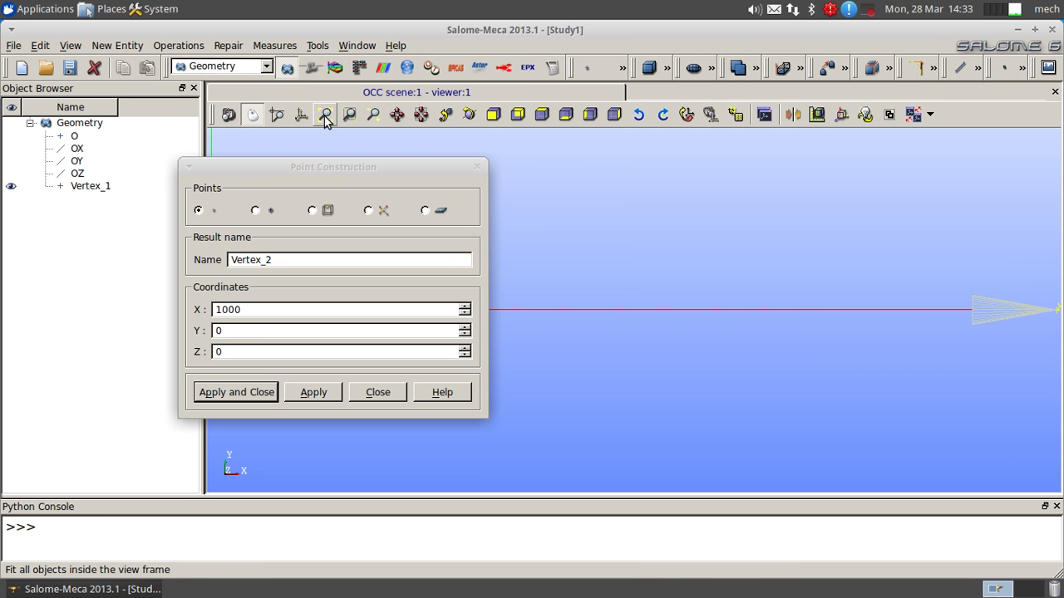
ctrl+middle_drag(601, 295, 687, 330)
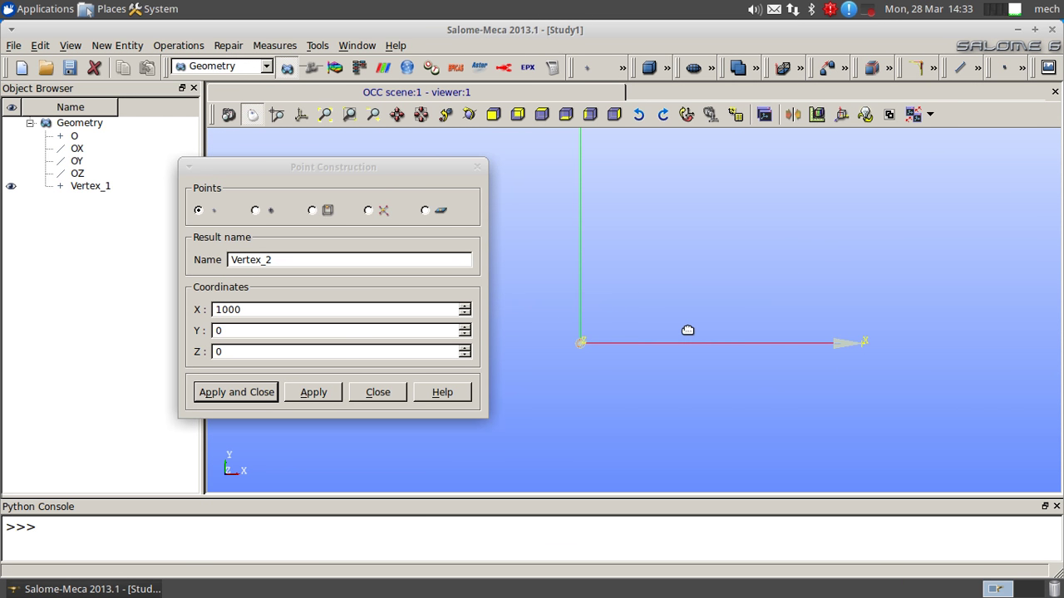
click(314, 392)
Step: Try X 400 for the third point with Y values of 400, 150 and 300
double_click(299, 314)
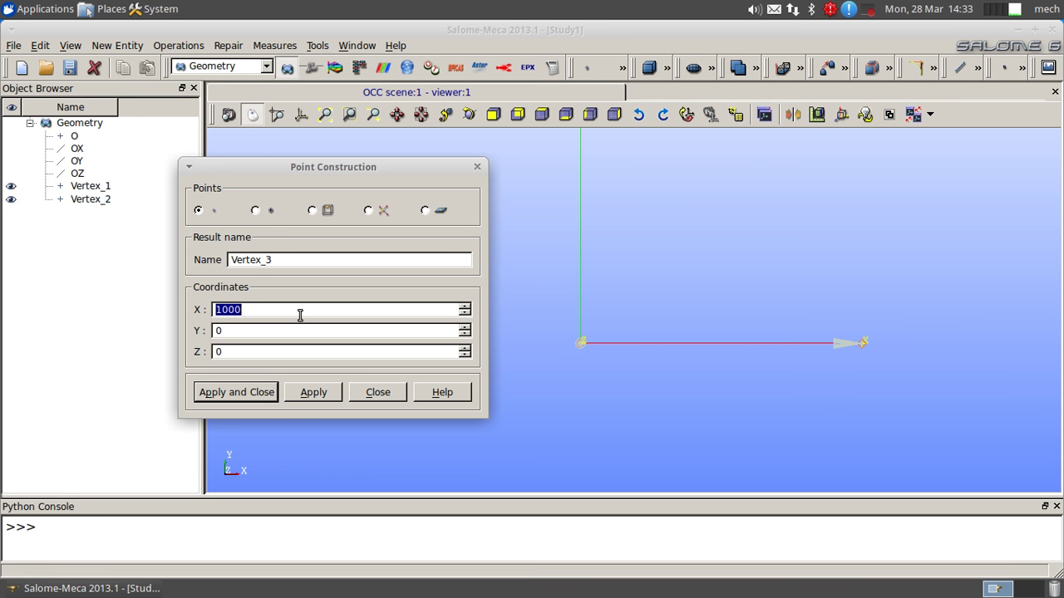
text(400)
double_click(262, 331)
text(400)
double_click(262, 331)
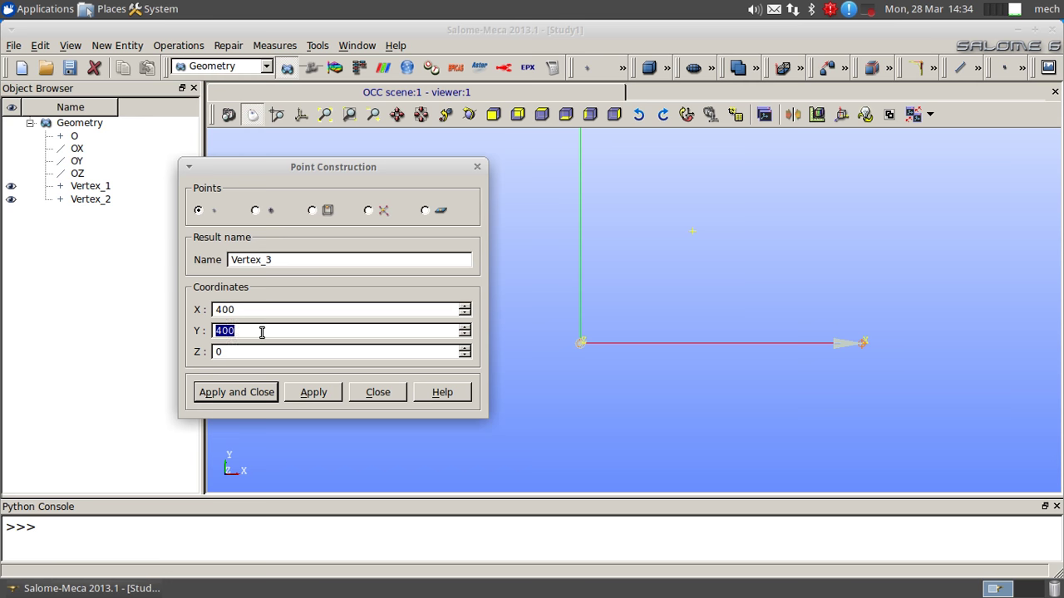
text(150)
key(BackSpace)
key(BackSpace)
key(BackSpace)
text(300)
Step: Create the third point at X 300, Y 250, Z 0
double_click(244, 308)
text(300)
double_click(258, 332)
text(250)
click(336, 396)
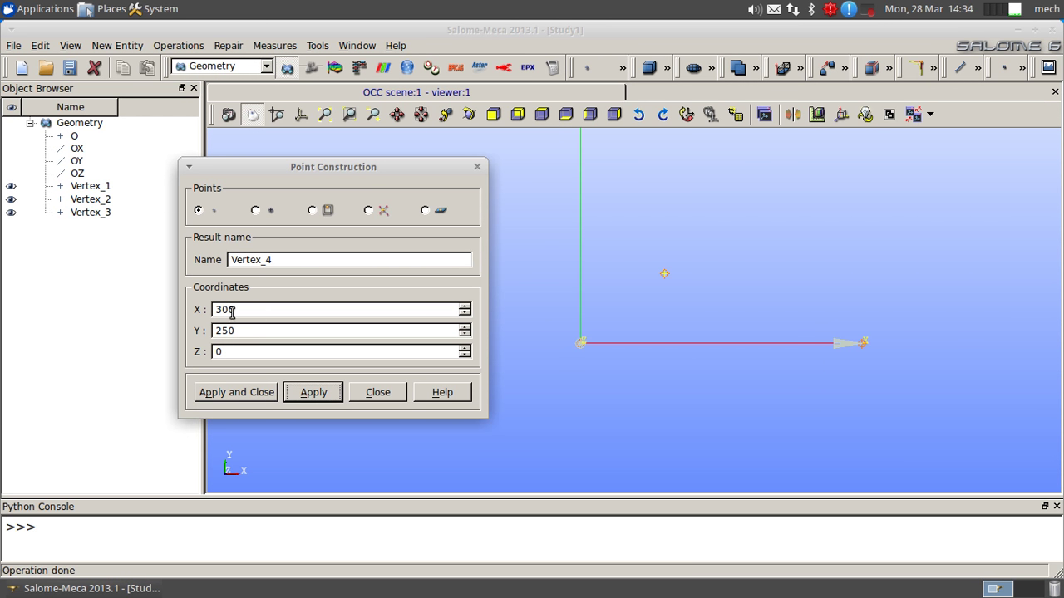
Step: Try a negative Y coordinate of -250 at X 300 for the fourth point
click(215, 330)
text(-)
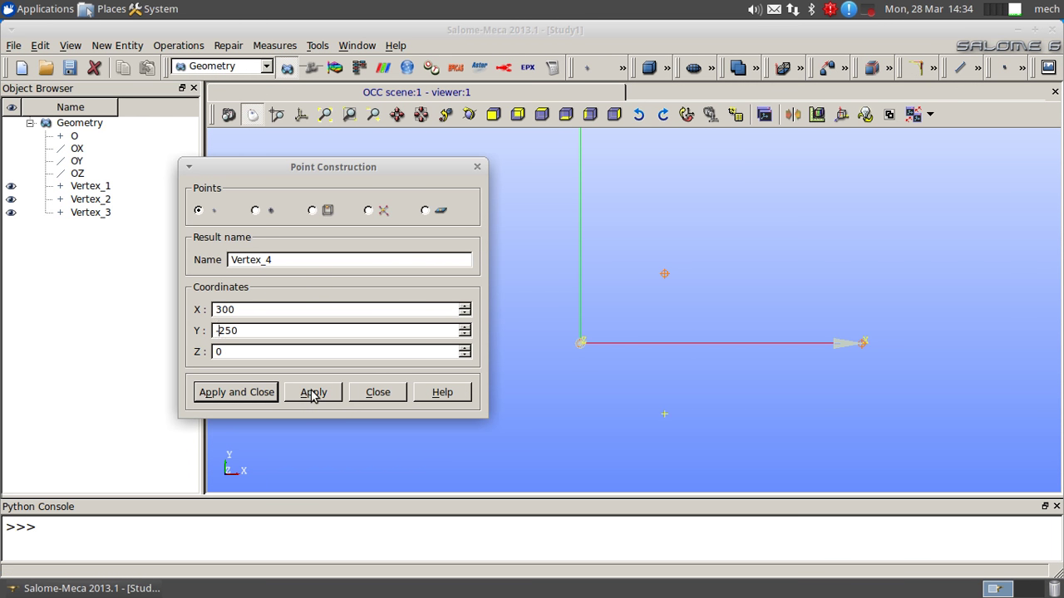
drag(241, 330, 216, 331)
key(Home)
key(Delete)
Step: Try X 150 for the fourth point with Y values of 100 and 200
double_click(254, 310)
text(150)
double_click(249, 331)
text(100)
key(BackSpace)
key(BackSpace)
key(BackSpace)
text(200)
Step: Create the fourth point at X 25, Y 100, Z 0, after trying X values of 50 and 100
double_click(241, 308)
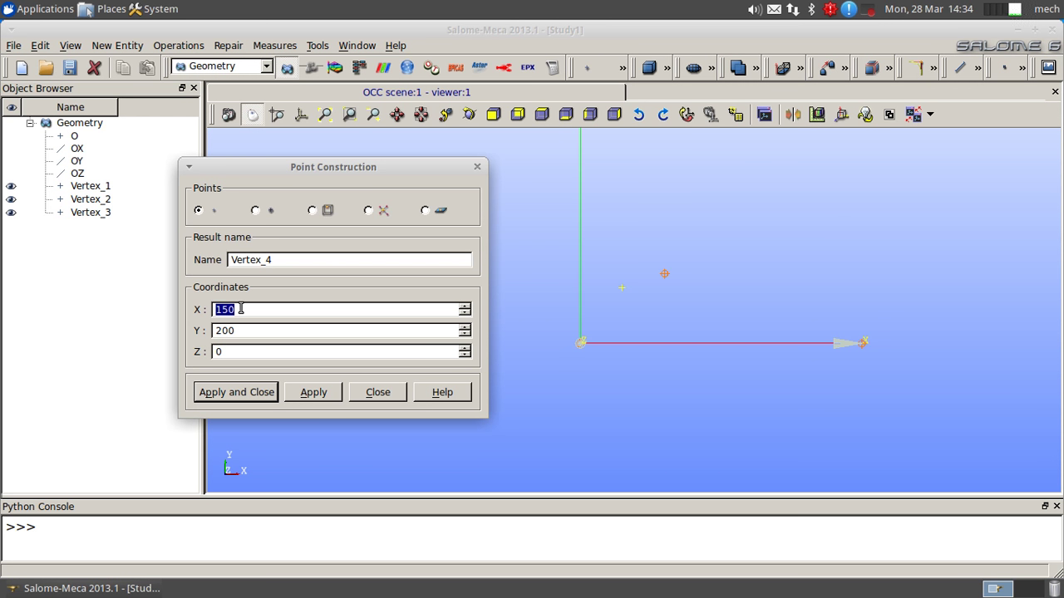
text(50)
double_click(246, 334)
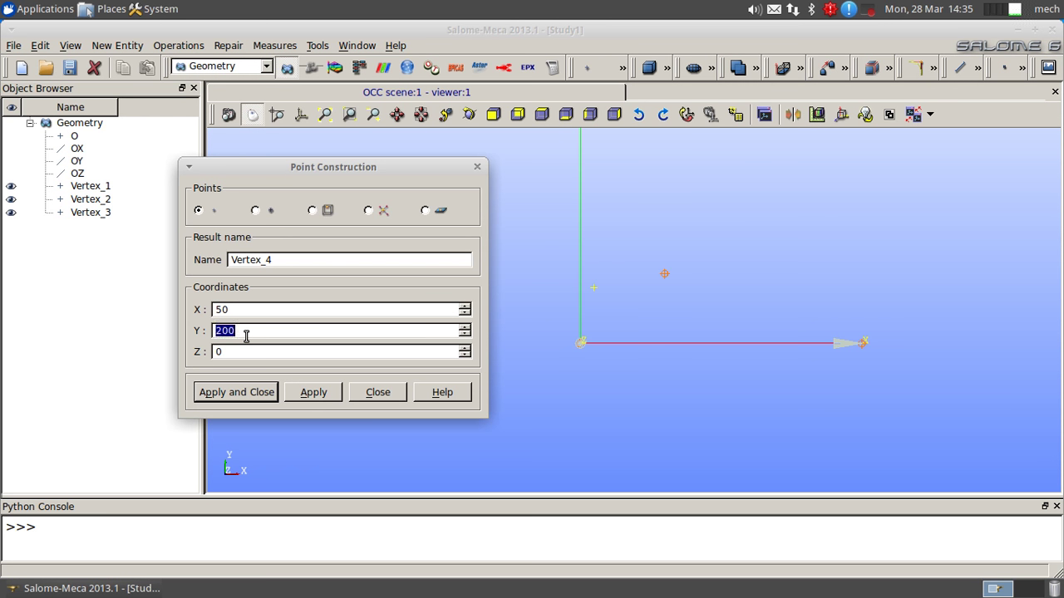
text(100)
double_click(240, 310)
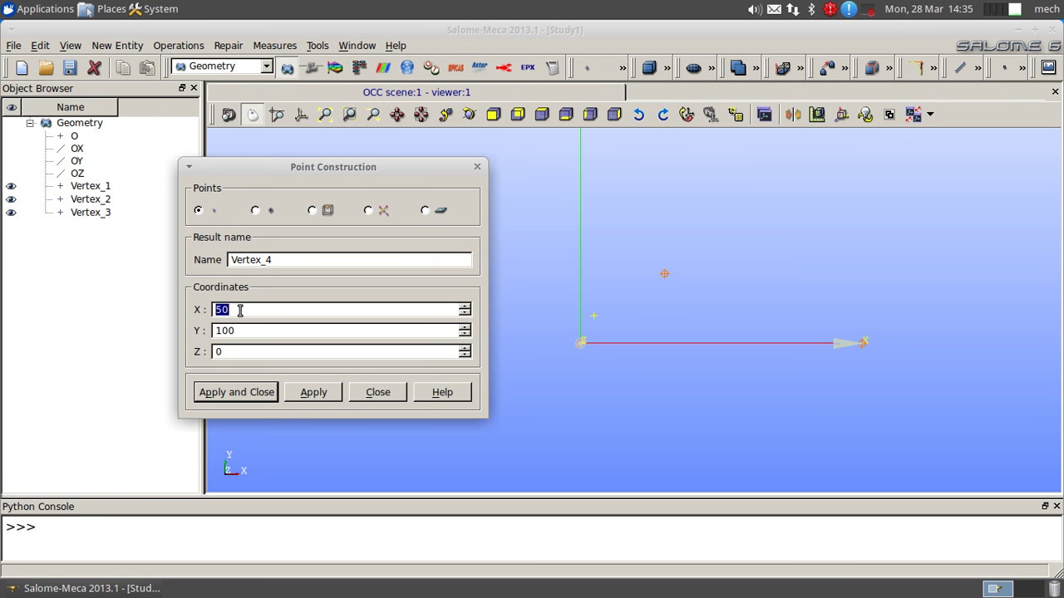
text(100)
double_click(240, 310)
text(25)
click(315, 397)
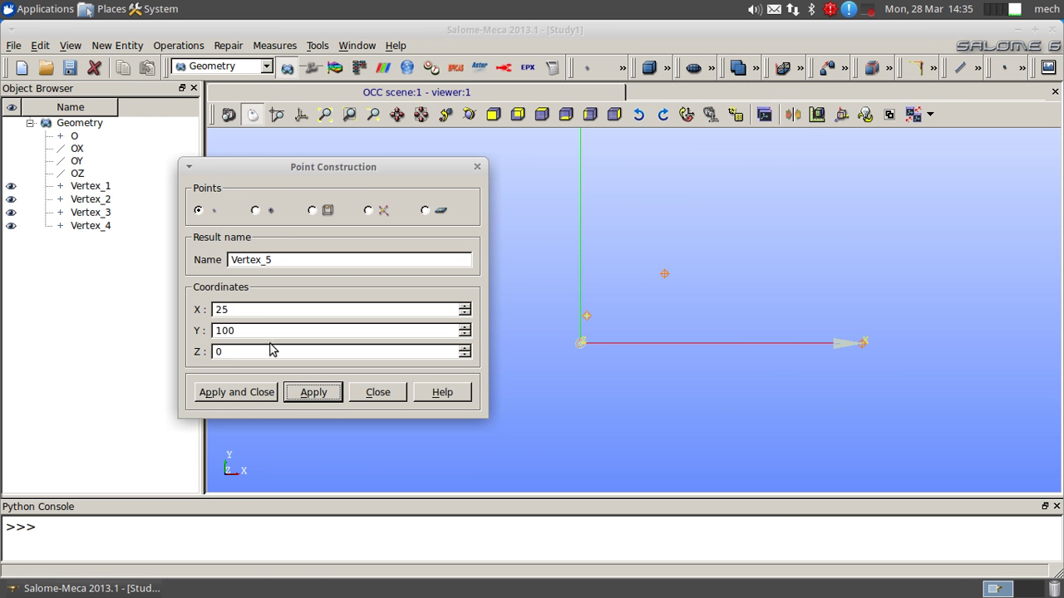
Step: Create the fifth point at X 700, Y 125, Z 0 and finish the point construction
double_click(246, 309)
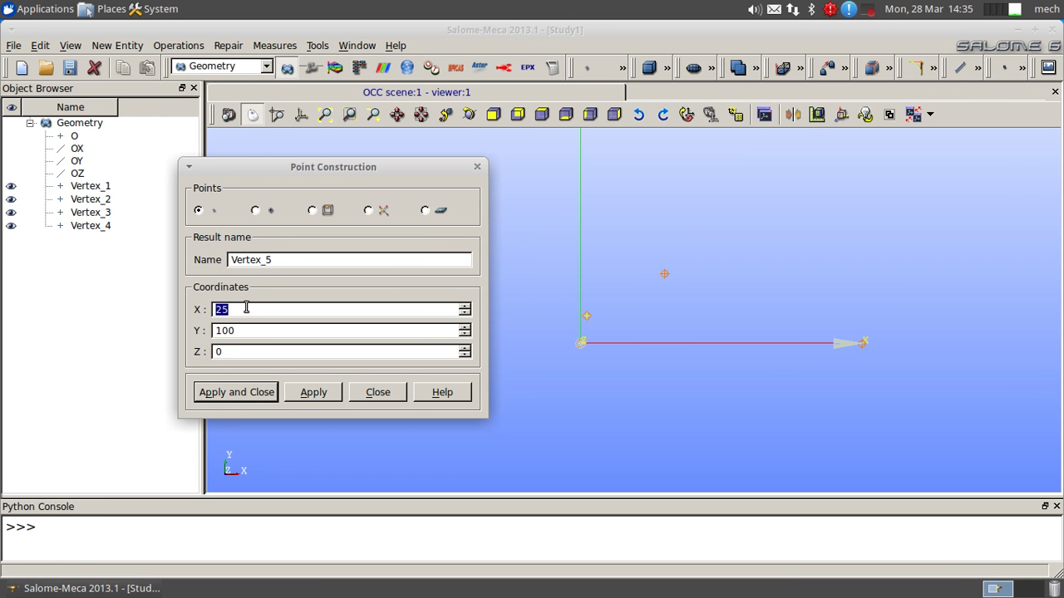
text(700)
double_click(242, 333)
text(125)
click(235, 397)
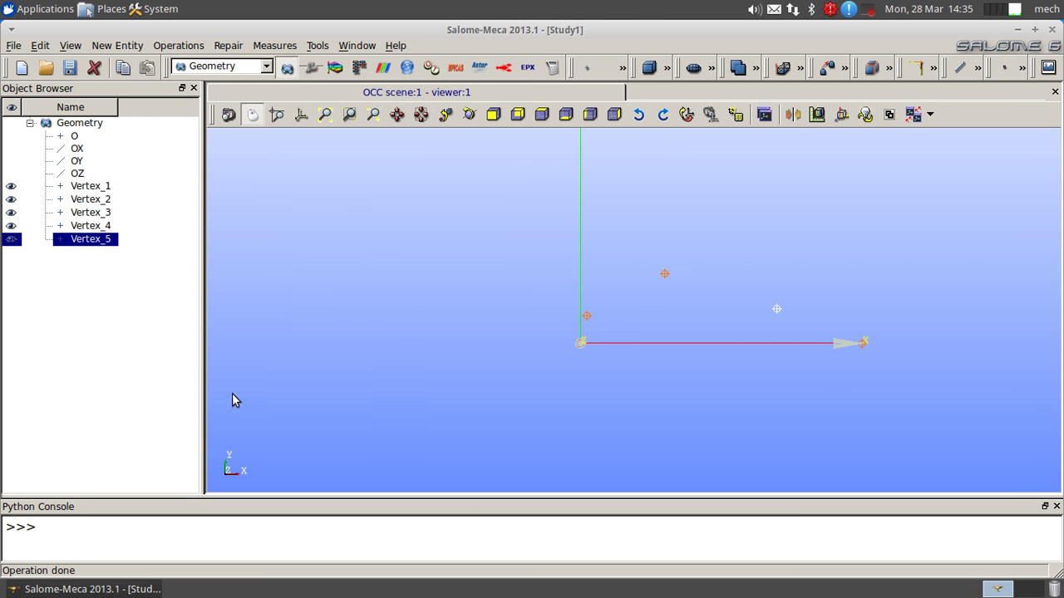
Step: Start a curve construction and clear the preselected point from its nodes
click(136, 46)
mouse_move(148, 64)
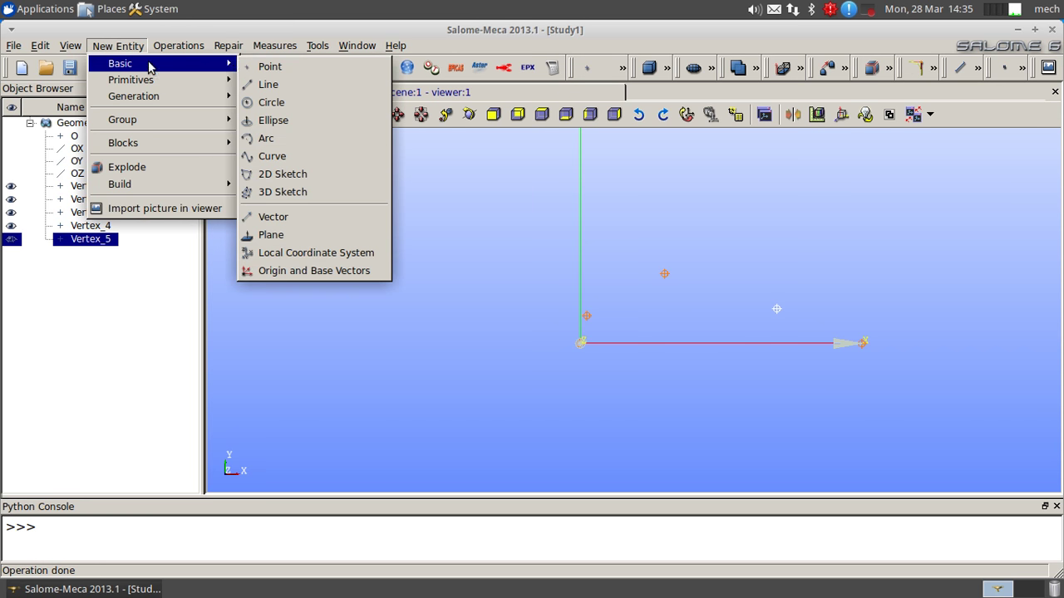
click(278, 158)
drag(585, 144, 301, 157)
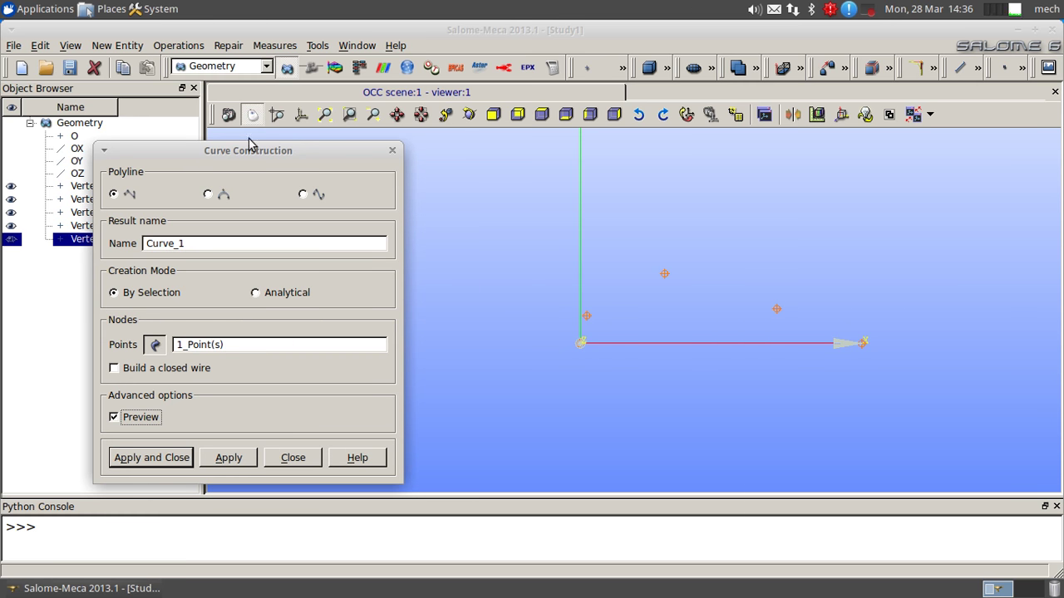
click(79, 123)
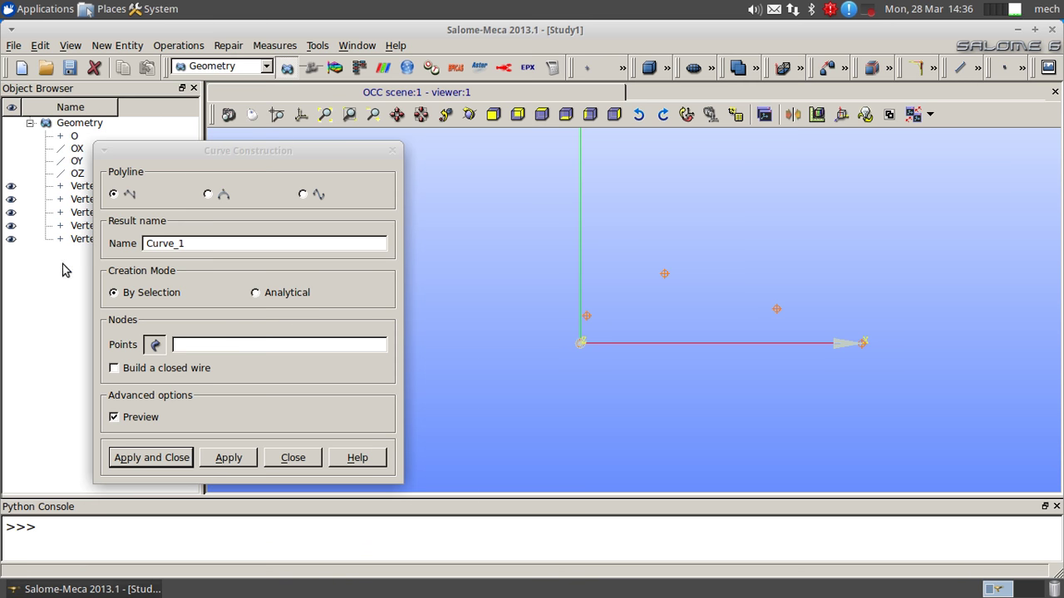
Step: Try a polyline through all five points, selected in order from the origin to the far point on the X axis
click(580, 343)
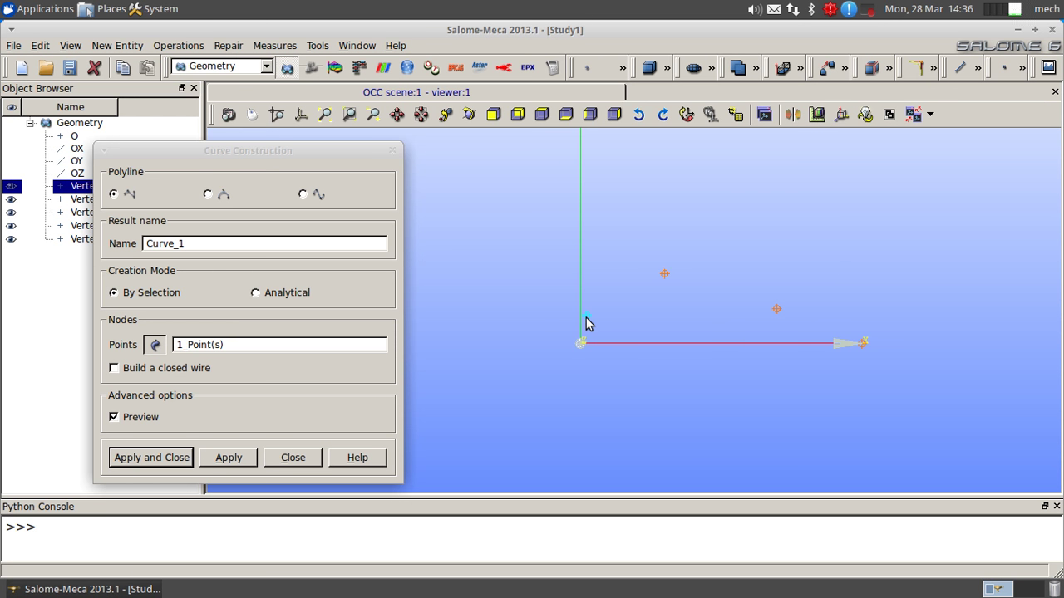
click(586, 353)
click(584, 348)
shift+click(587, 317)
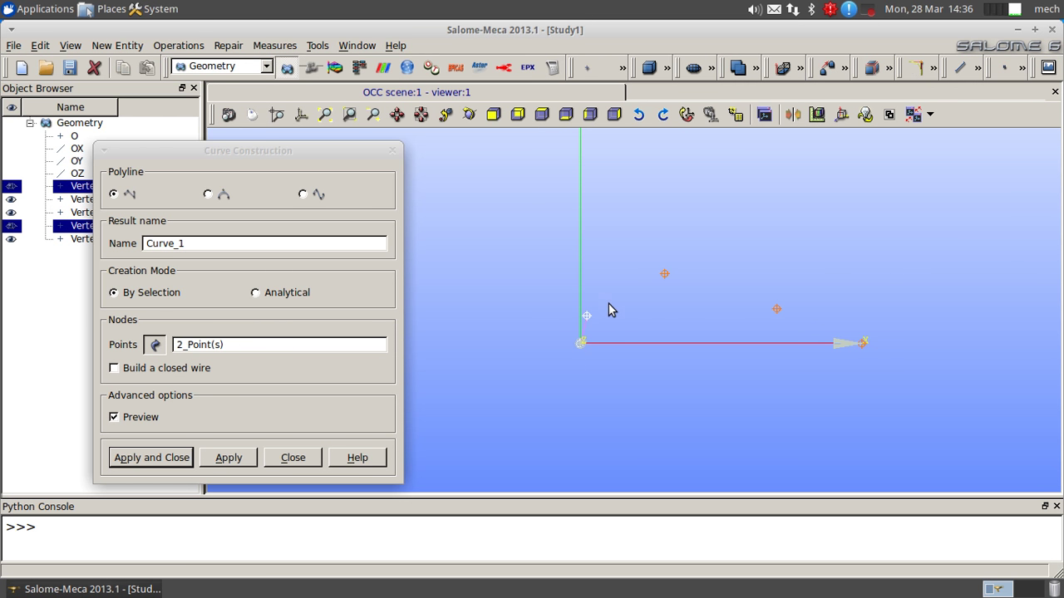
shift+click(664, 276)
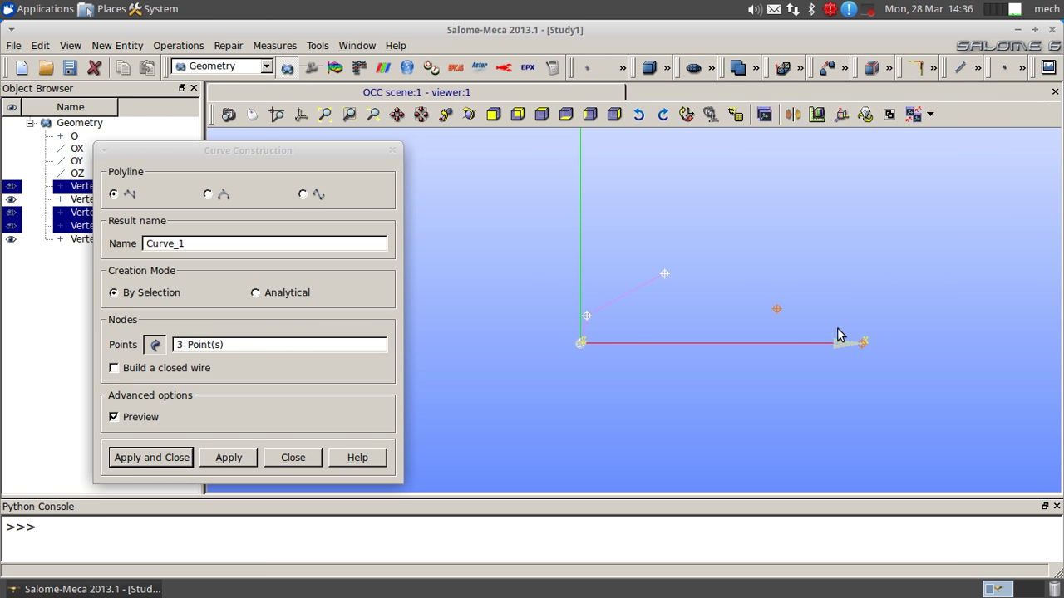
shift+click(776, 310)
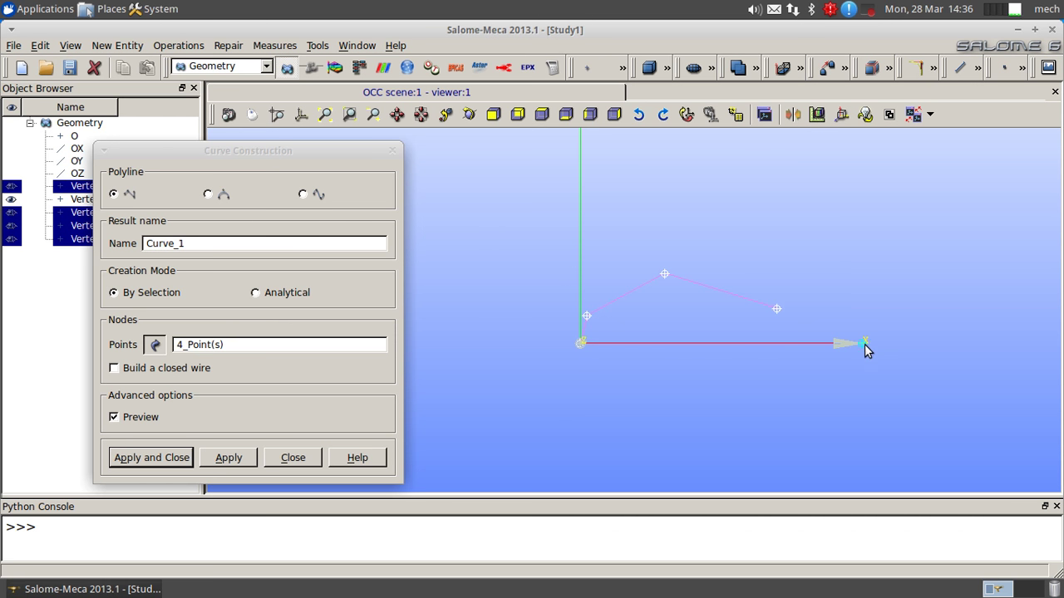
shift+click(862, 343)
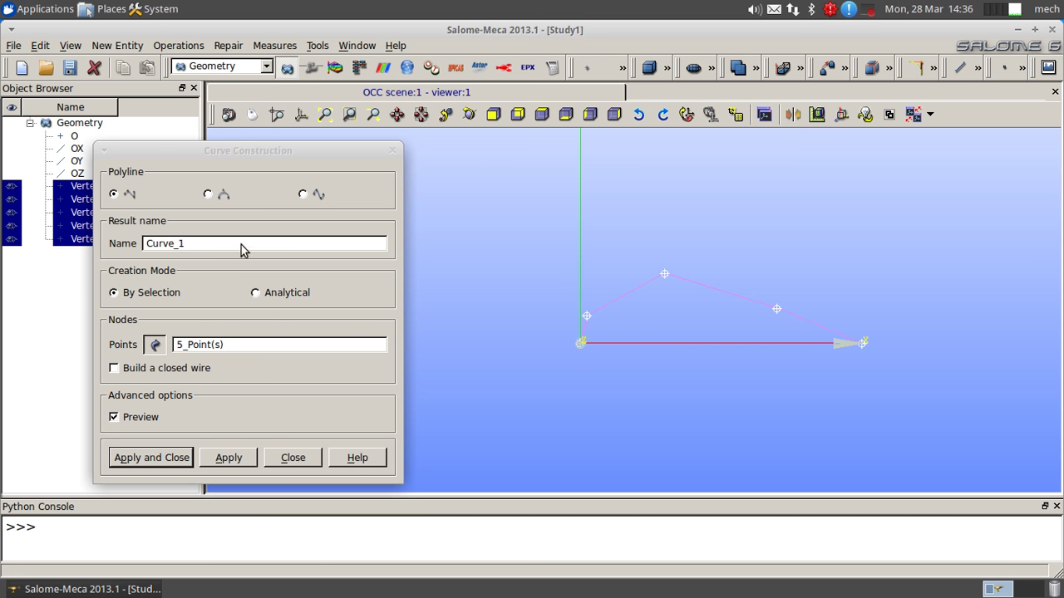
Step: Change the curve type to Bezier, reselect the five points in order from the origin to the X-axis end point, and create the curve
click(208, 194)
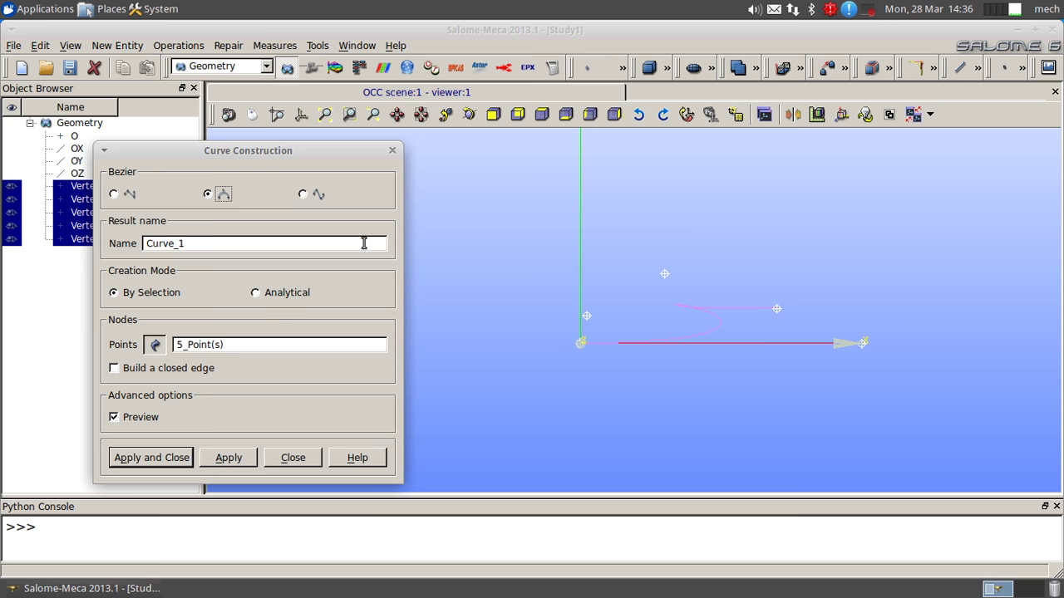
mouse_move(9, 334)
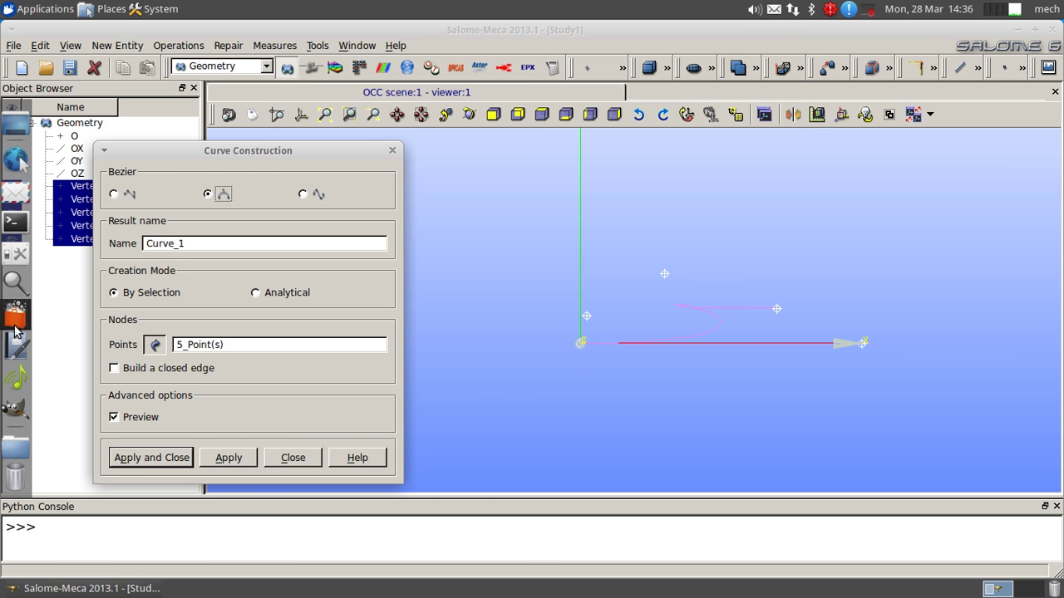
click(66, 303)
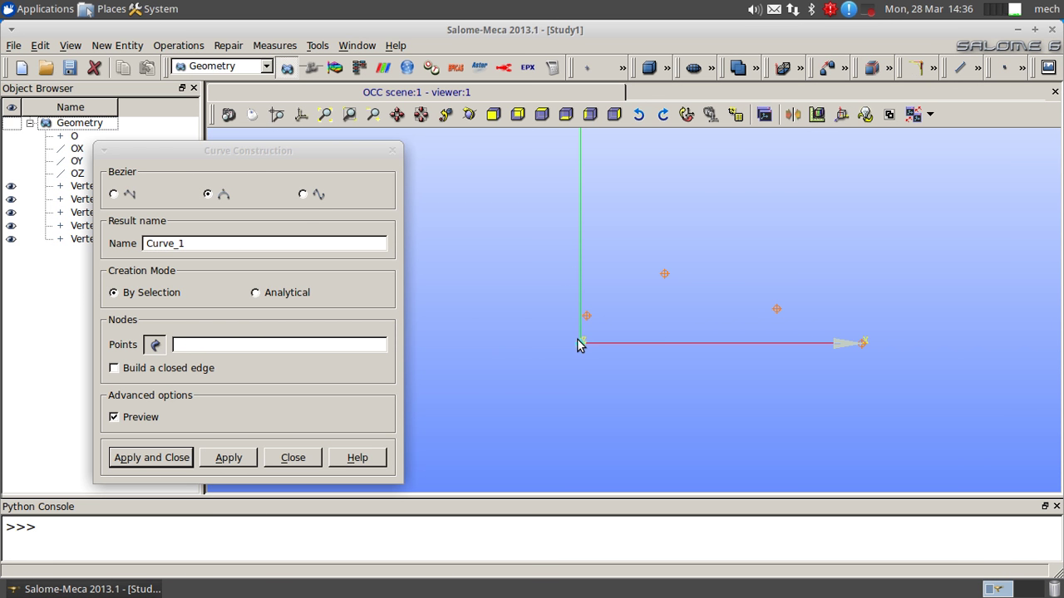
click(581, 343)
shift+click(587, 316)
shift+click(664, 273)
shift+click(776, 308)
shift+click(865, 343)
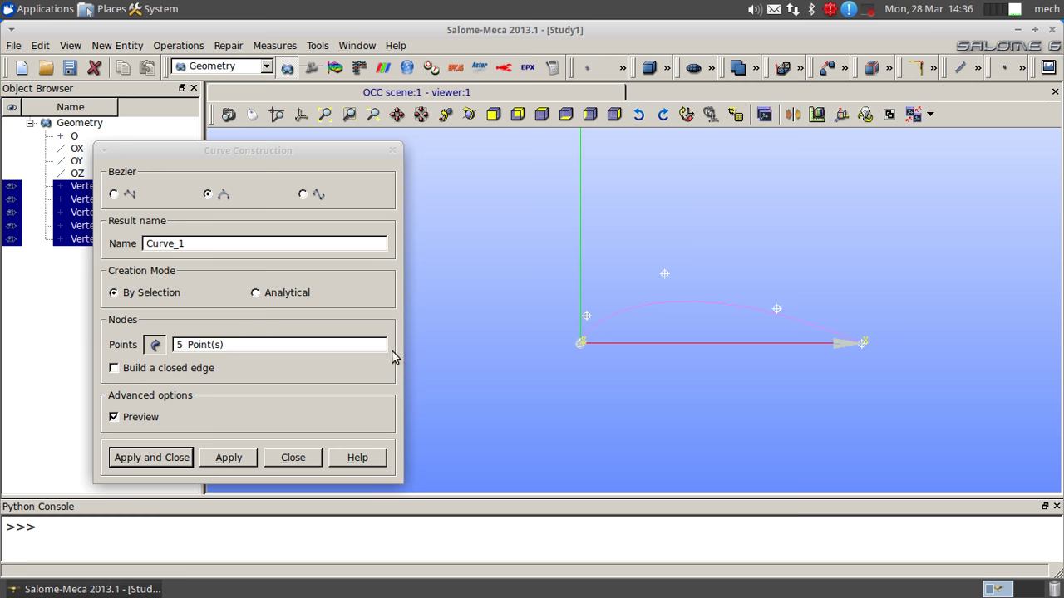
click(177, 462)
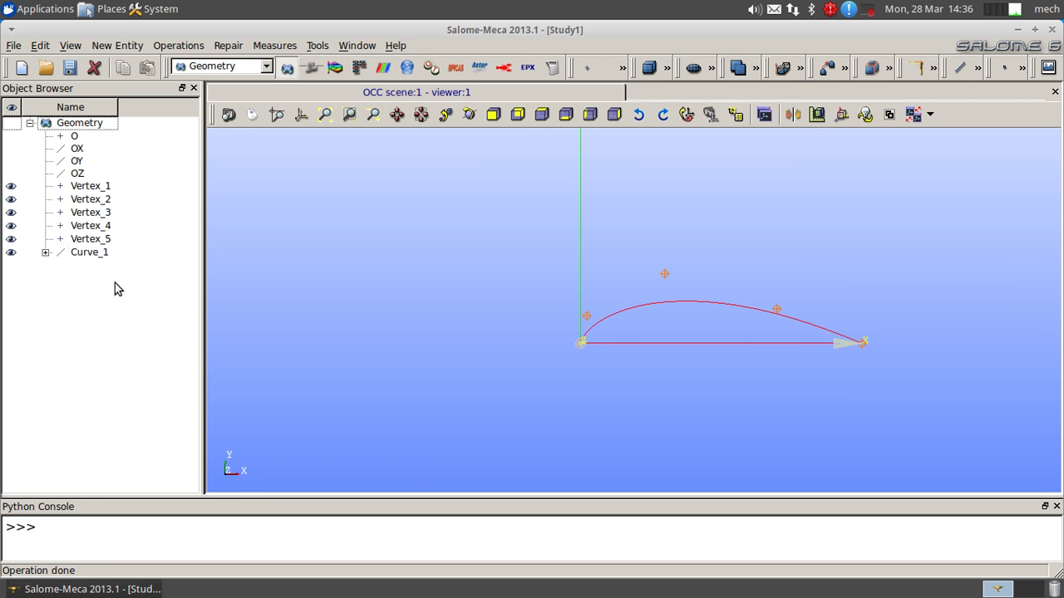
Step: Hide Vertex_1 through Vertex_5 in the viewer, keeping the curve displayed
drag(162, 245, 104, 201)
click(141, 189)
key(ctrl+a)
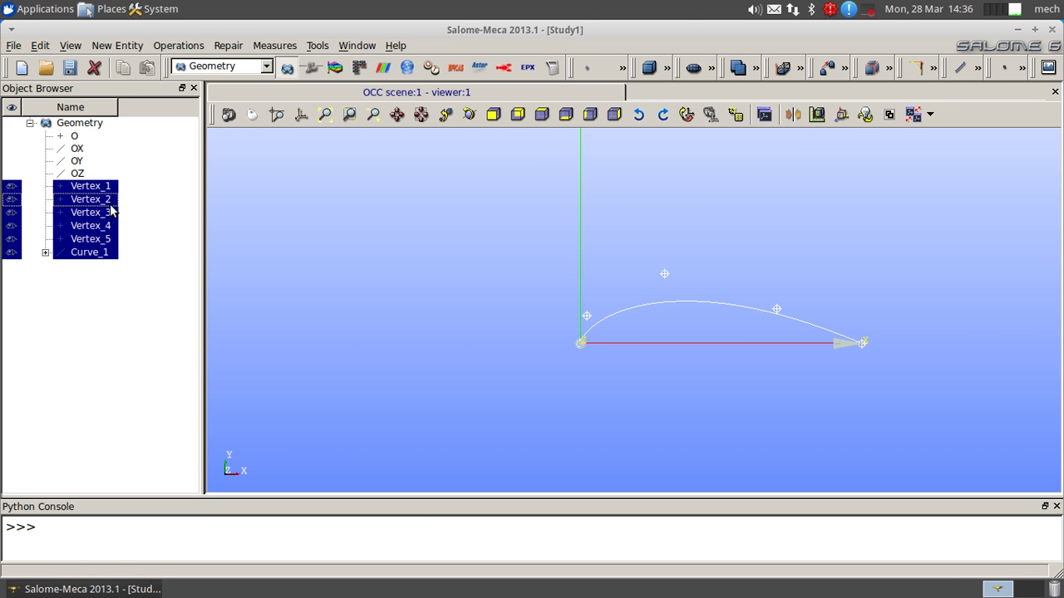
ctrl+click(102, 253)
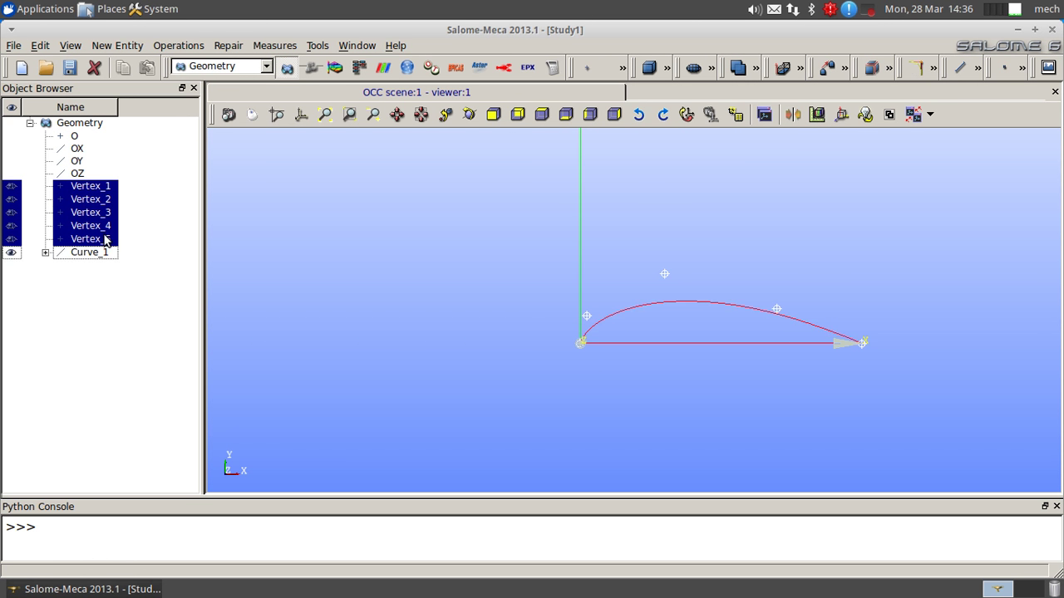
right_click(105, 238)
click(145, 350)
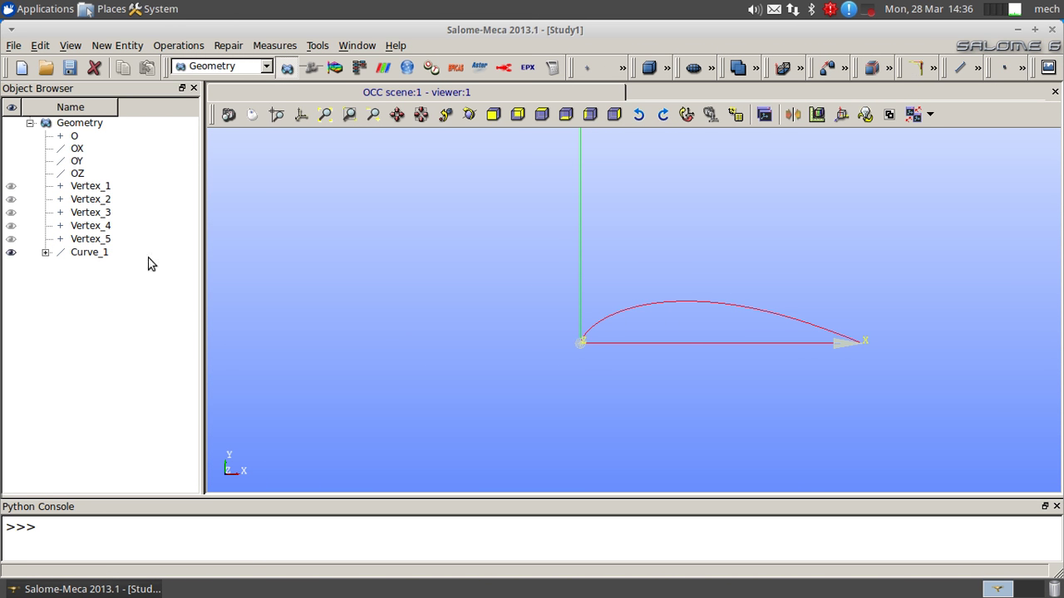
Step: Mirror the Bezier curve as a copy about the OX axis, using axis mirroring instead of point mirroring
click(90, 254)
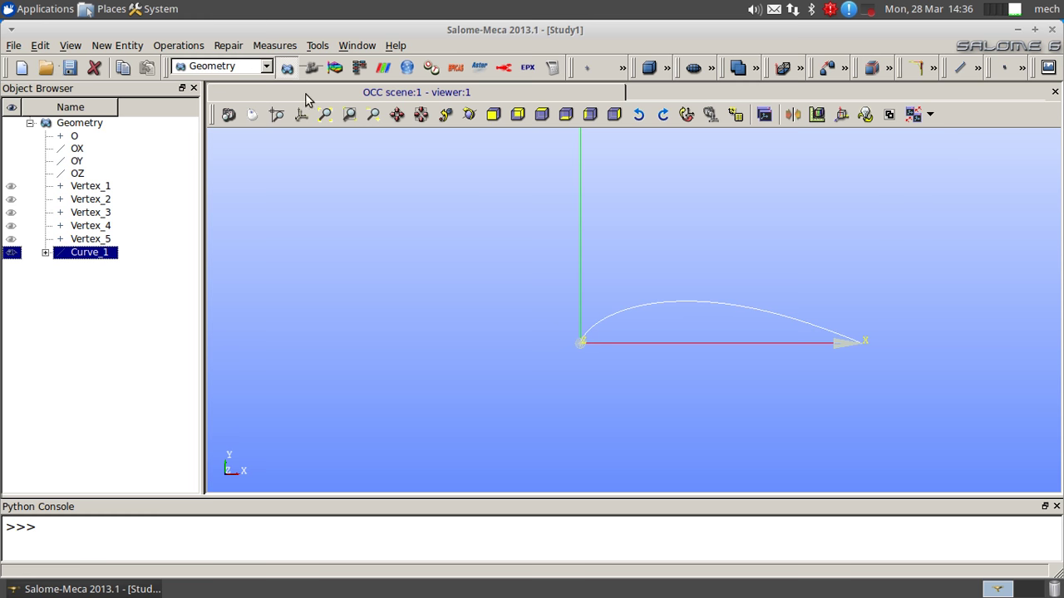
click(178, 45)
mouse_move(167, 83)
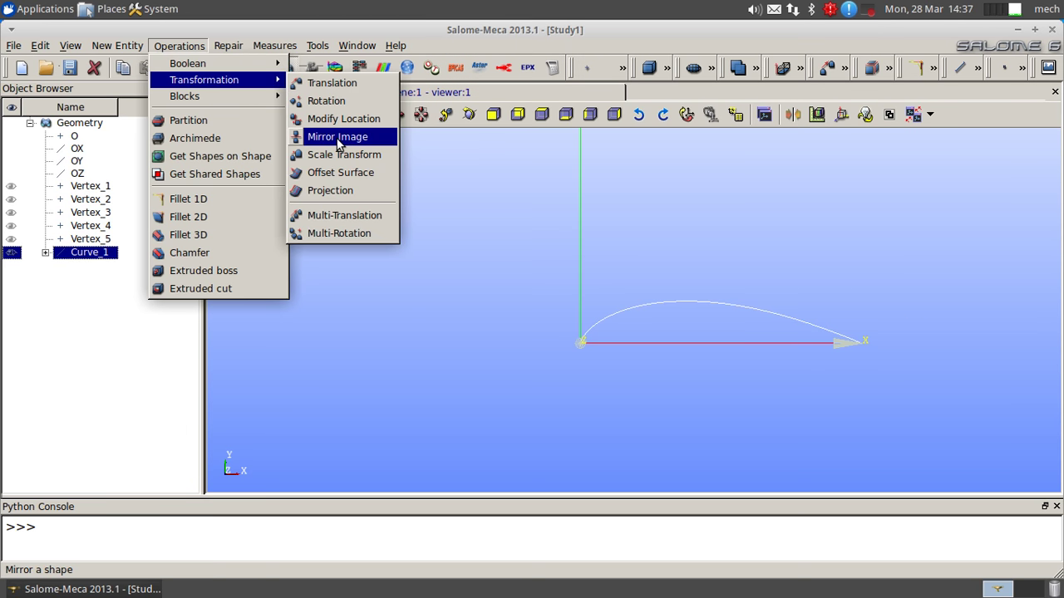
click(338, 138)
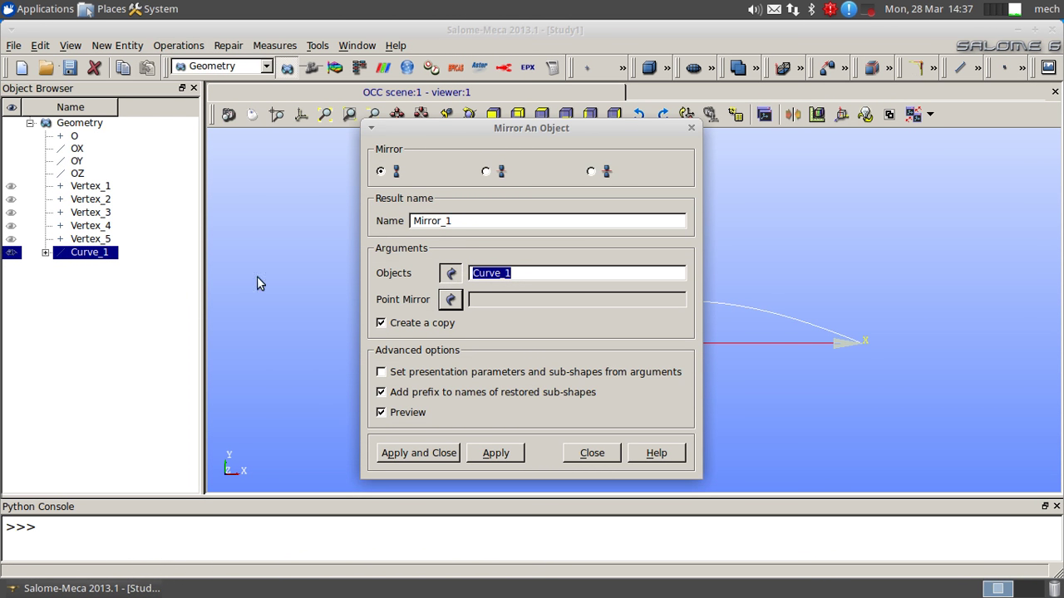
click(77, 150)
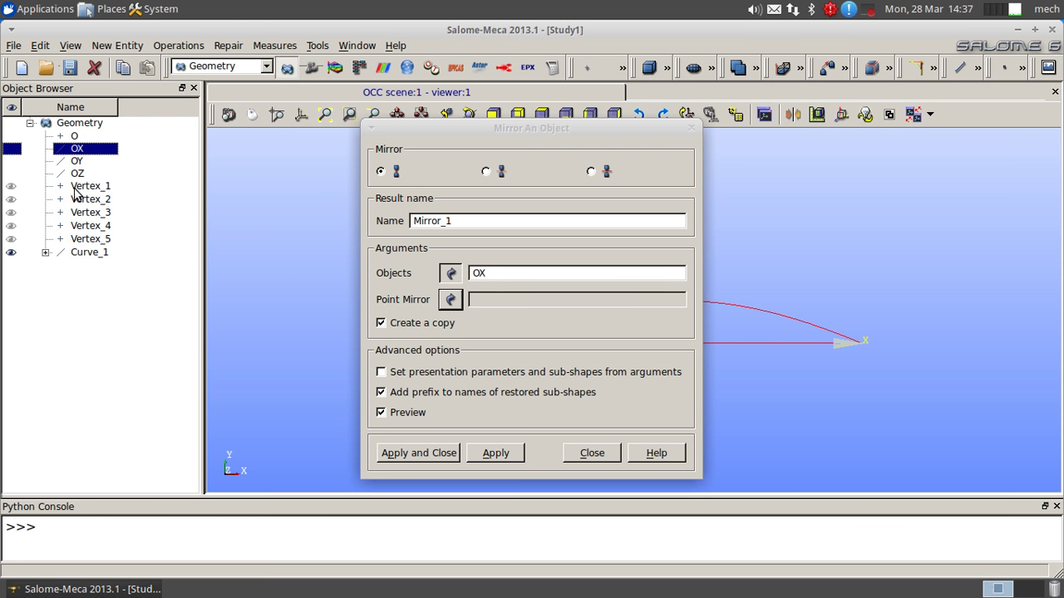
click(91, 253)
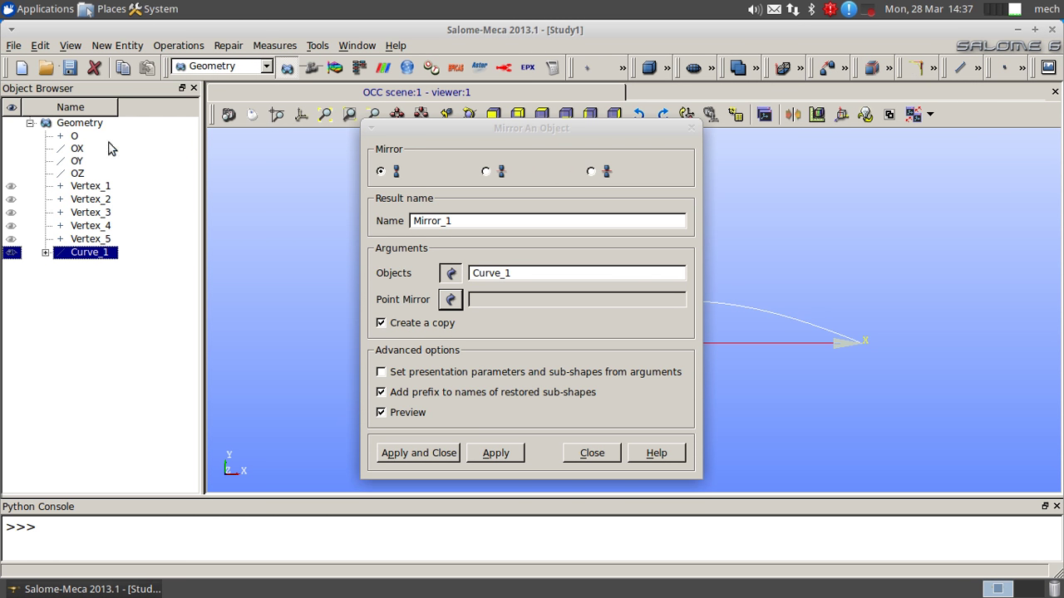
click(449, 299)
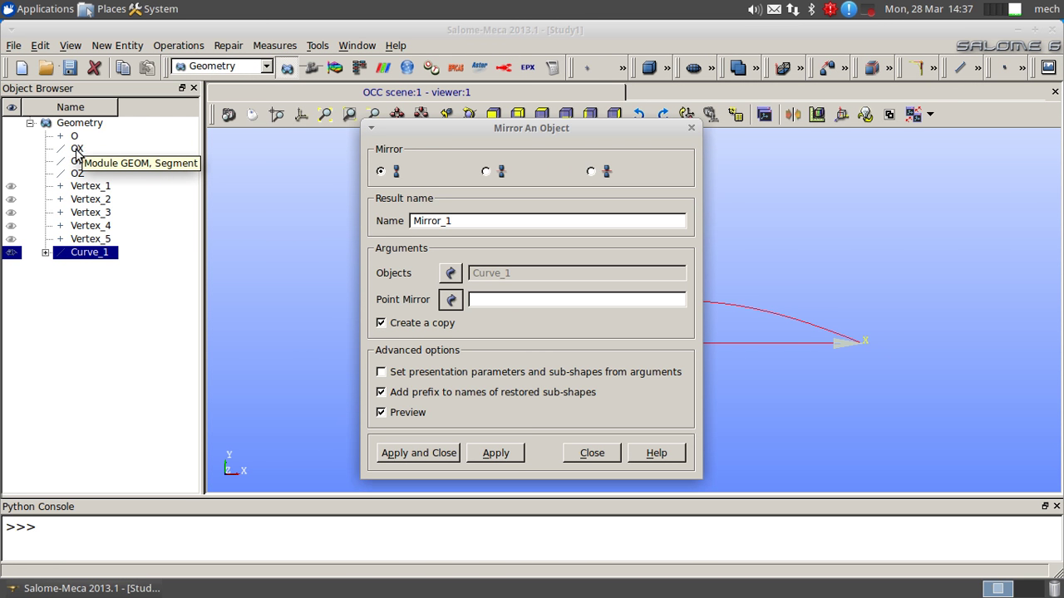
click(487, 172)
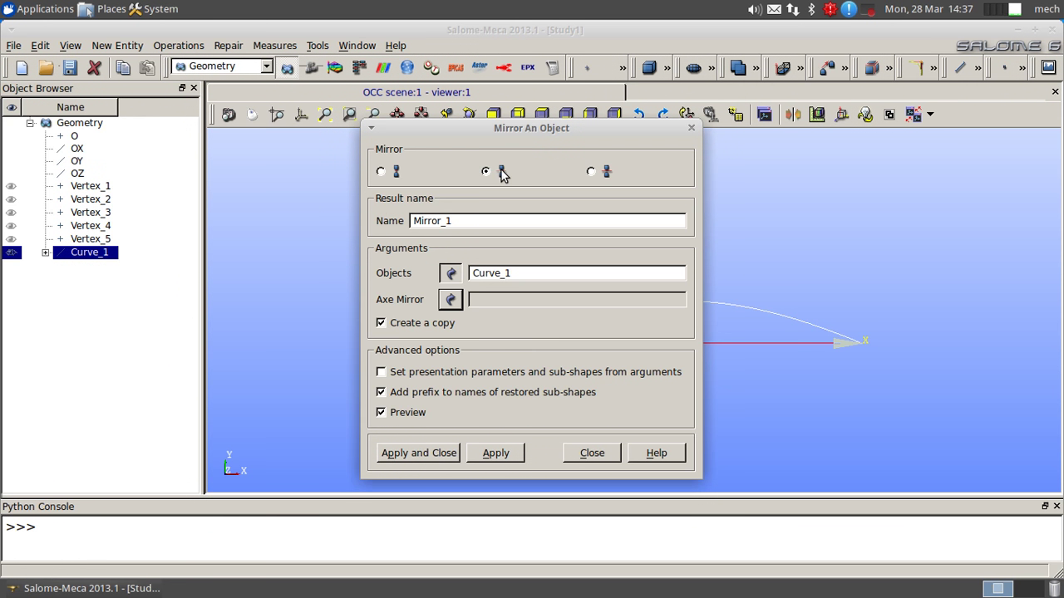
click(80, 149)
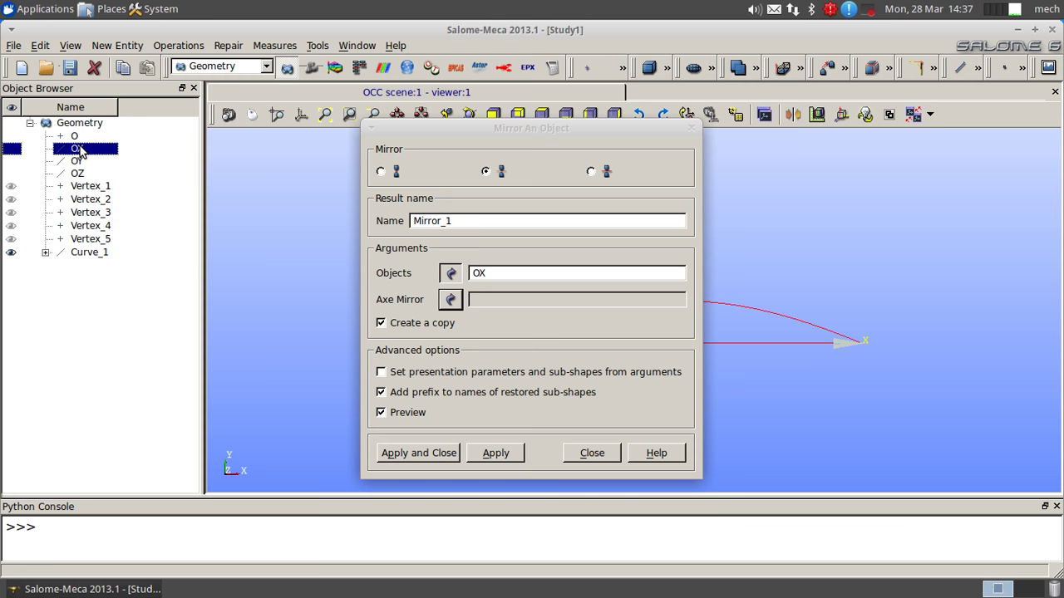
click(90, 252)
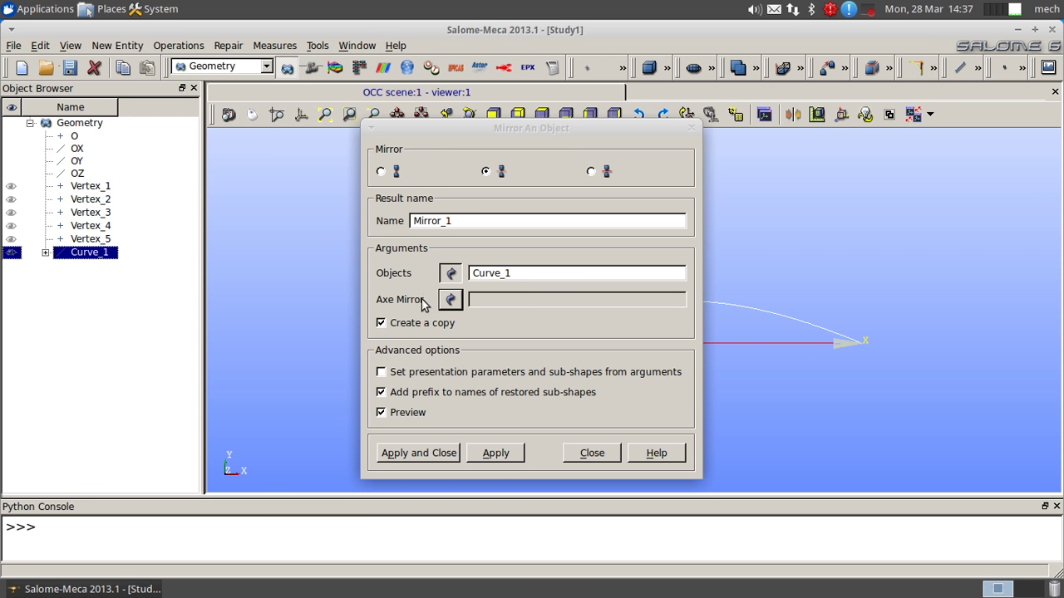
click(450, 300)
click(78, 149)
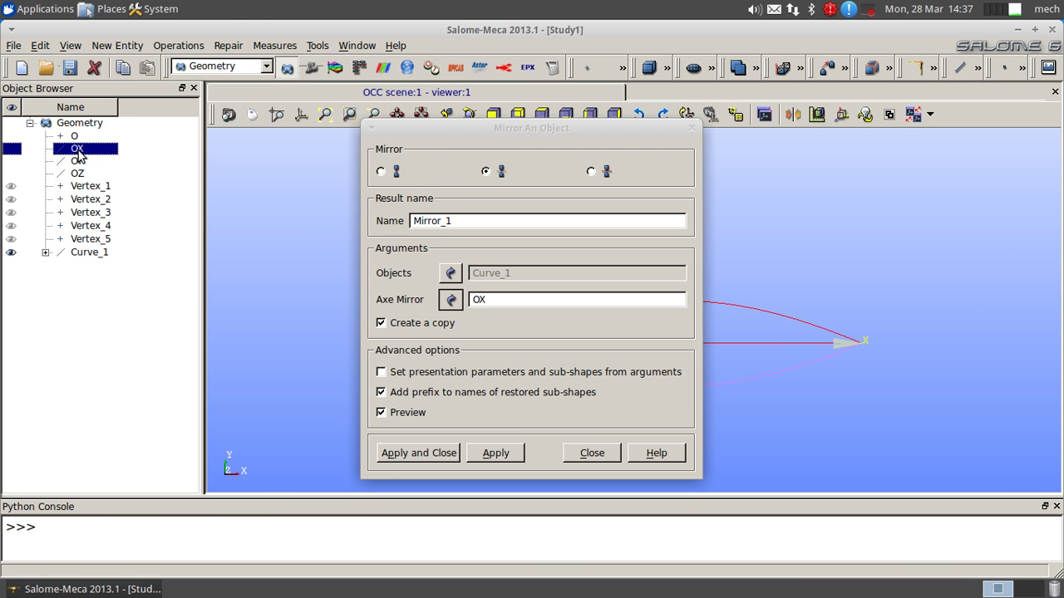
click(447, 455)
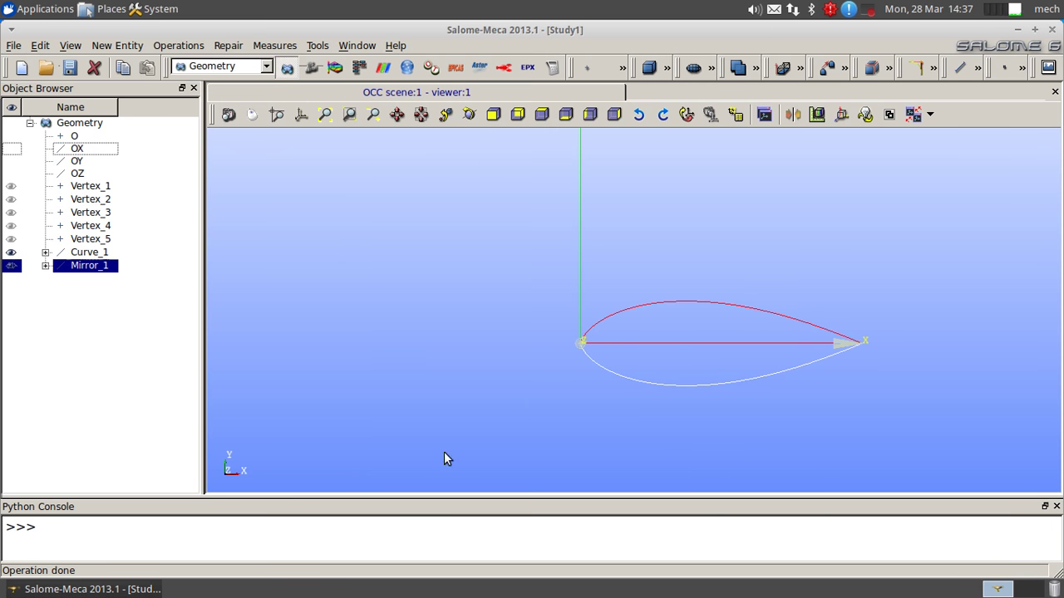
Step: Fuse Curve_1 with Mirror_1 into one object
click(368, 345)
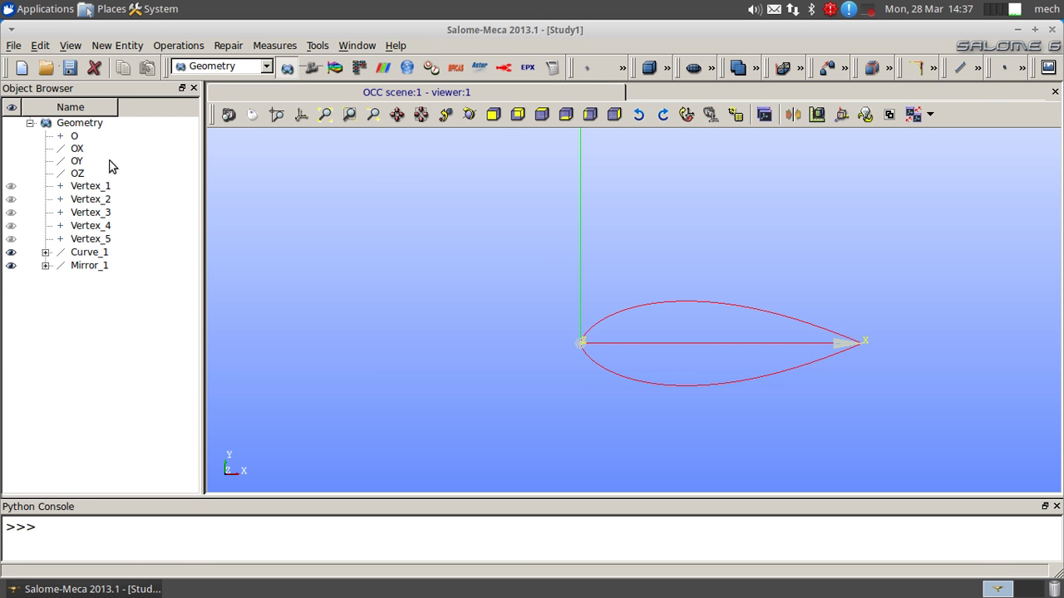
click(172, 46)
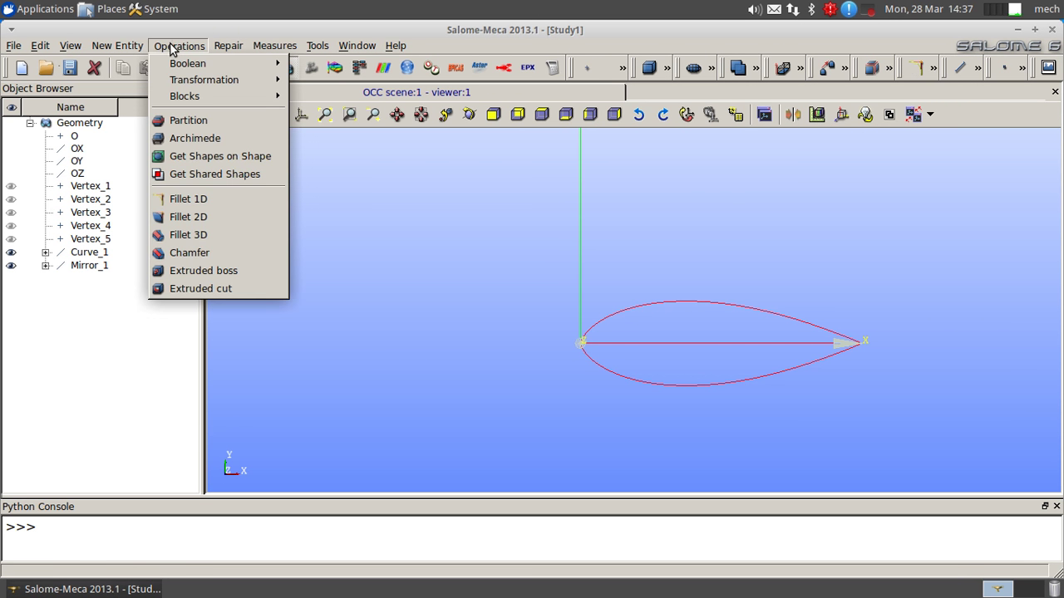
mouse_move(190, 64)
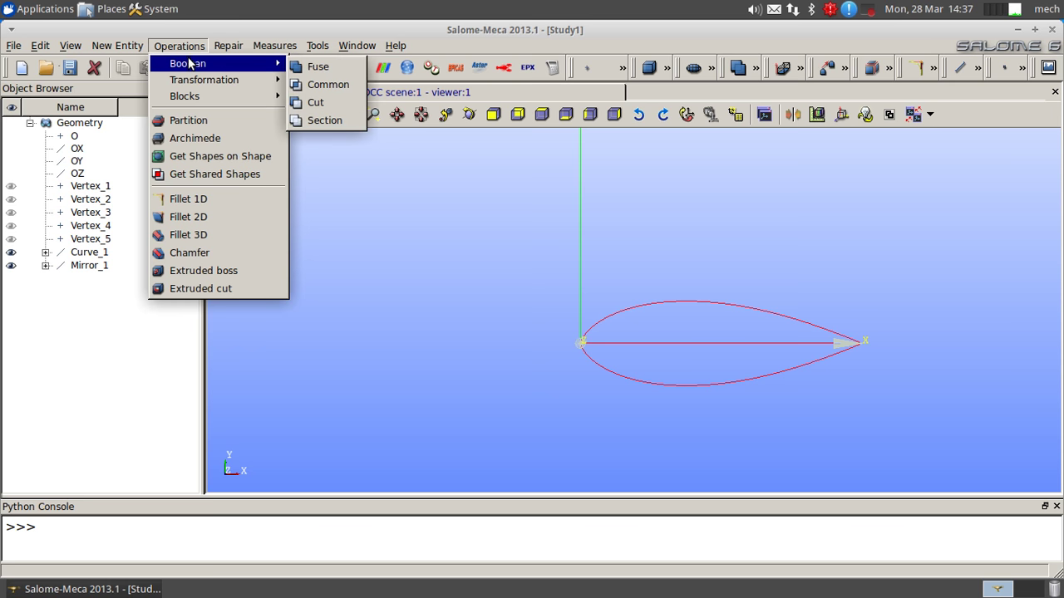
click(337, 73)
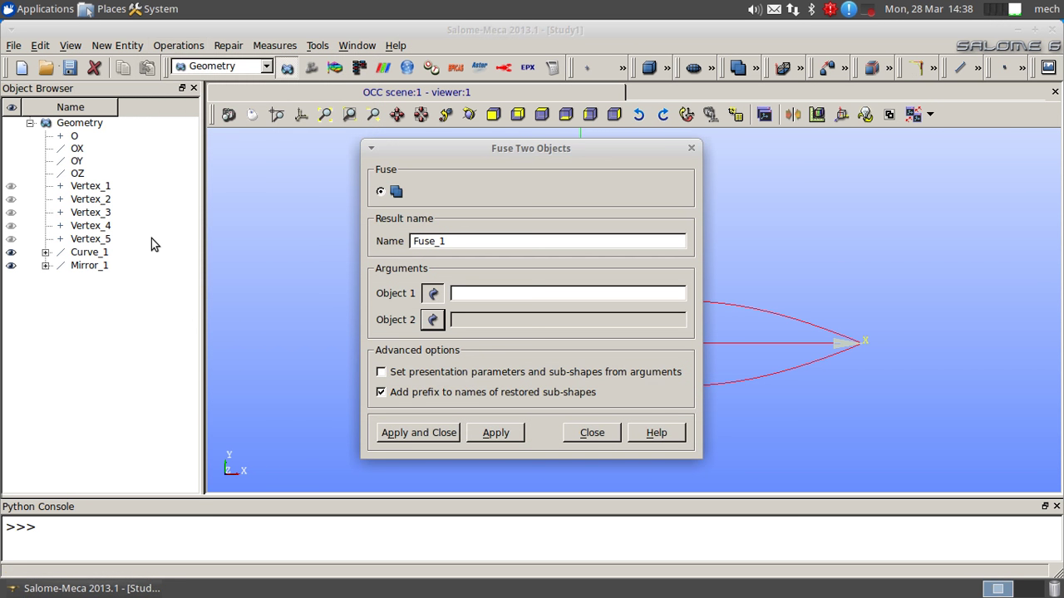
click(99, 253)
click(77, 267)
click(414, 432)
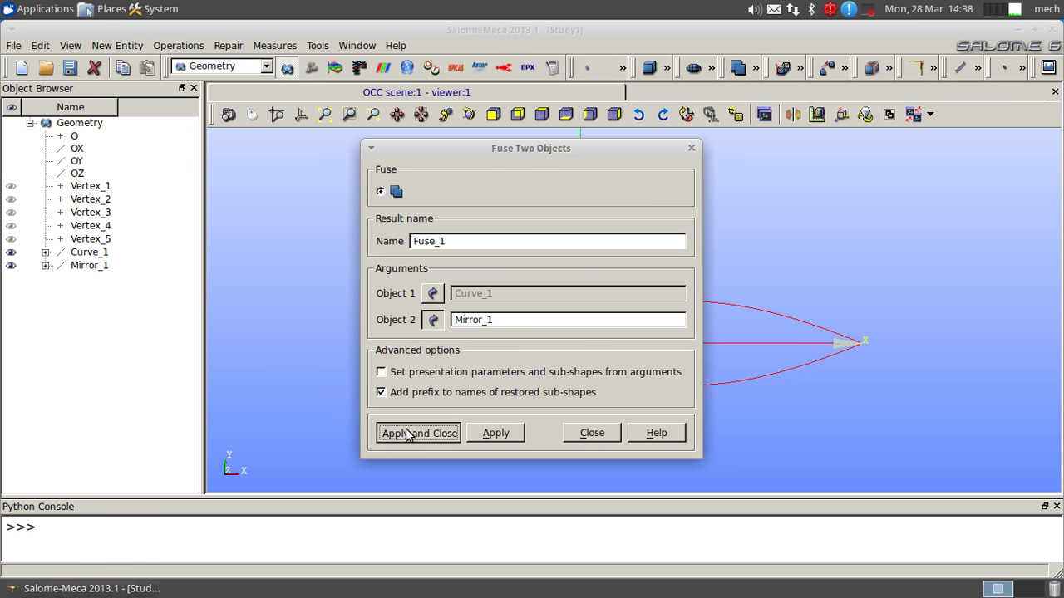
Step: Hide the original curve and its mirrored copy, leaving the fused outline displayed
click(10, 266)
click(10, 266)
click(11, 252)
click(86, 352)
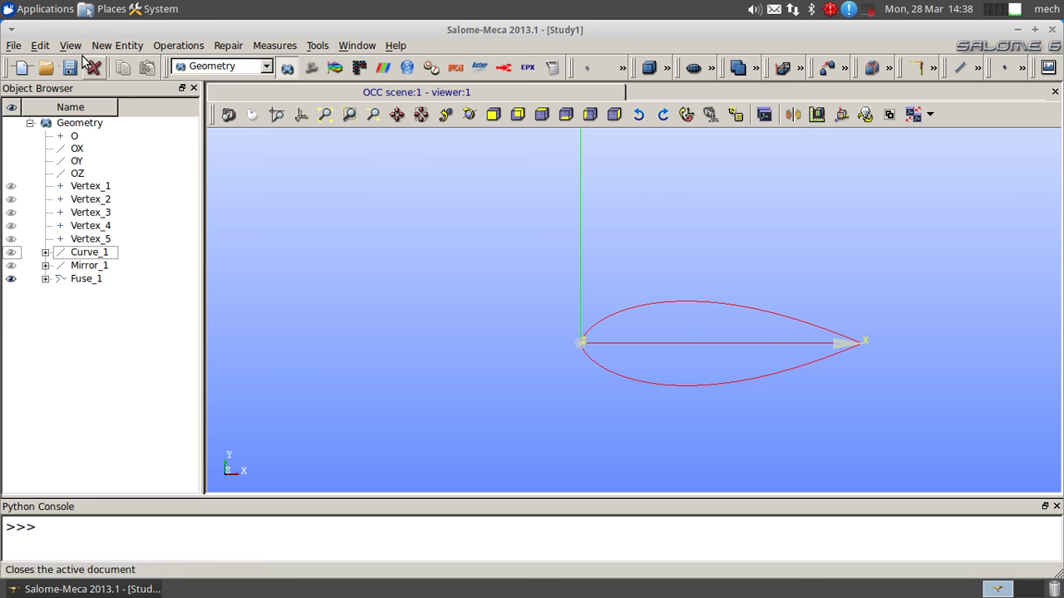
Step: Create a planar face from the fused outline Fuse_1
click(118, 46)
mouse_move(122, 67)
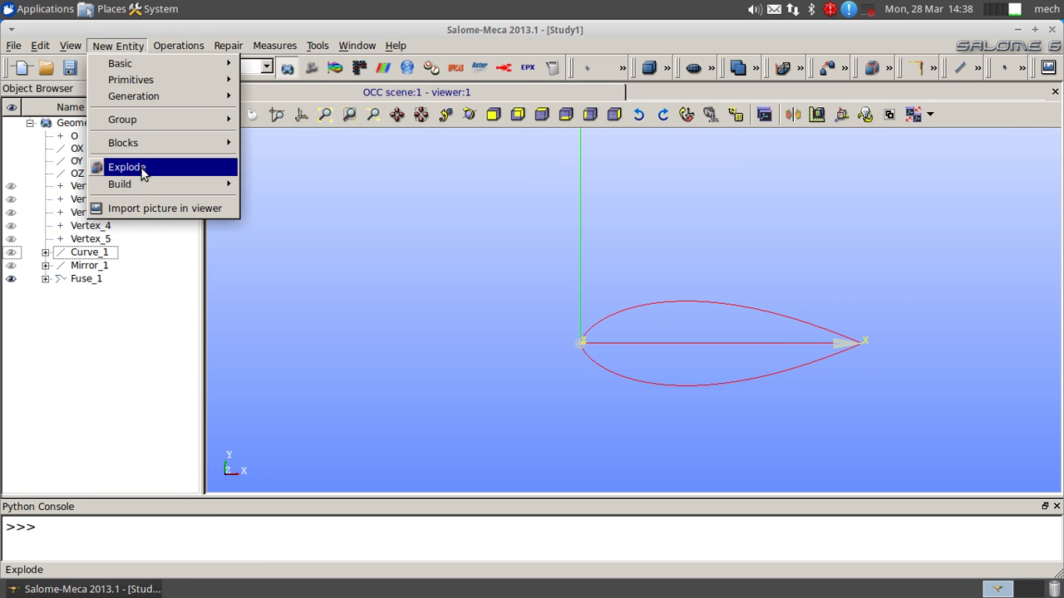
mouse_move(225, 184)
click(270, 221)
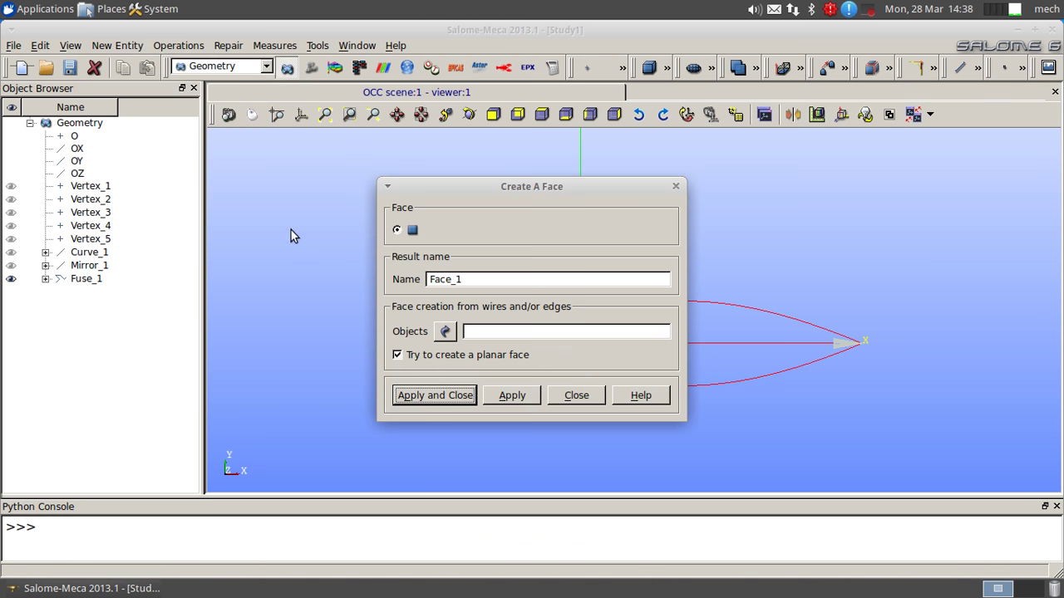
click(86, 280)
click(435, 396)
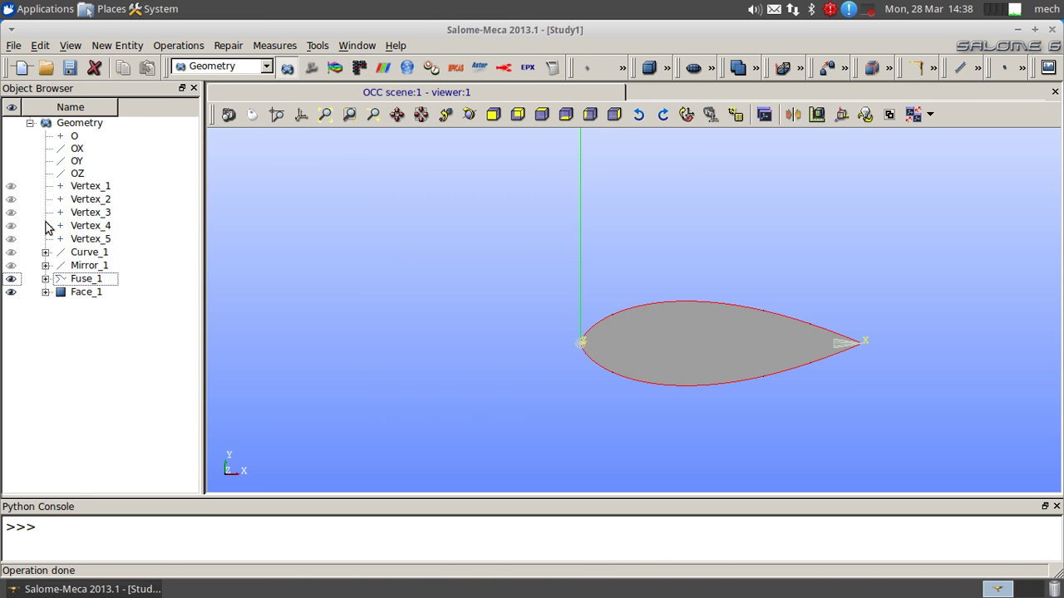
Step: Open the Extrusion construction from a base shape and a vector for the airfoil face
click(118, 46)
mouse_move(133, 67)
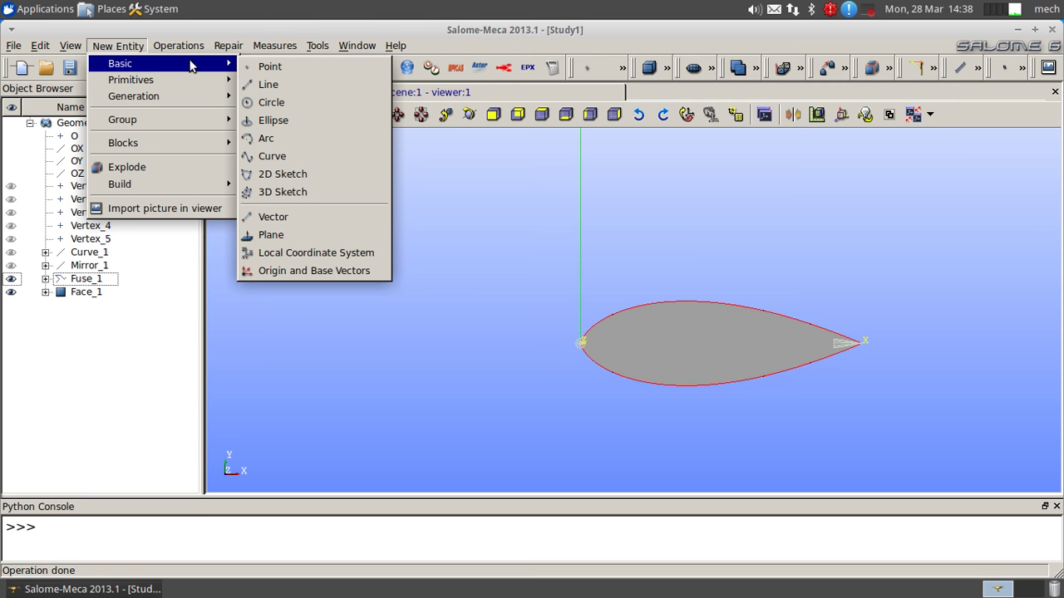
mouse_move(174, 47)
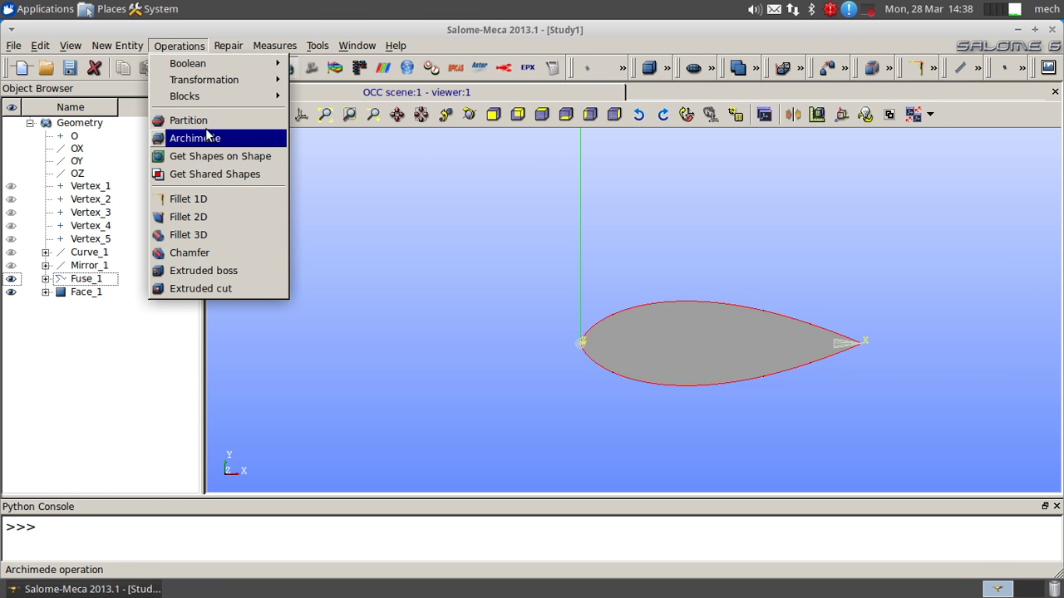
mouse_move(115, 47)
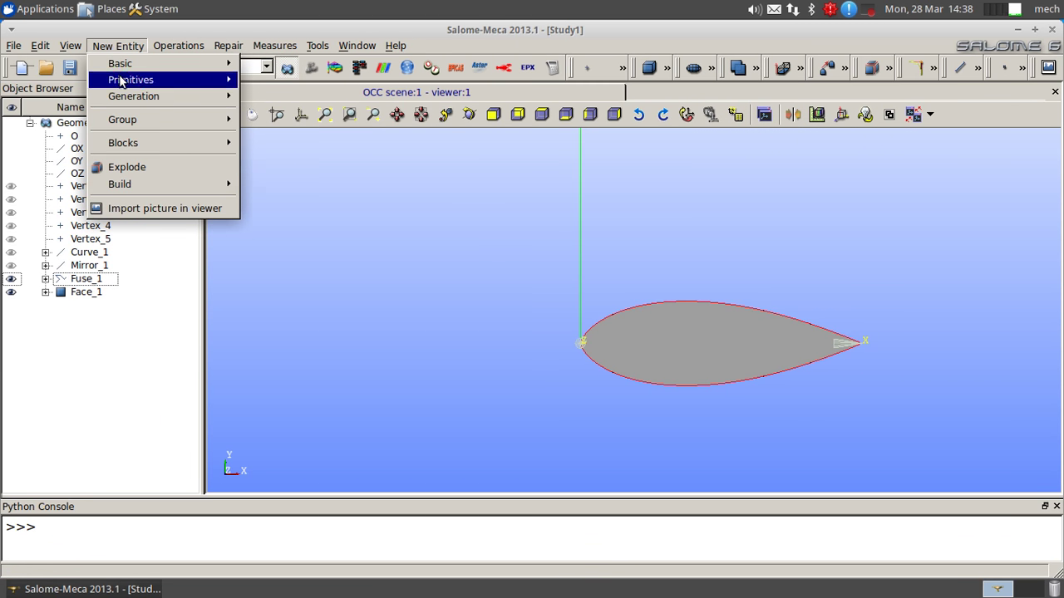
mouse_move(129, 97)
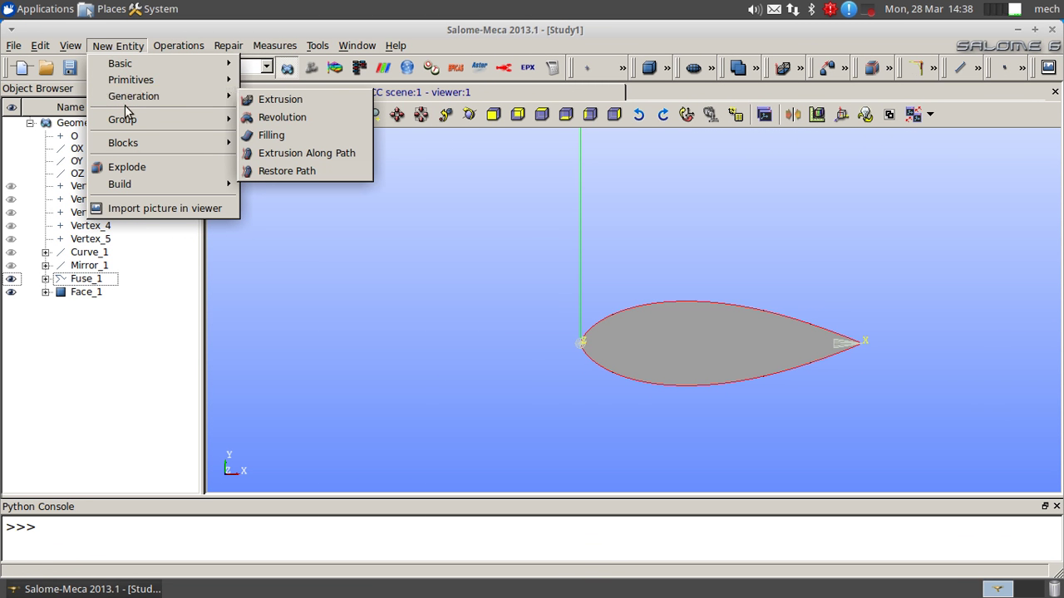
click(303, 106)
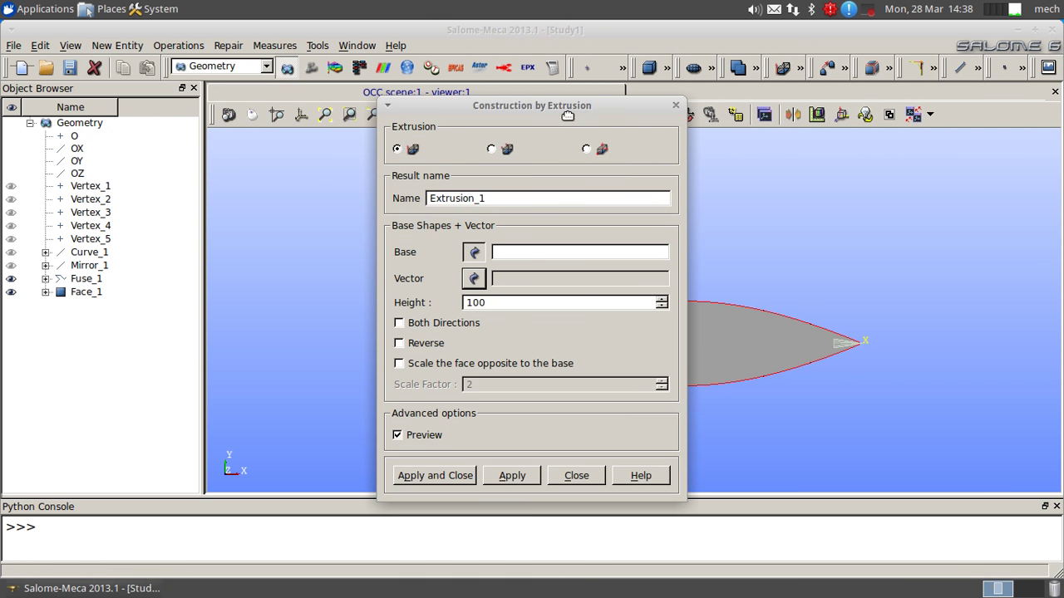
drag(566, 116, 321, 105)
click(537, 211)
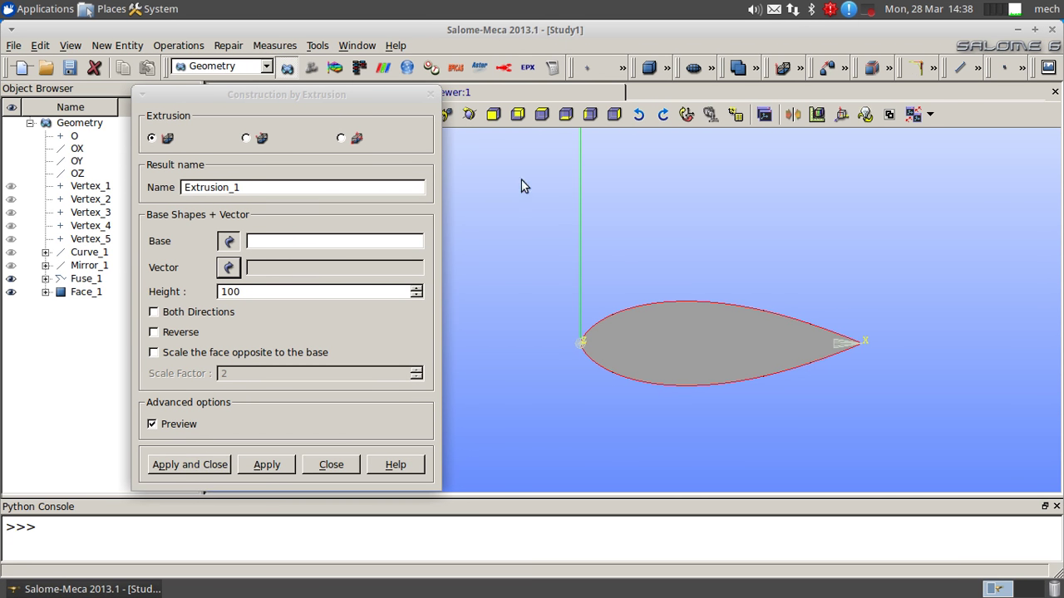
Step: Examine the airfoil face and the coordinate axes from an isometric view and several other angles
click(687, 114)
scroll(644, 279, down, 5)
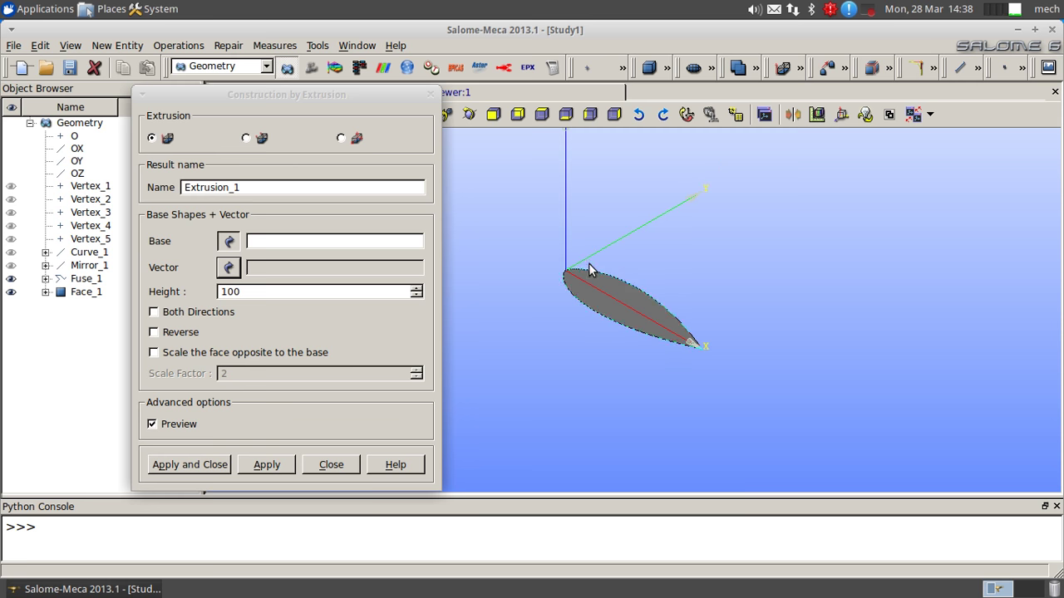
scroll(639, 266, down, 1)
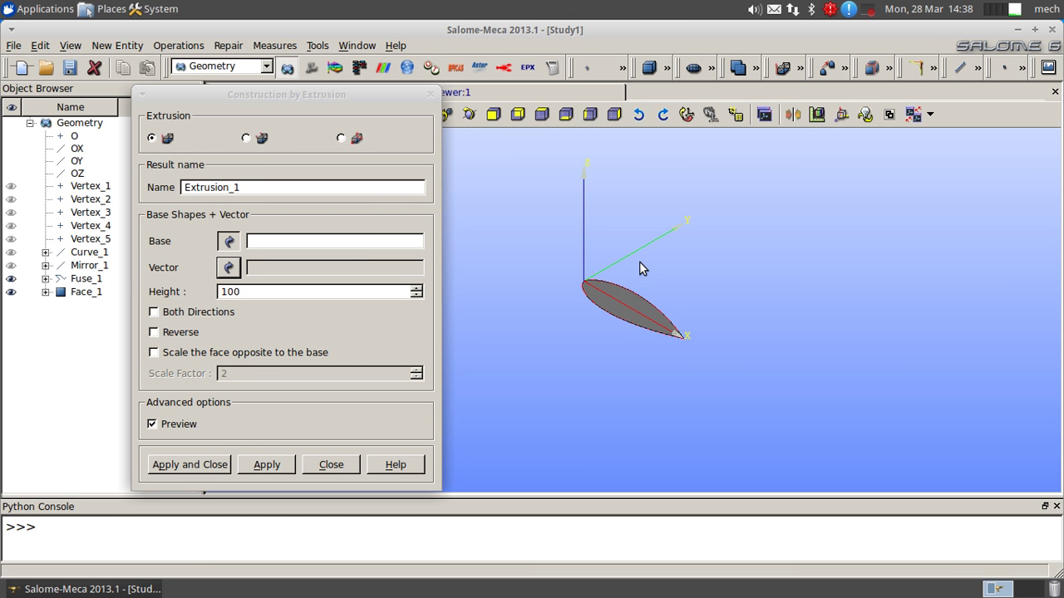
scroll(640, 262, up, 4)
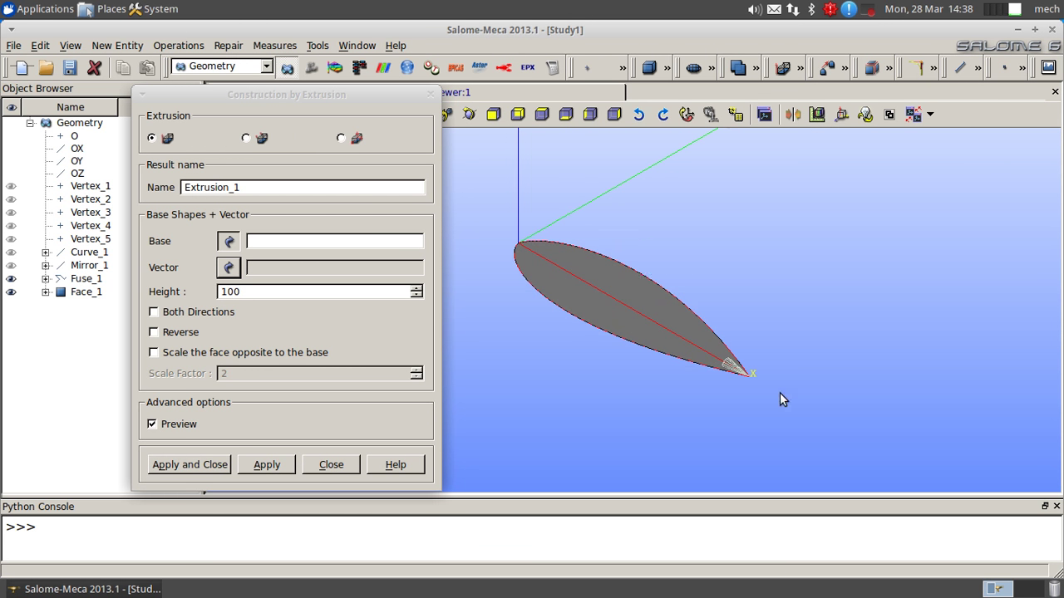
drag(272, 122, 266, 169)
ctrl+right_drag(643, 334, 689, 299)
ctrl+right_drag(517, 376, 752, 398)
ctrl+right_drag(871, 429, 659, 366)
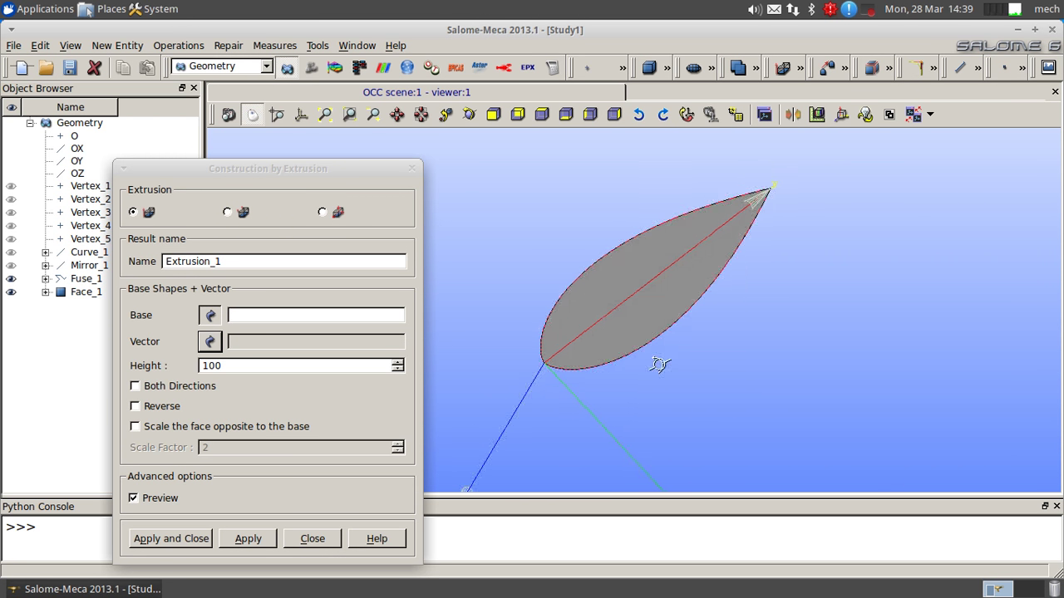
ctrl+right_drag(748, 205, 860, 265)
ctrl+right_drag(771, 165, 860, 145)
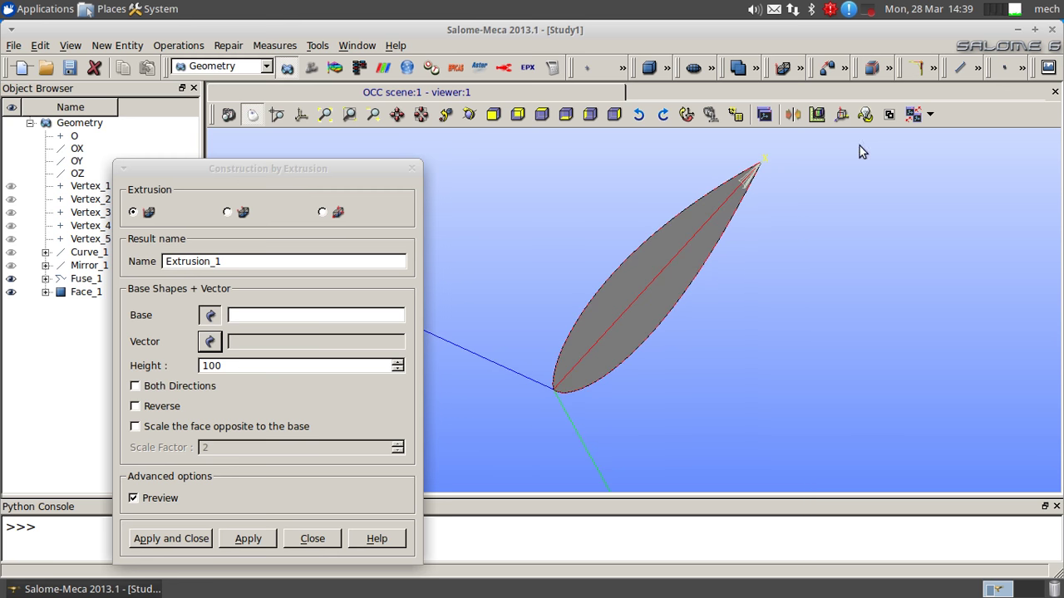
ctrl+right_drag(536, 432, 615, 315)
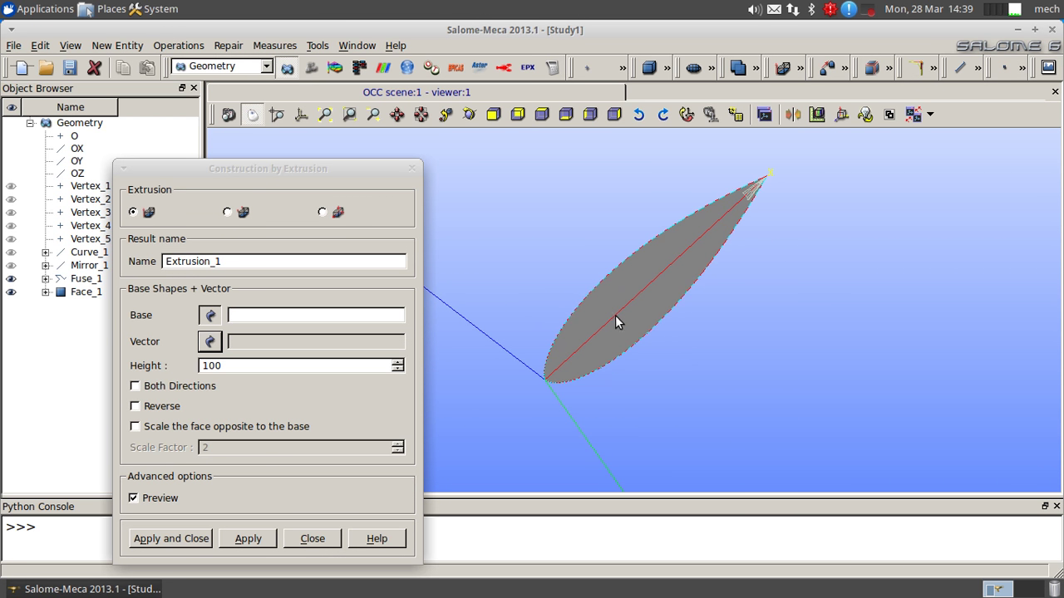
Step: Define the extrusion with Face_1 as base, OZ as vector and a height of 1000
click(256, 368)
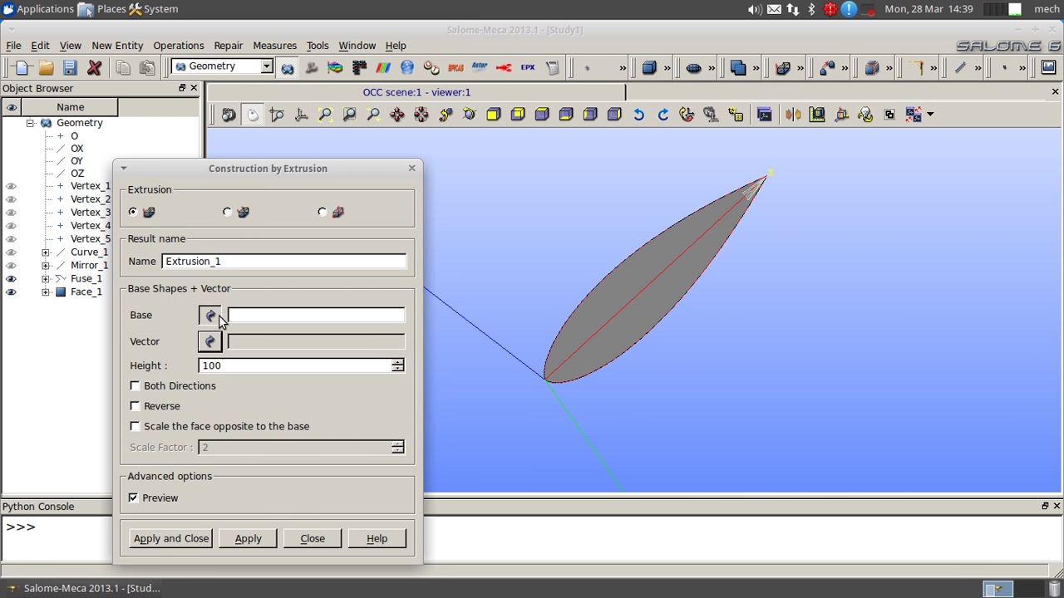
click(81, 291)
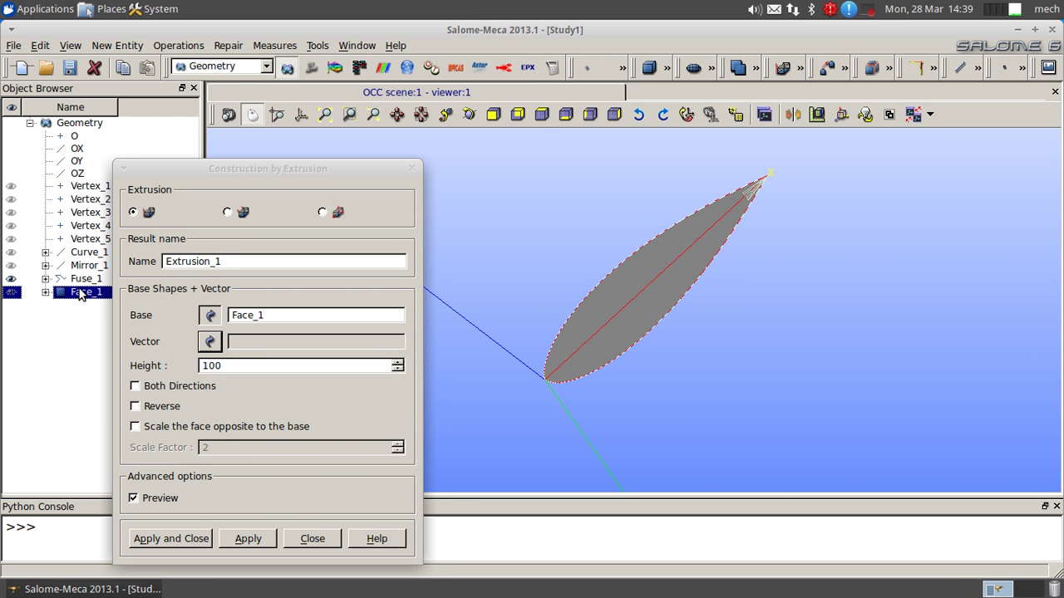
click(209, 342)
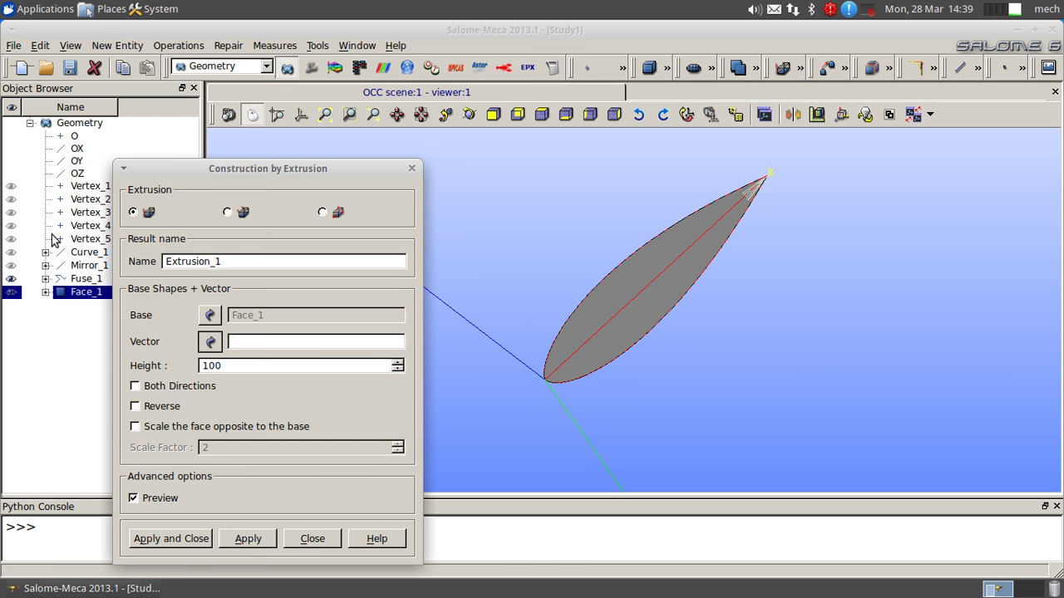
click(77, 173)
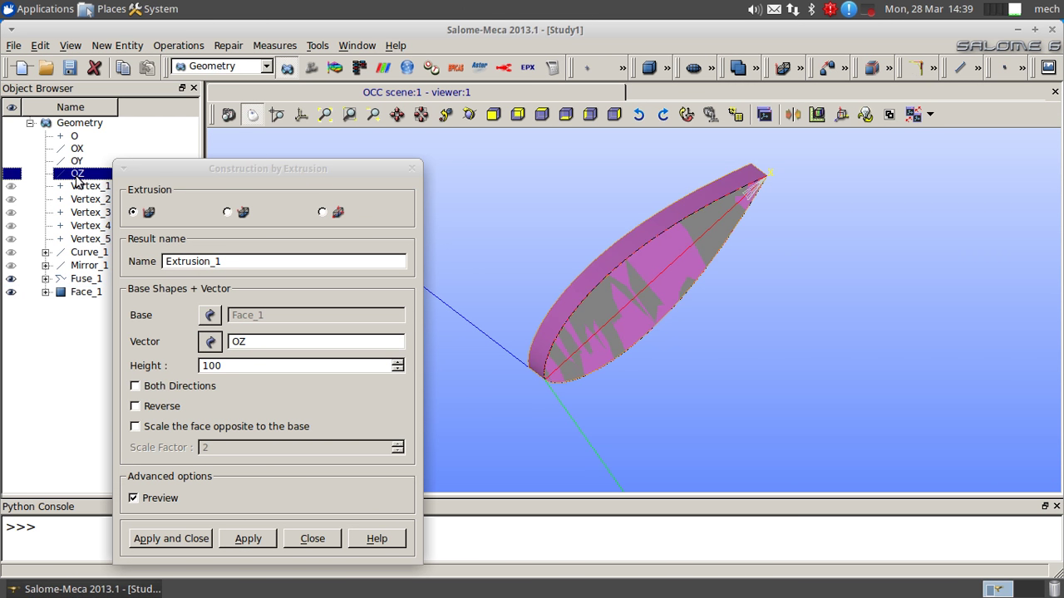
double_click(246, 367)
text(1000)
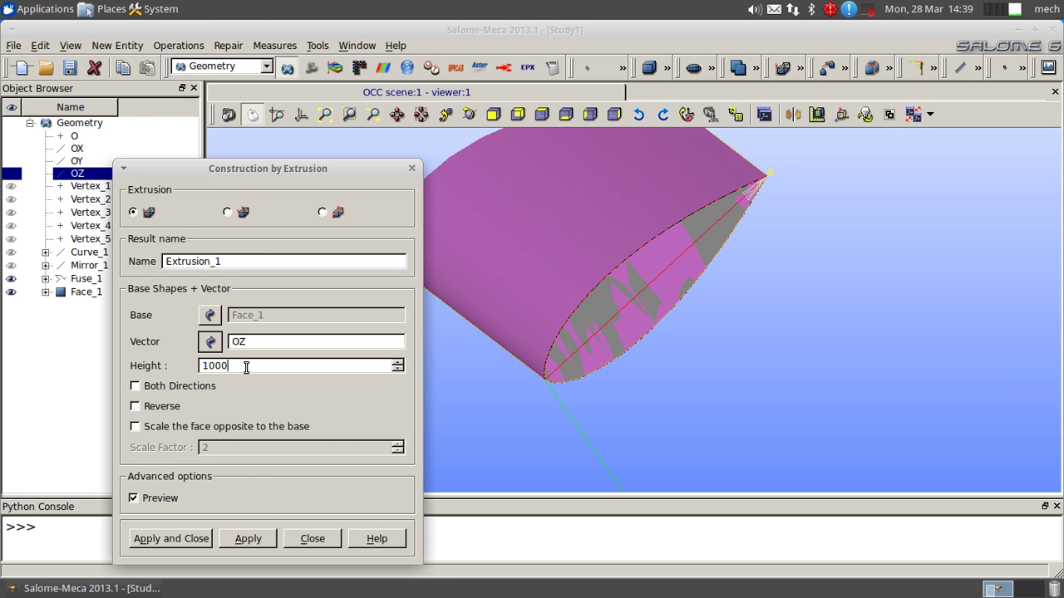
Step: Set the extrusion height to 500 and create the solid
drag(285, 166, 849, 155)
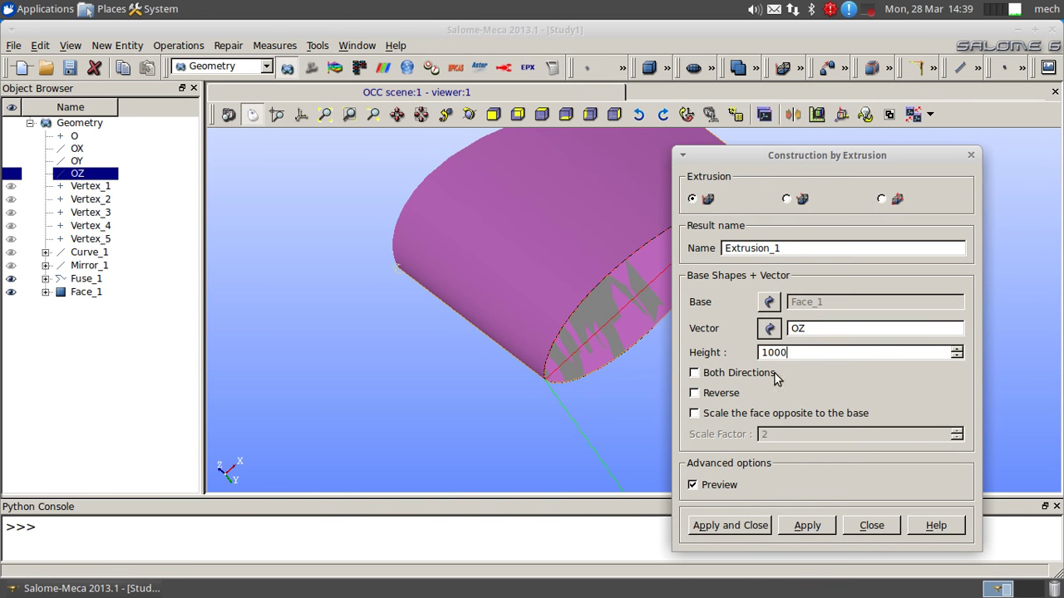
double_click(810, 352)
text(500)
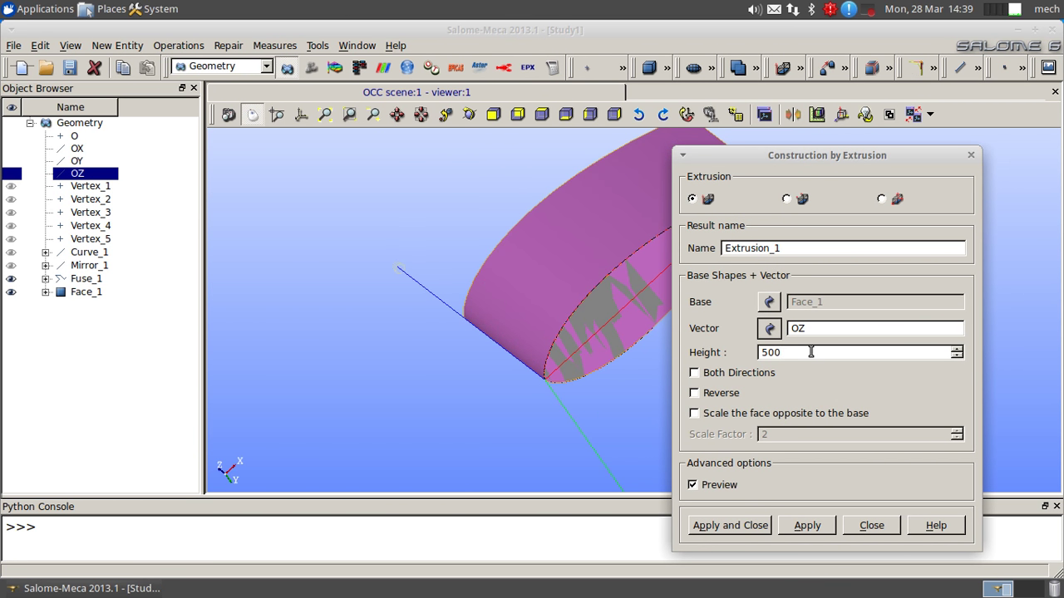
click(753, 525)
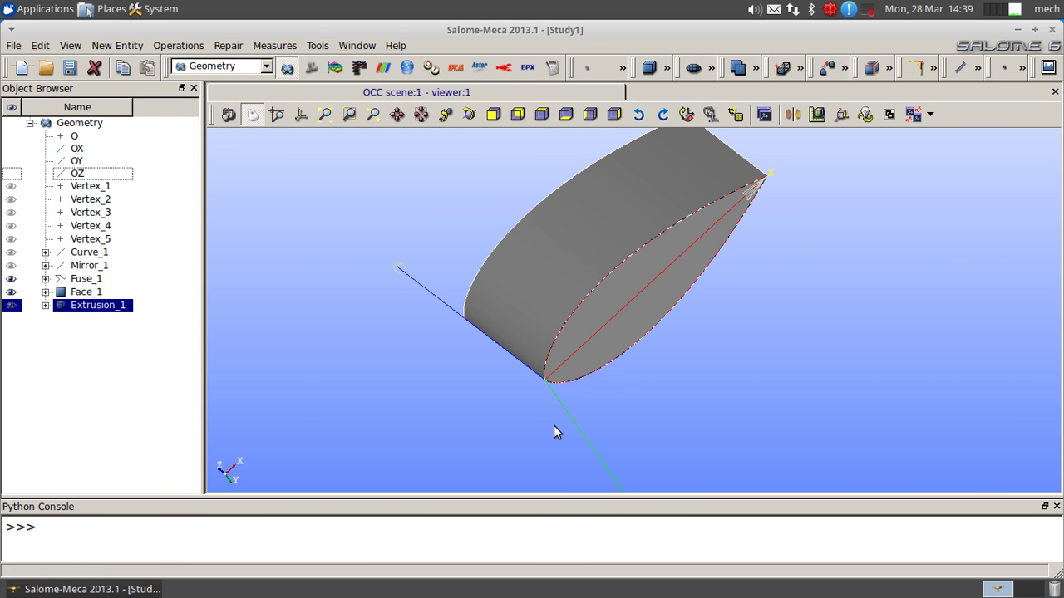
Step: Delete the one-sided extrusion Extrusion_1 from the study
click(125, 309)
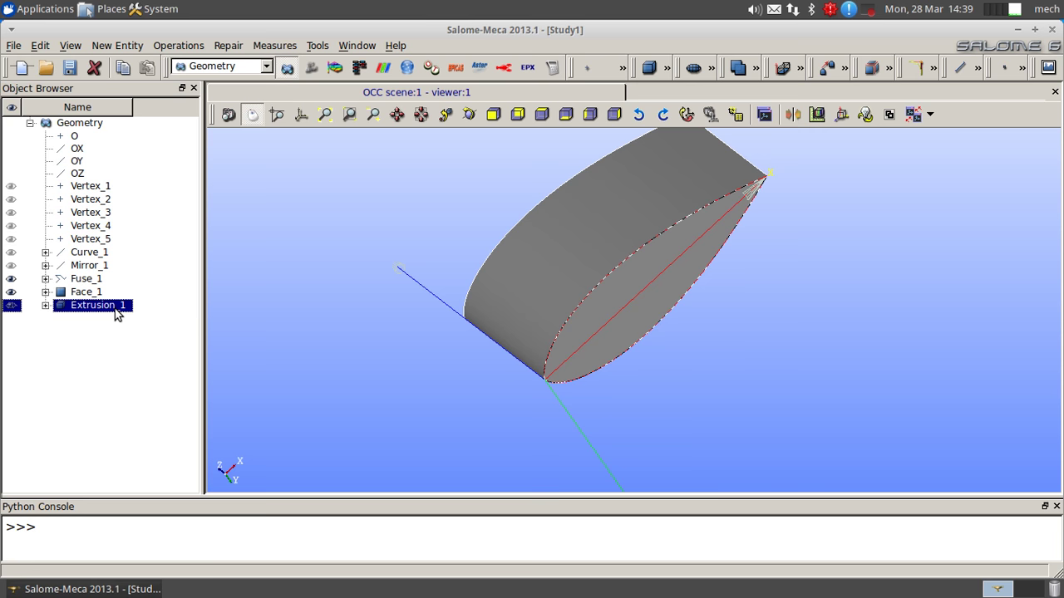
key(Delete)
click(545, 395)
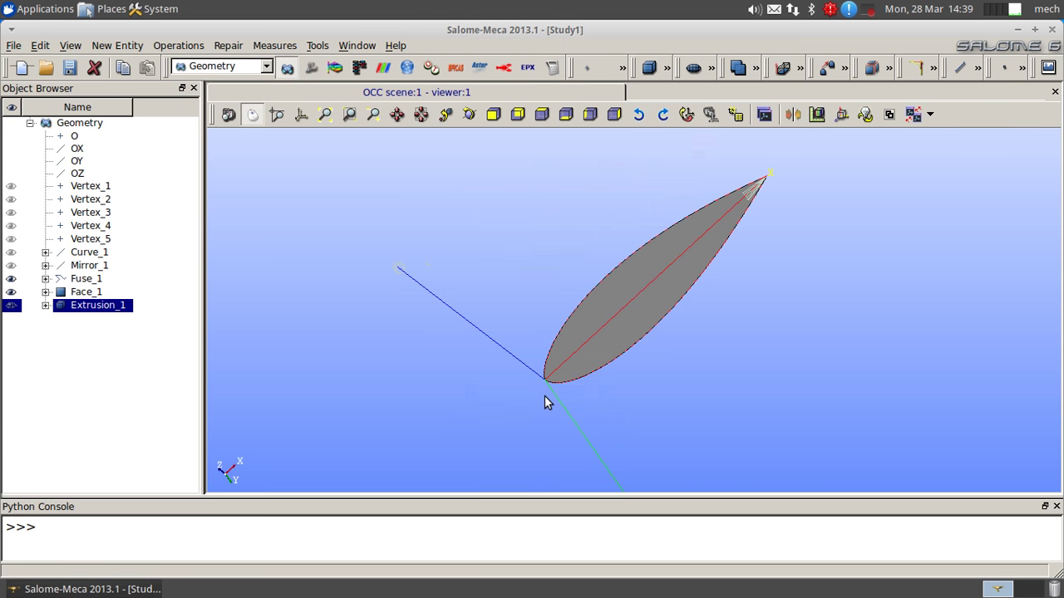
Step: Extrude Face_1 along OZ in both directions with a height of 250
click(60, 291)
click(116, 45)
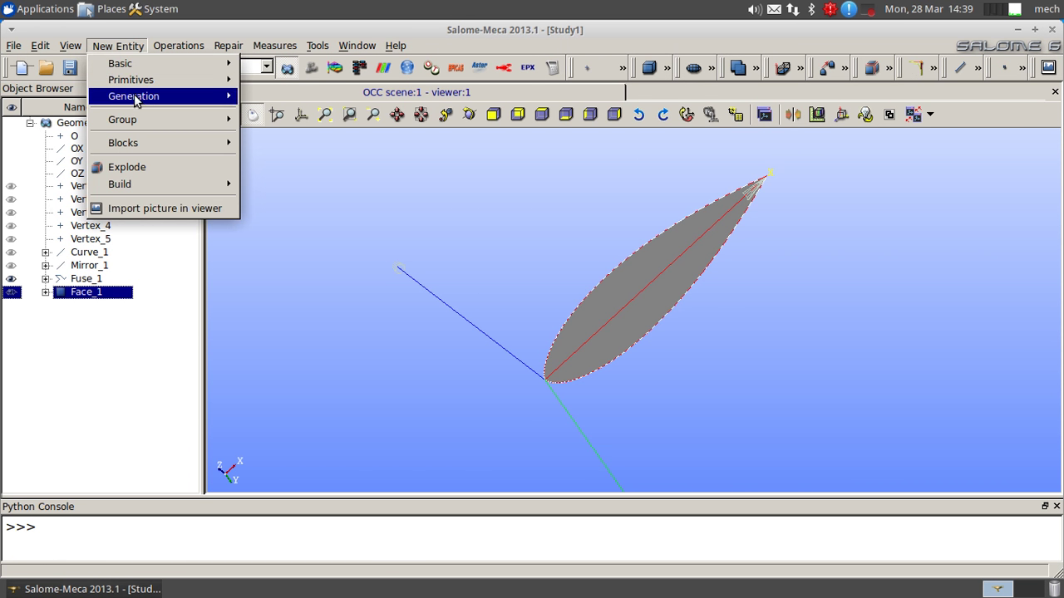
mouse_move(135, 98)
click(271, 100)
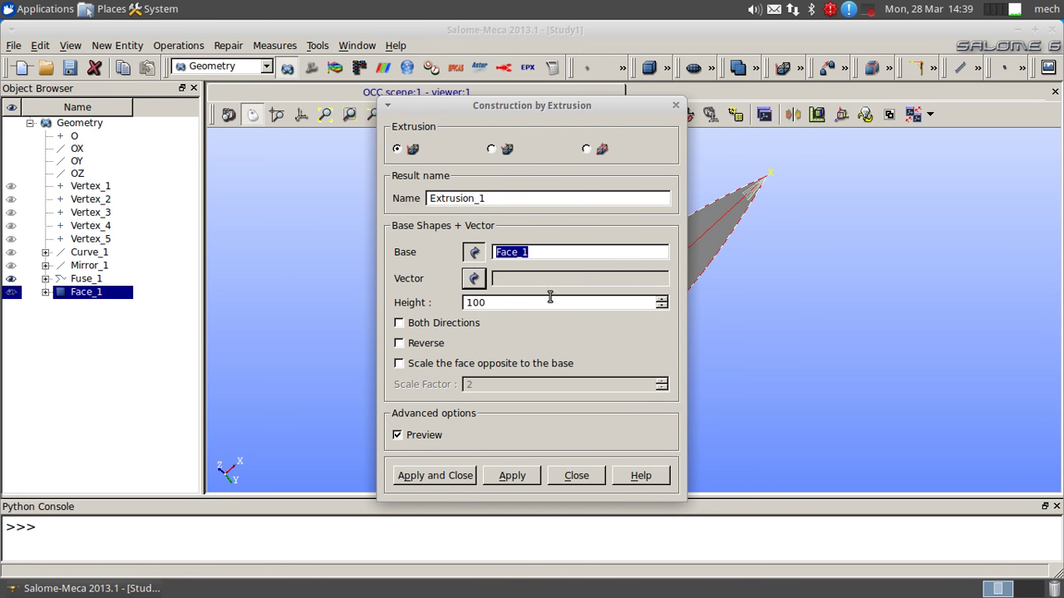
click(420, 324)
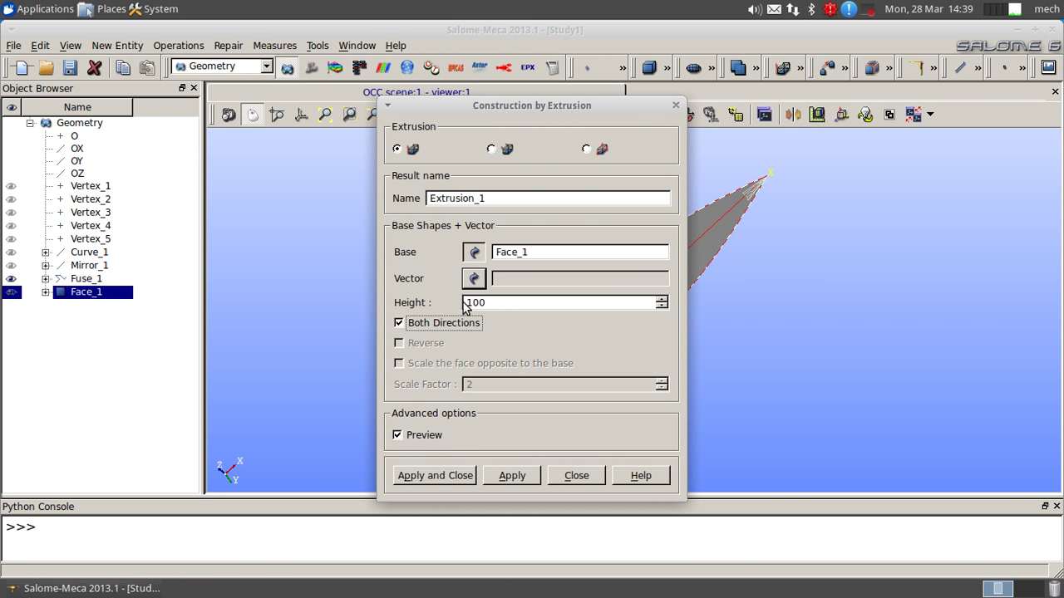
click(475, 280)
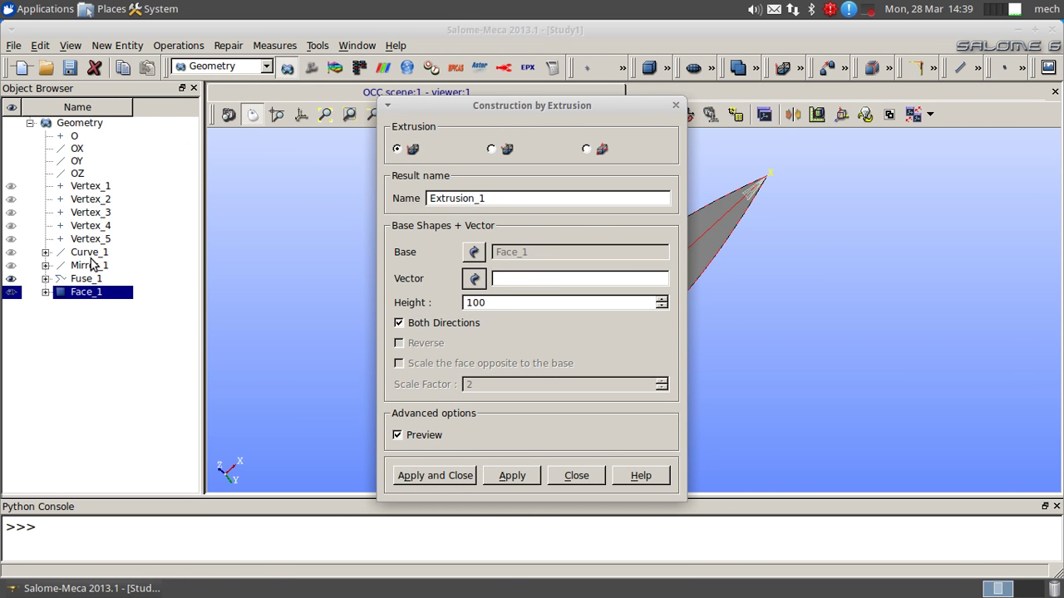
click(78, 173)
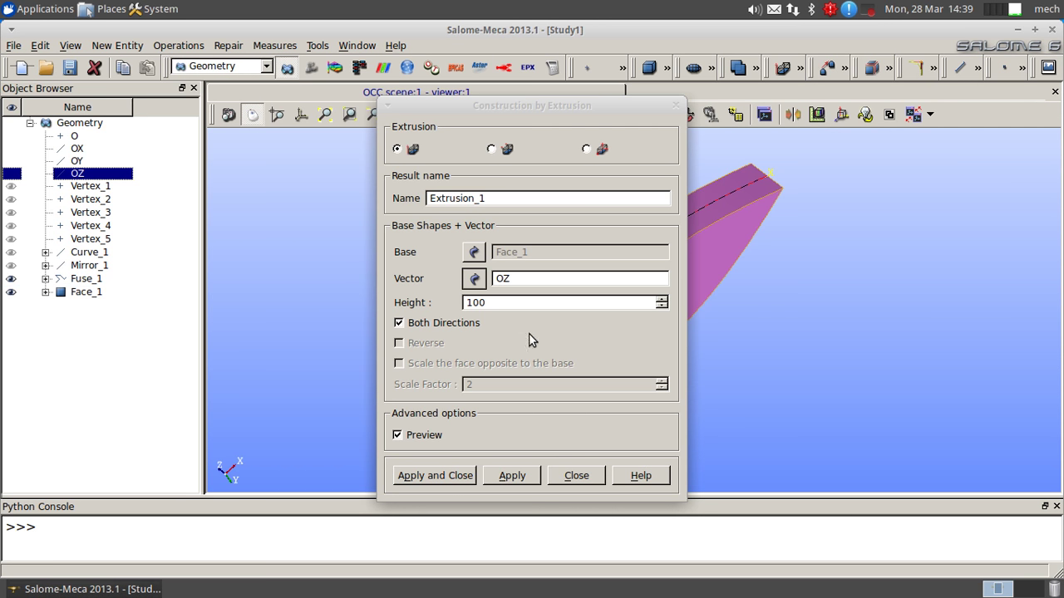
double_click(506, 302)
text(250)
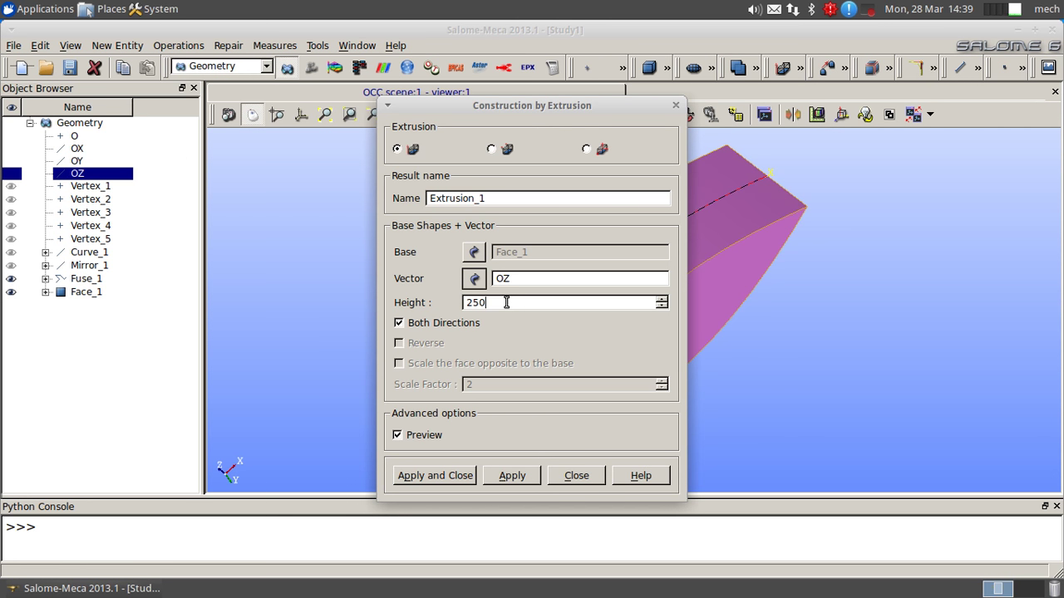
click(436, 474)
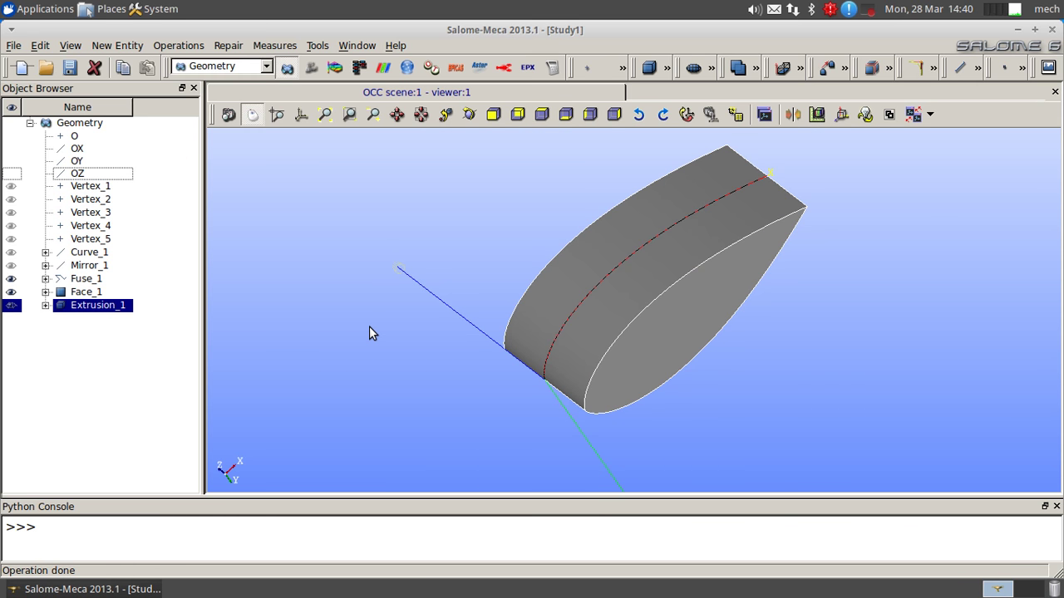
Step: Show only Extrusion_1 in the viewer, hiding the fused outline and the face
ctrl+right_drag(487, 430, 466, 357)
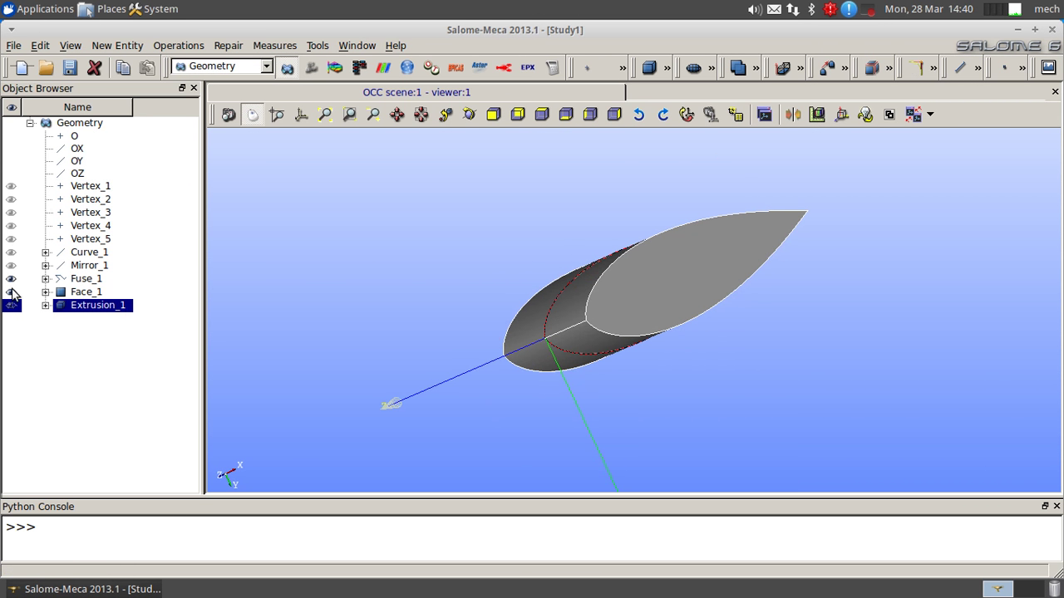
right_click(118, 312)
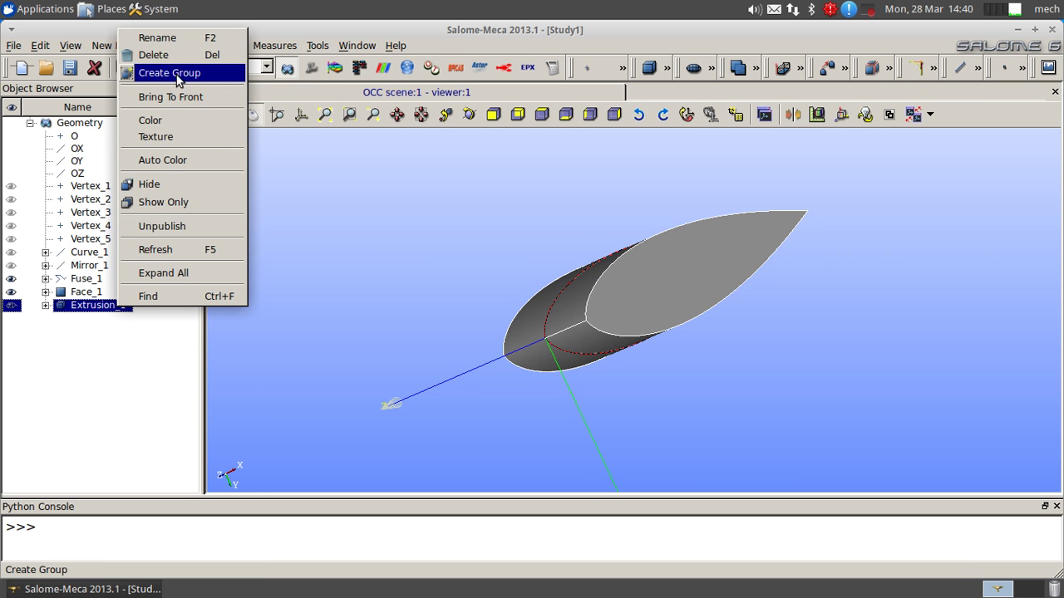
click(145, 204)
ctrl+right_drag(696, 260, 884, 199)
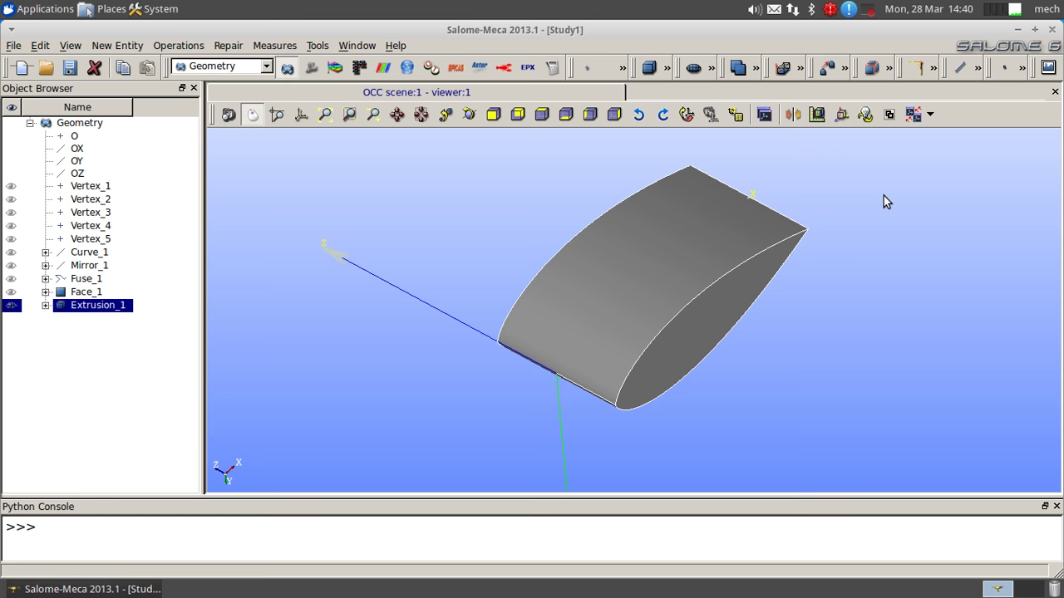
Step: Start a 2D sketch in the global coordinate system with rectangle as its element type
click(125, 48)
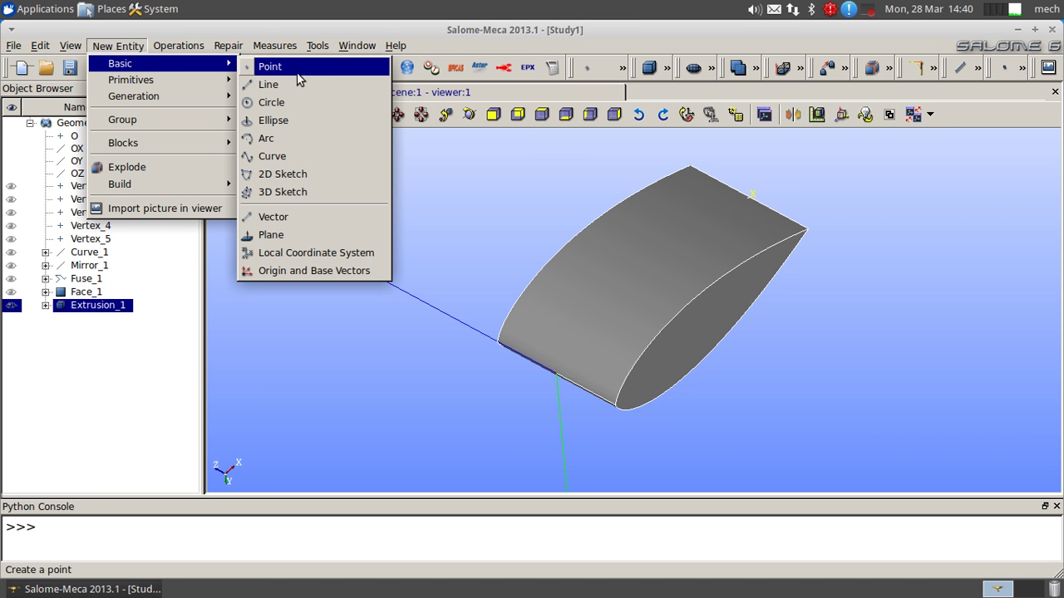
mouse_move(193, 81)
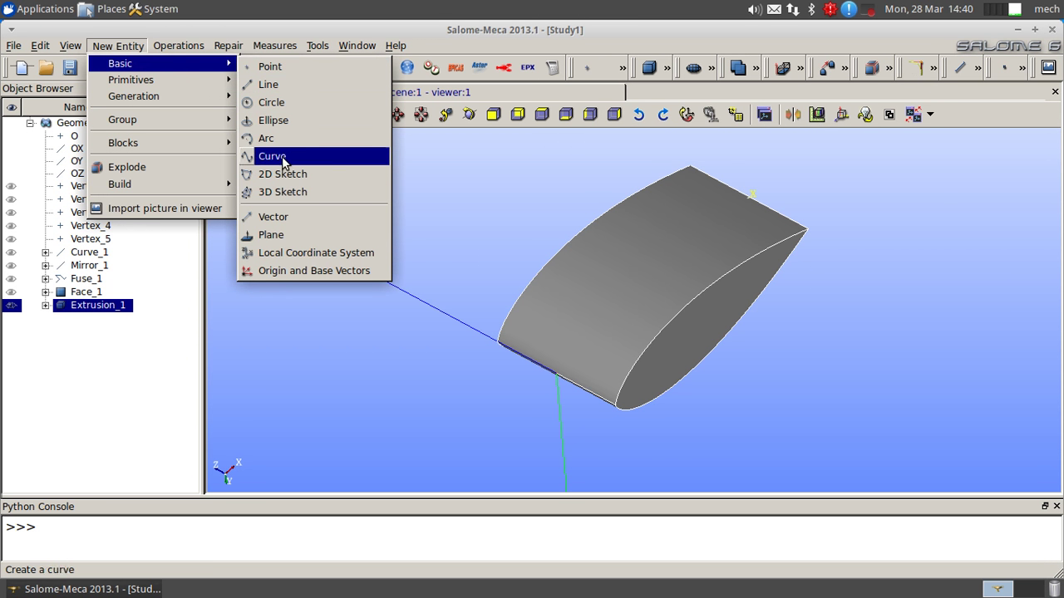
click(284, 176)
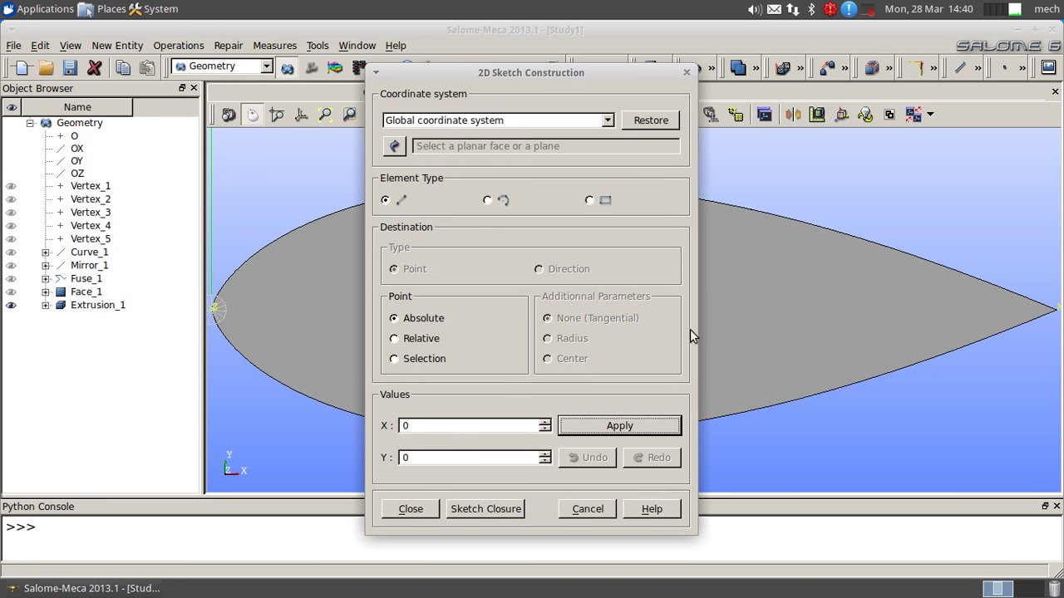
scroll(811, 346, down, 2)
click(589, 200)
drag(580, 73, 143, 126)
scroll(391, 248, down, 1)
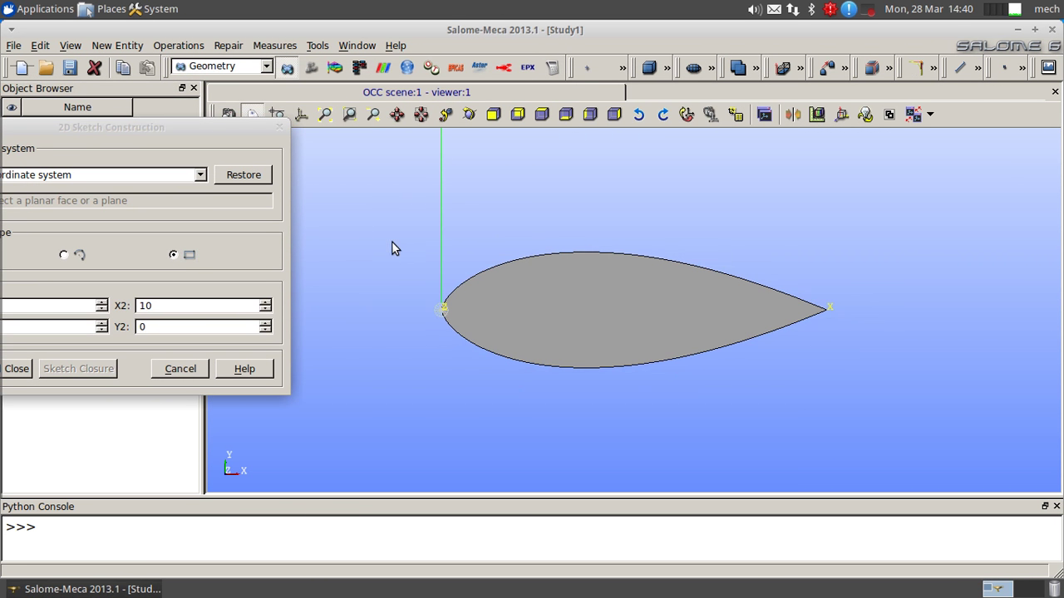
ctrl+right_drag(386, 230, 404, 211)
click(242, 176)
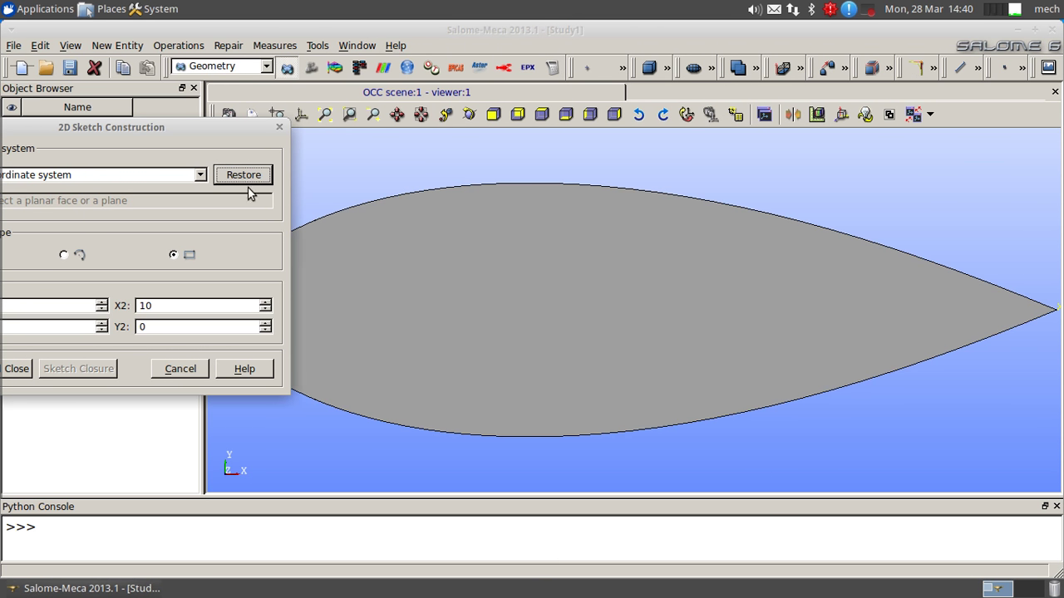
scroll(645, 303, down, 2)
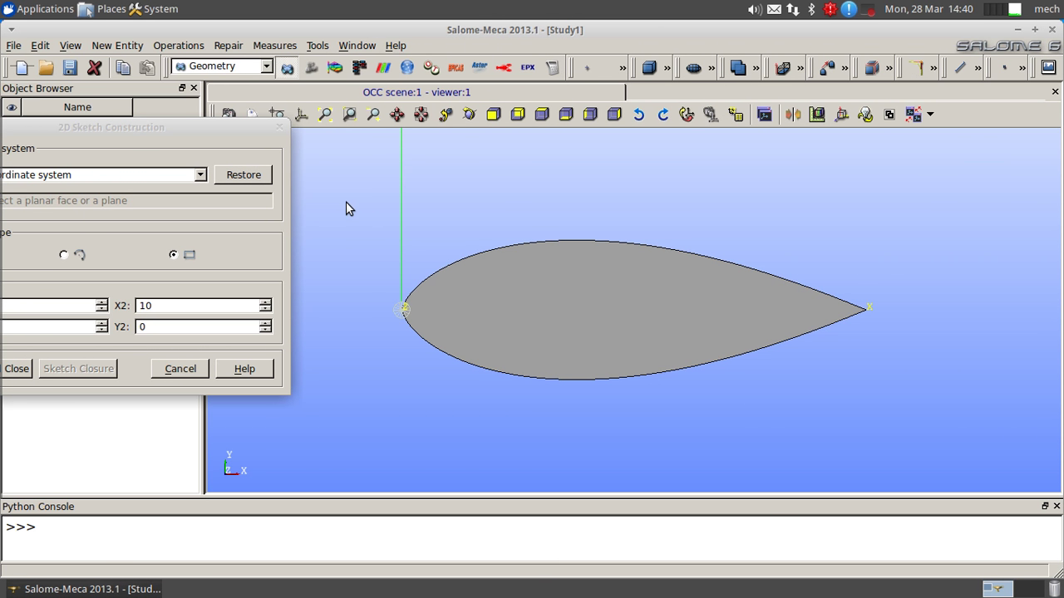
drag(205, 127, 273, 127)
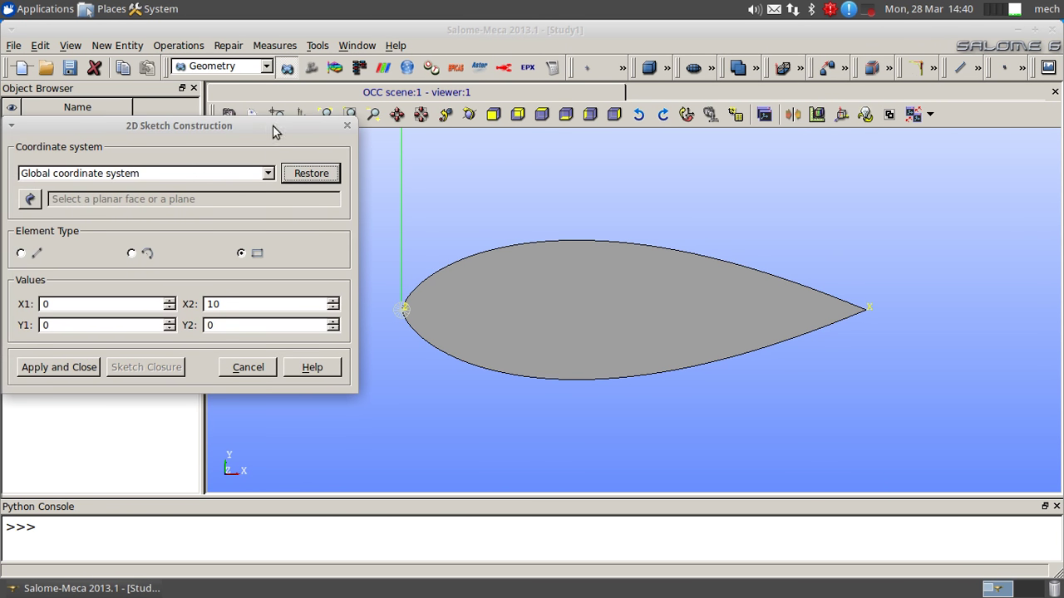
click(473, 337)
ctrl+middle_drag(545, 287, 632, 301)
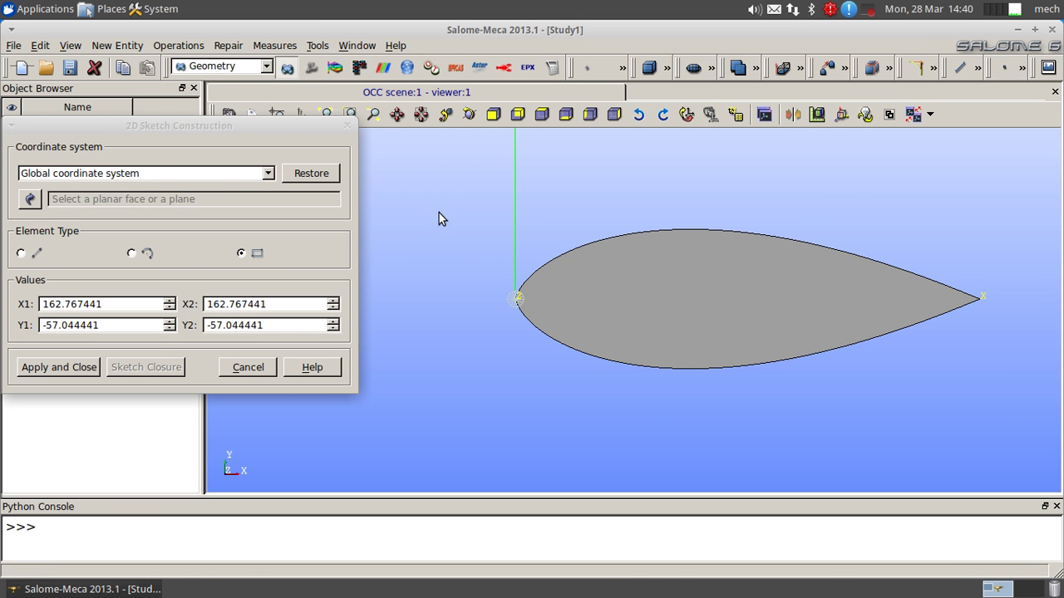
Step: Sketch a rectangle enclosing the airfoil, from about X -300, Y 314 to X 1149, Y -376, and create the sketch
mouse_move(438, 201)
mouse_down()
mouse_move(653, 403)
mouse_move(981, 440)
mouse_move(1026, 439)
mouse_move(1037, 423)
mouse_move(1025, 427)
mouse_up()
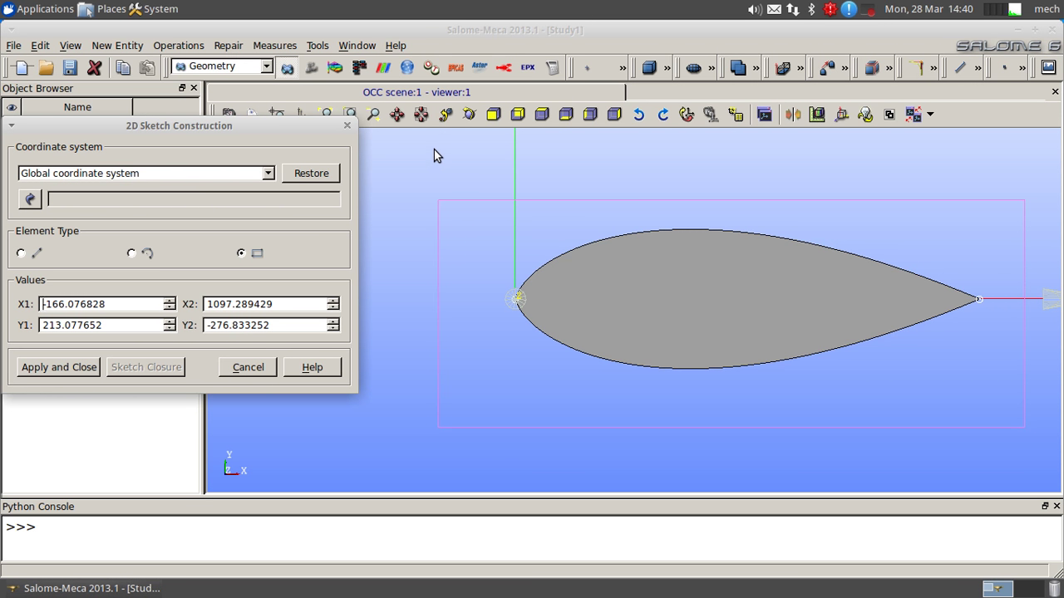
click(377, 153)
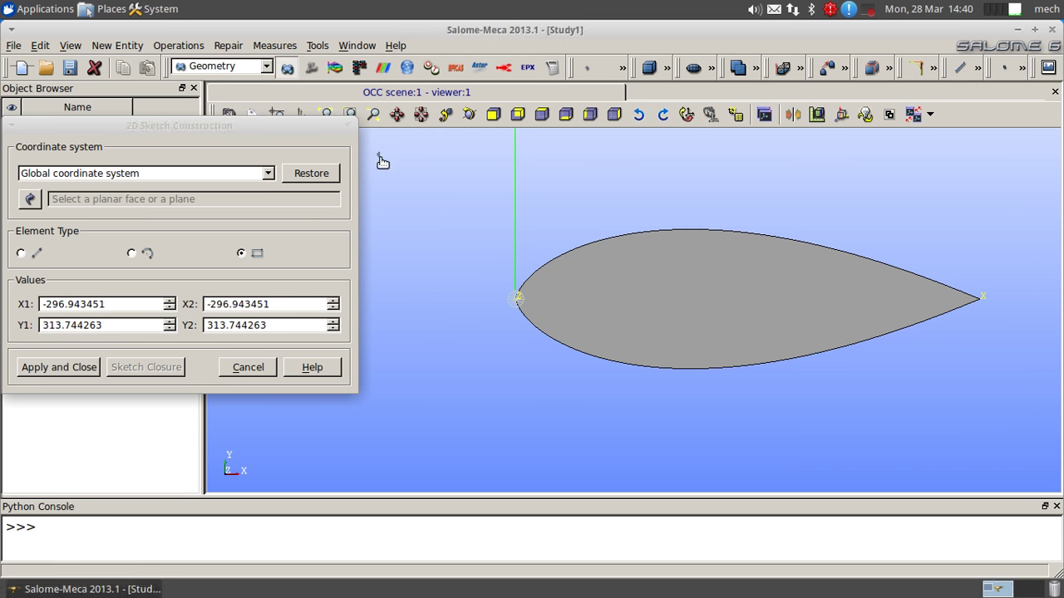
mouse_move(379, 154)
mouse_down()
mouse_move(784, 489)
mouse_move(1000, 468)
mouse_move(1044, 483)
mouse_move(1048, 473)
mouse_up()
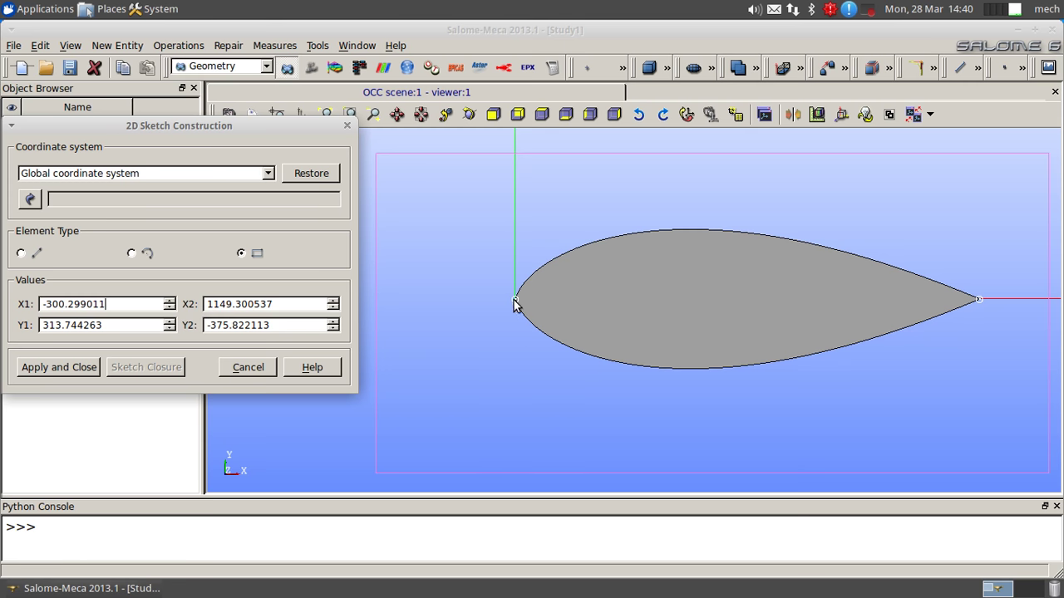
click(71, 369)
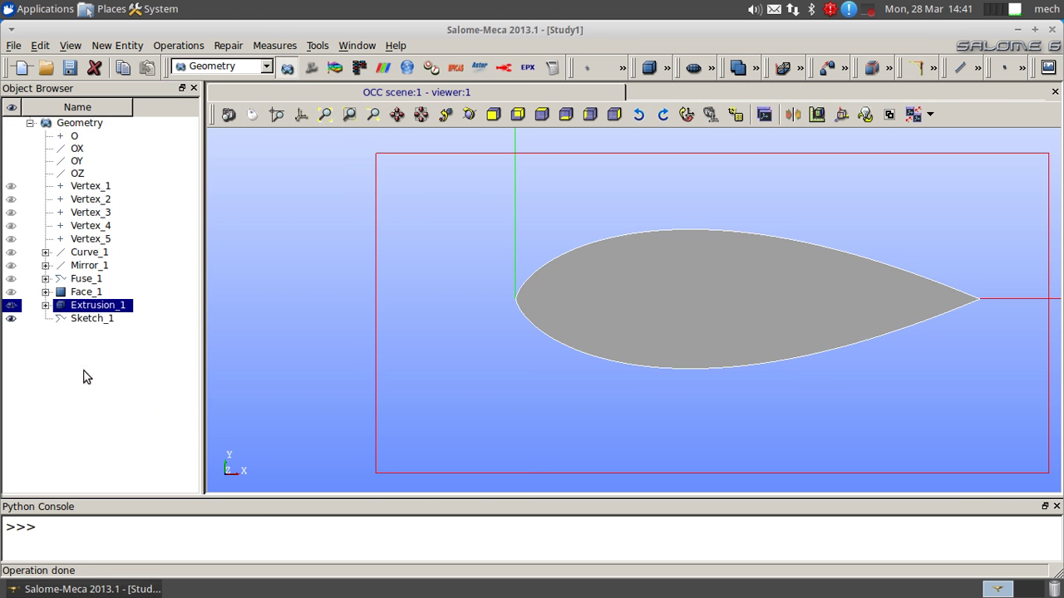
click(326, 312)
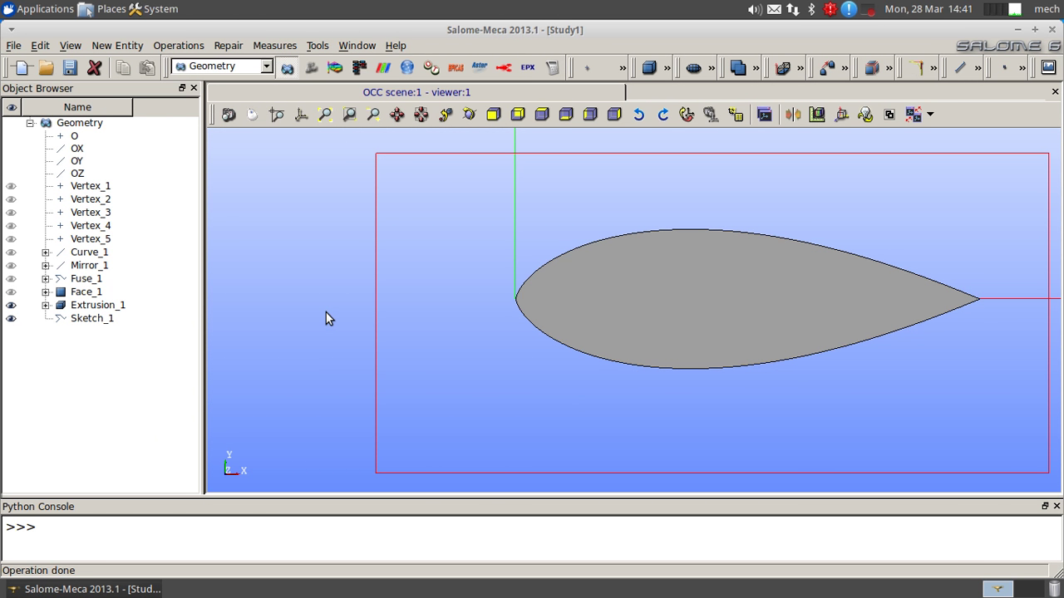
Step: Create a planar face from the rectangle Sketch_1, named Face_2
click(117, 45)
mouse_move(166, 63)
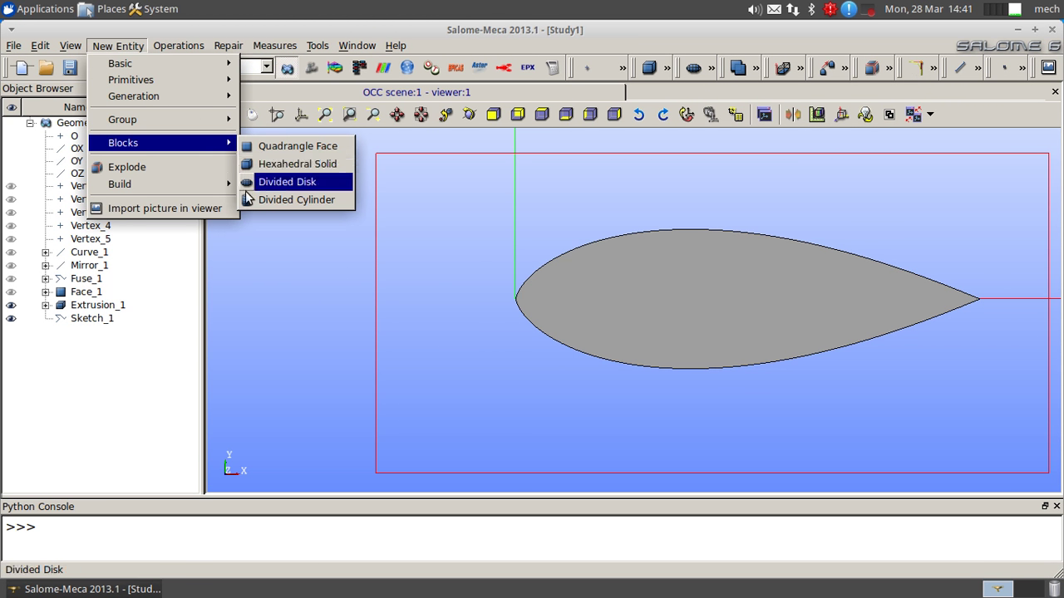
mouse_move(179, 189)
click(256, 224)
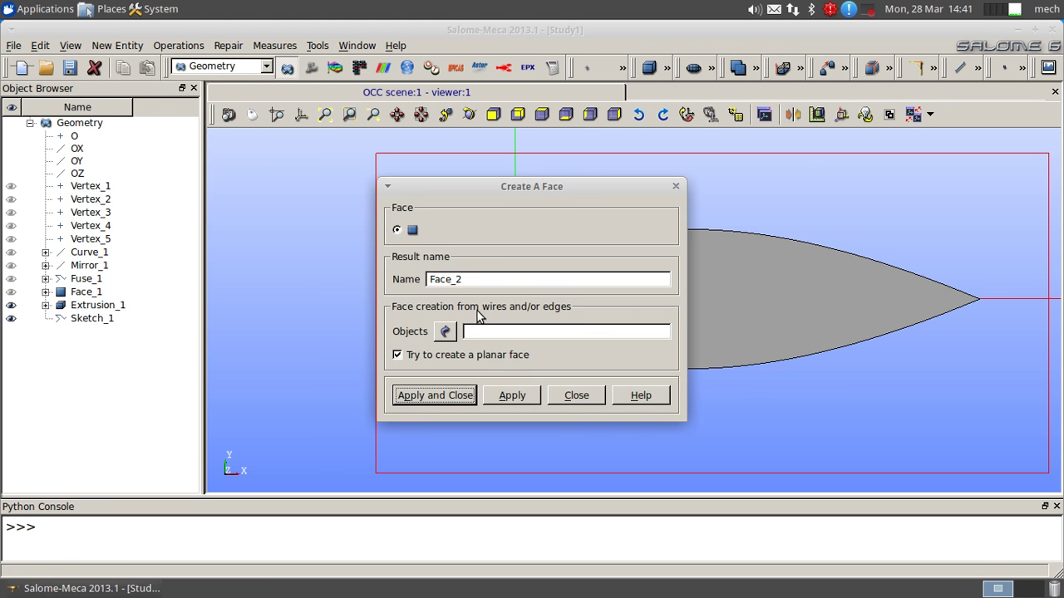
click(87, 319)
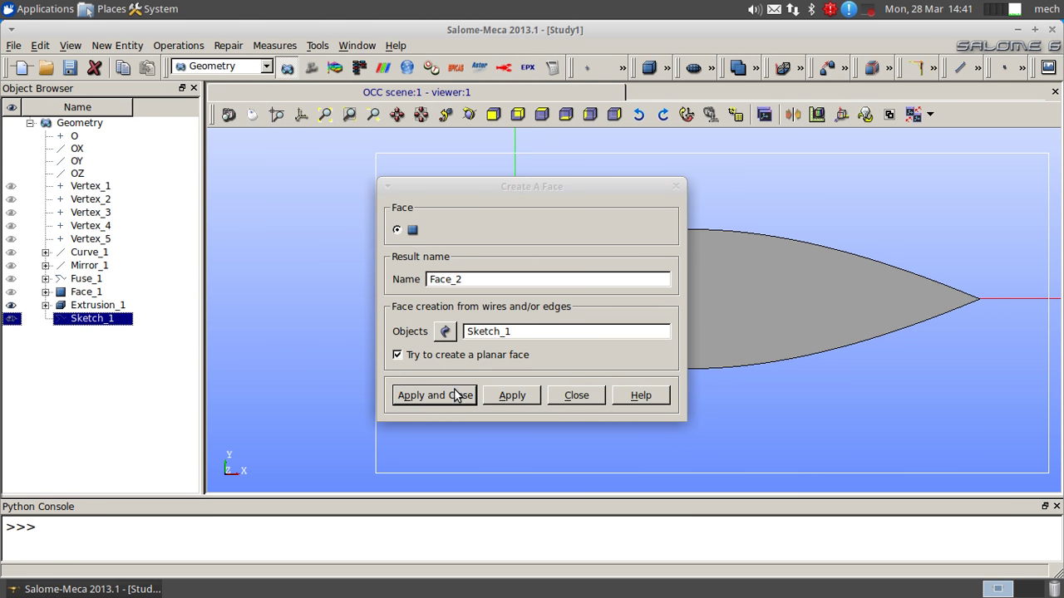
click(454, 395)
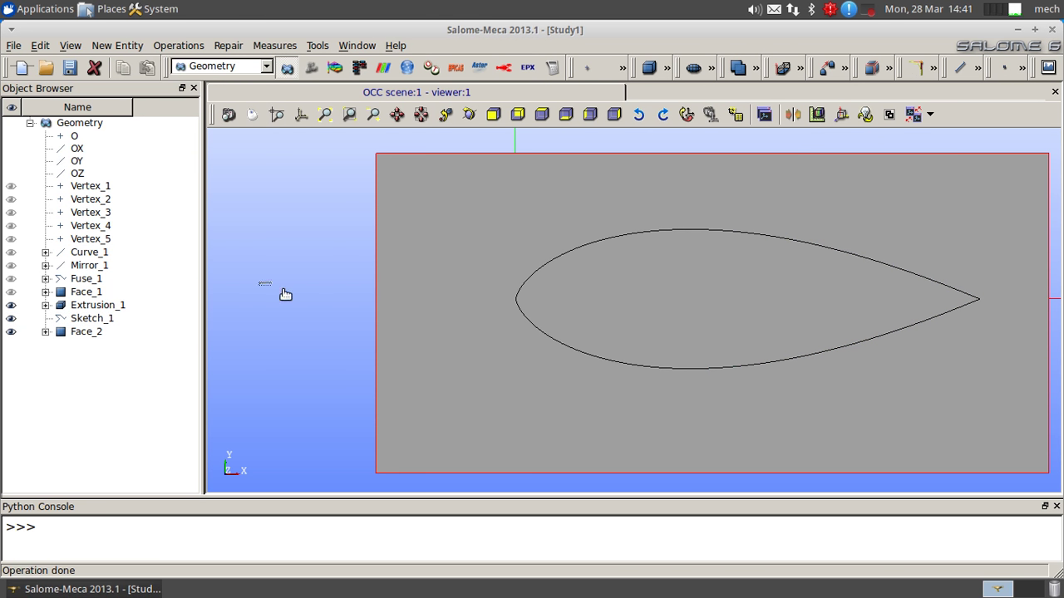
Step: Extrude Face_2 along OZ in both directions with a height of 500
click(253, 113)
drag(257, 230, 568, 326)
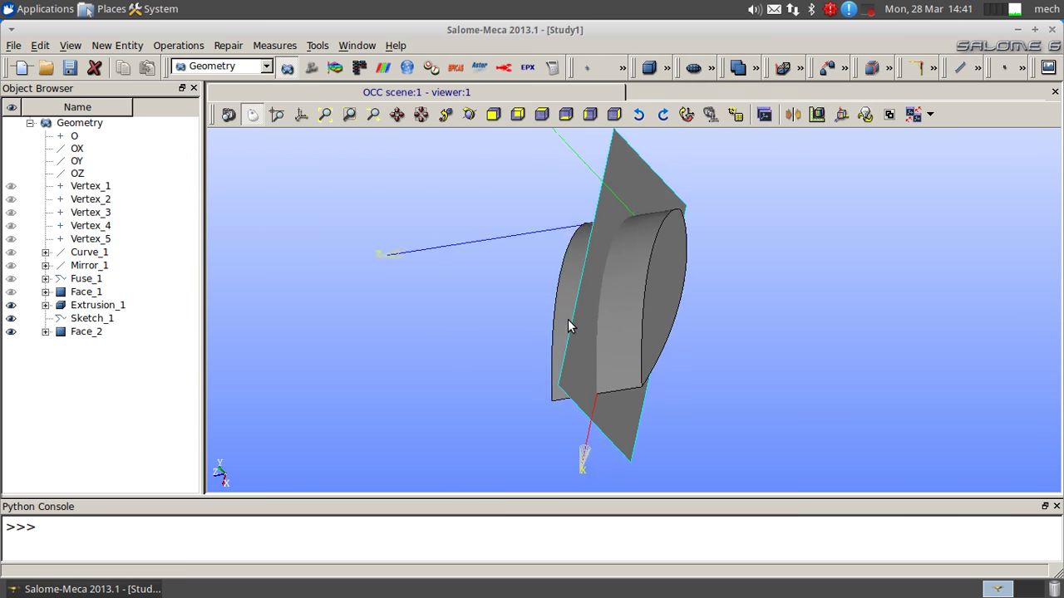
click(90, 332)
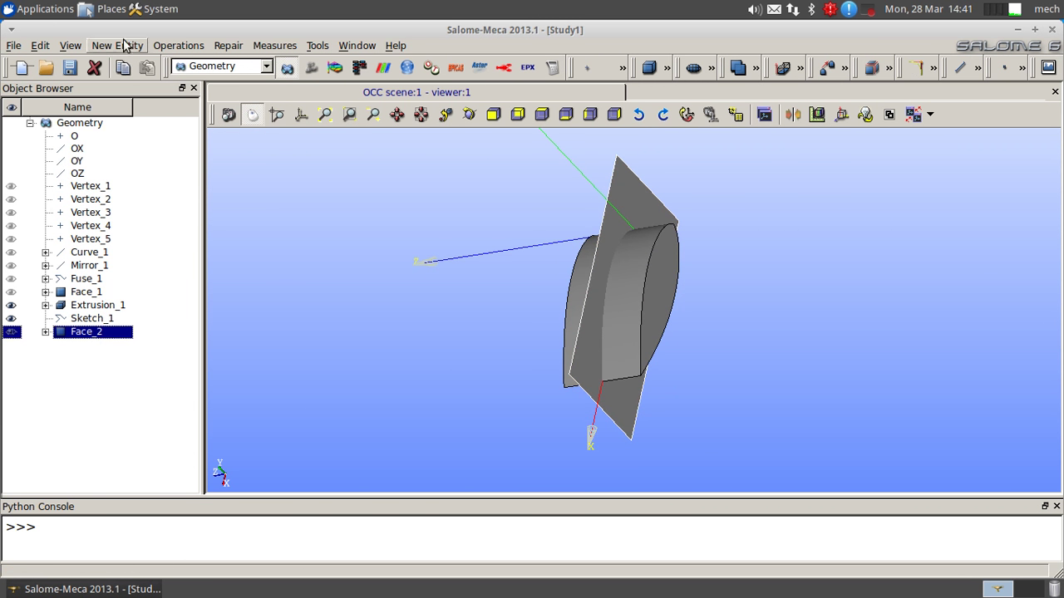
click(123, 45)
mouse_move(233, 96)
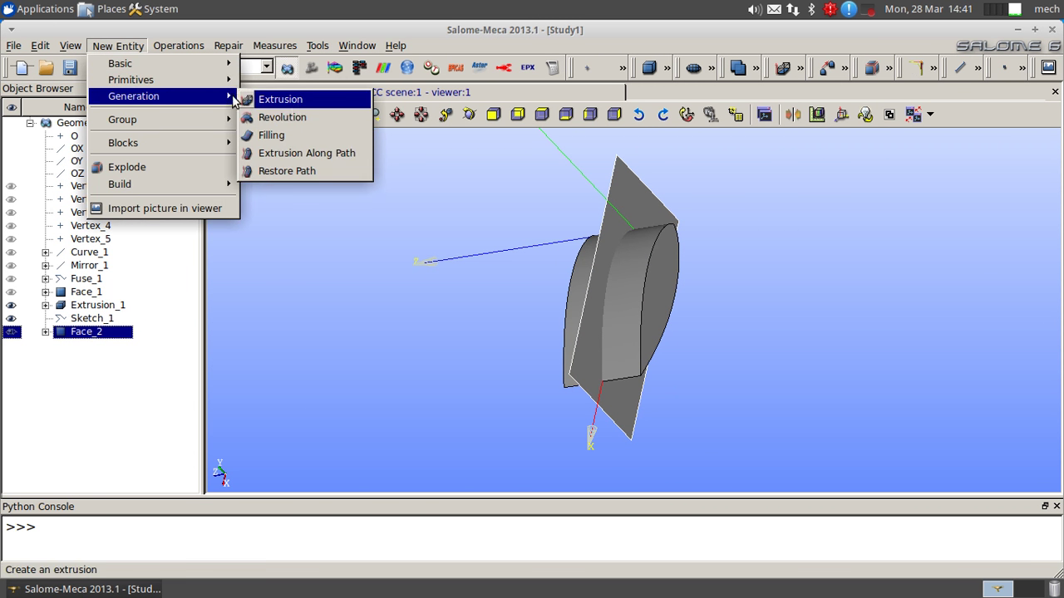
click(280, 99)
click(474, 278)
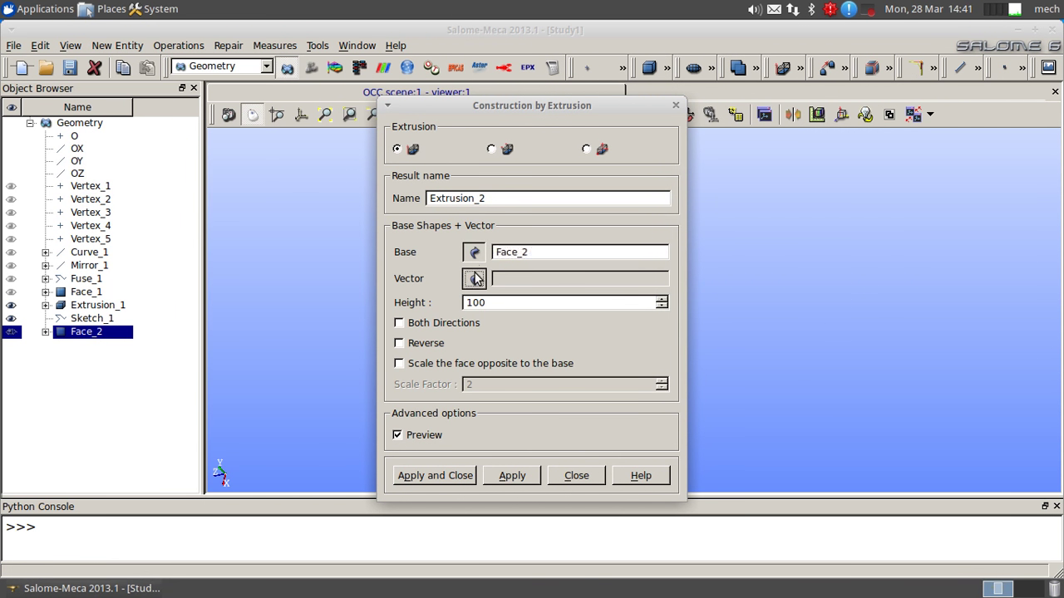
click(77, 173)
drag(571, 114, 266, 93)
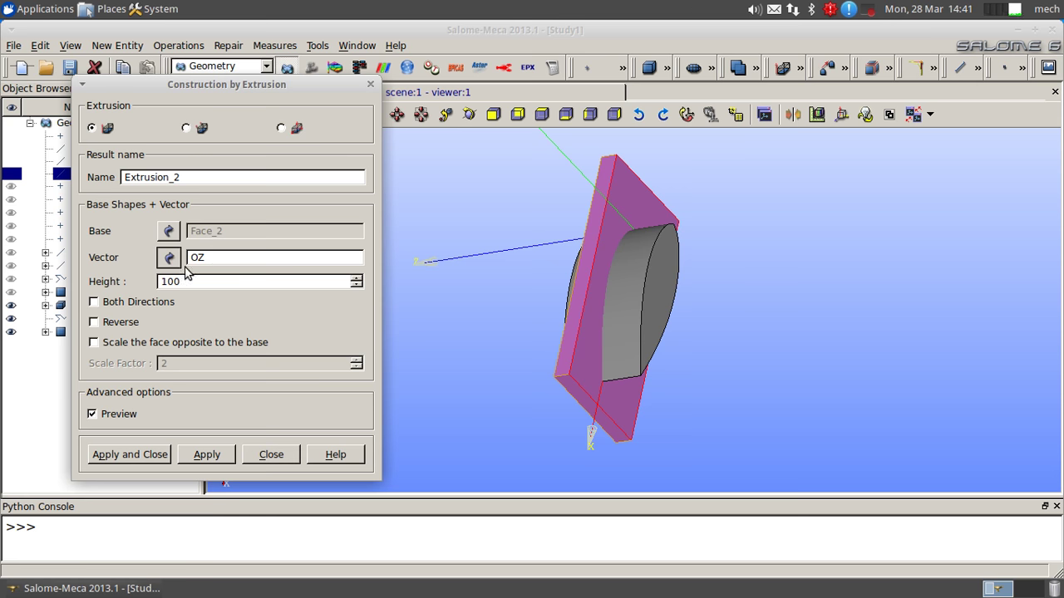
double_click(189, 282)
text(500)
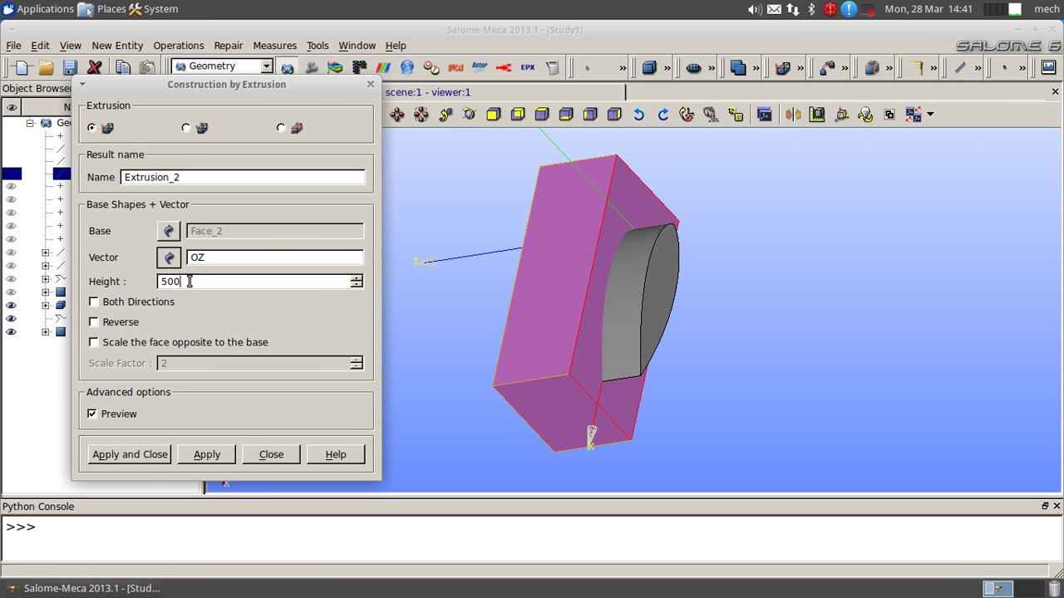
click(95, 303)
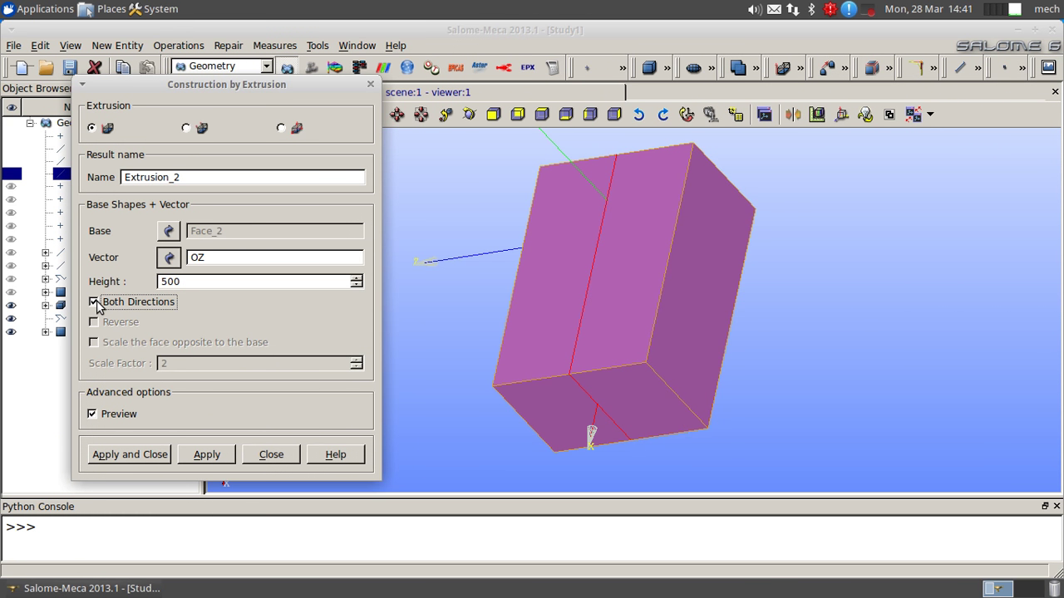
click(124, 455)
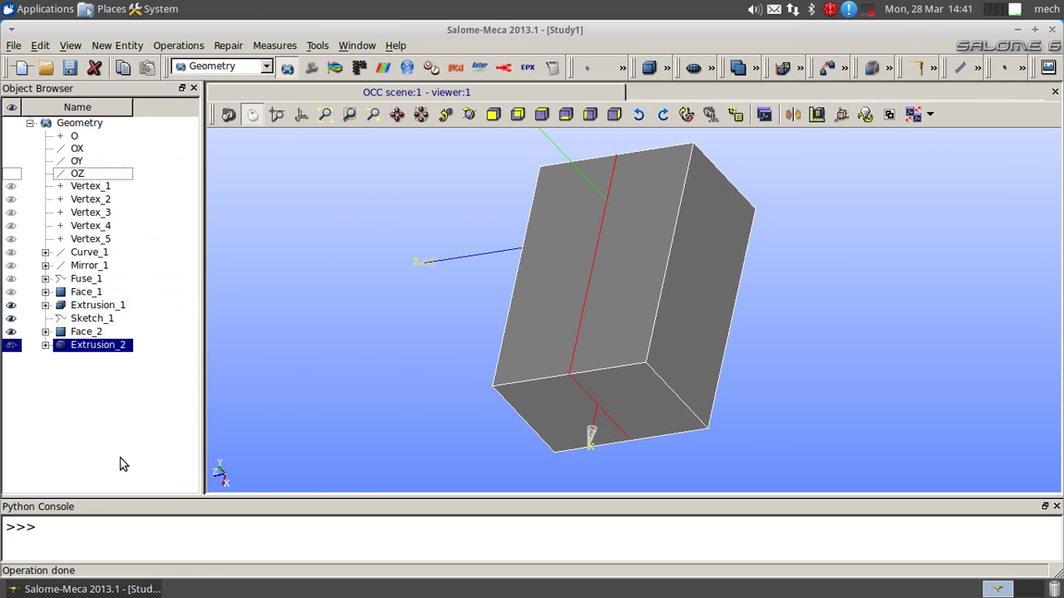
click(74, 391)
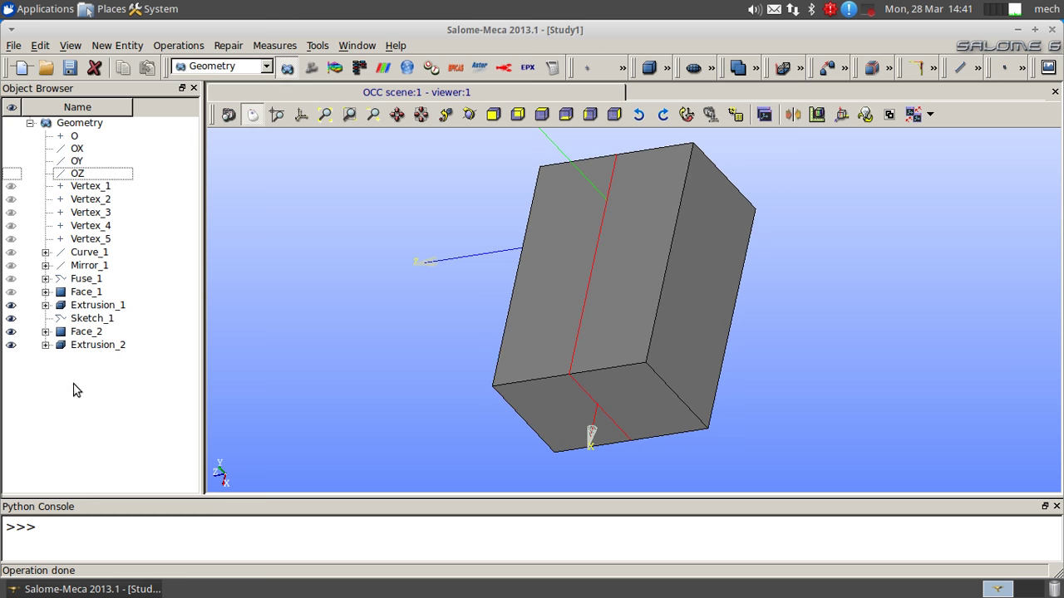
Step: Cut the airfoil solid Extrusion_1 out of the box Extrusion_2 with a Boolean Cut, named Cut_1
click(117, 46)
mouse_move(132, 67)
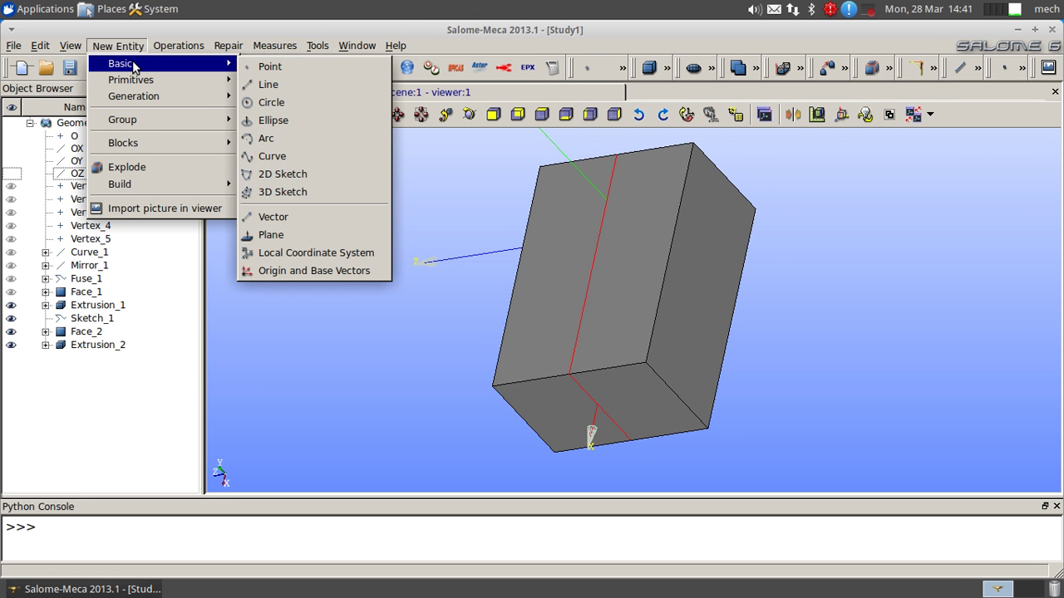
mouse_move(166, 48)
mouse_move(209, 64)
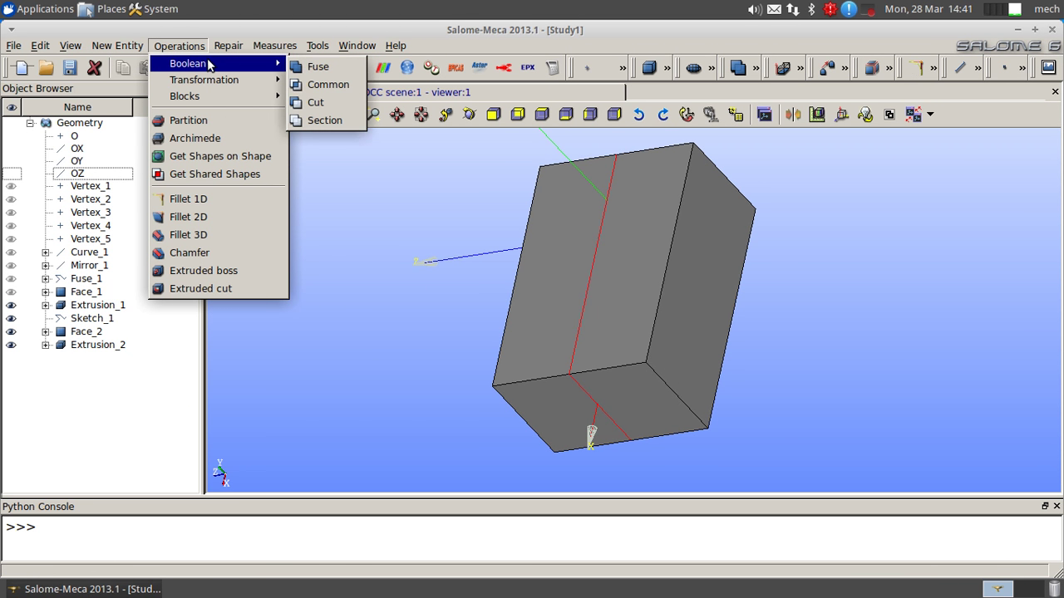
click(320, 102)
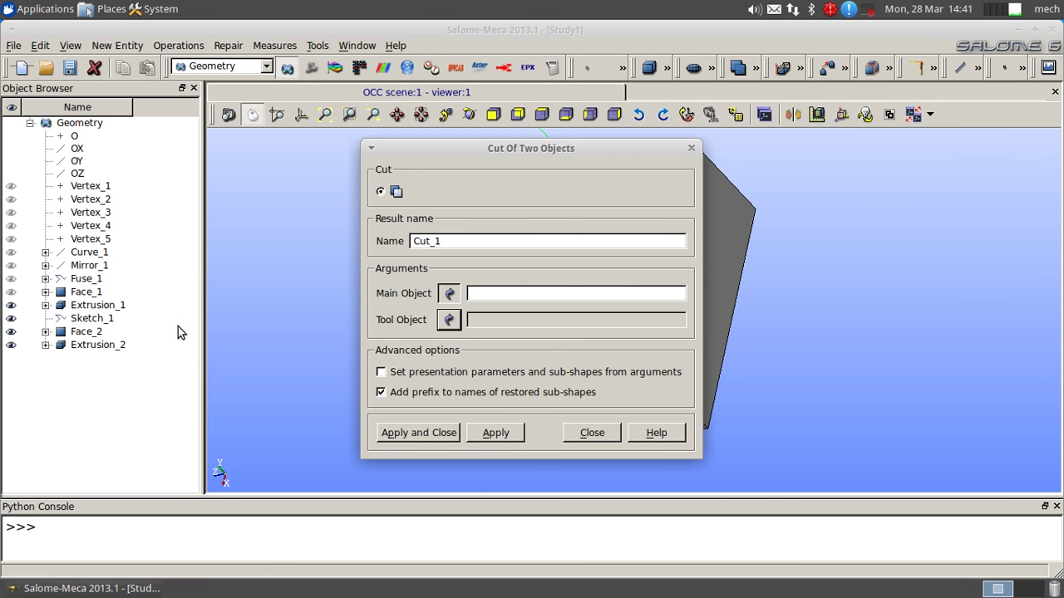
click(108, 345)
click(93, 334)
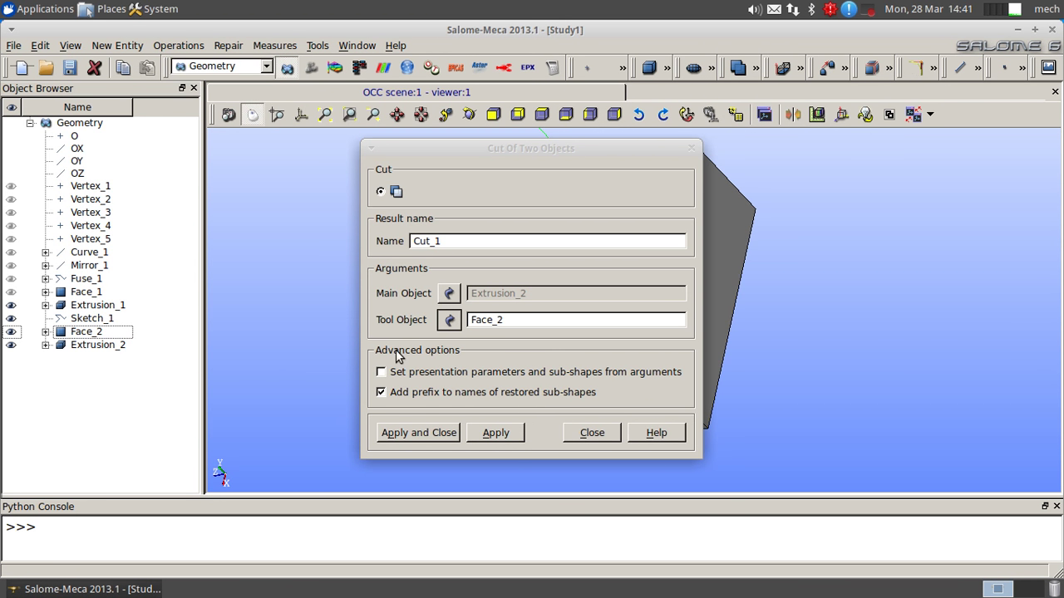
click(449, 320)
click(93, 306)
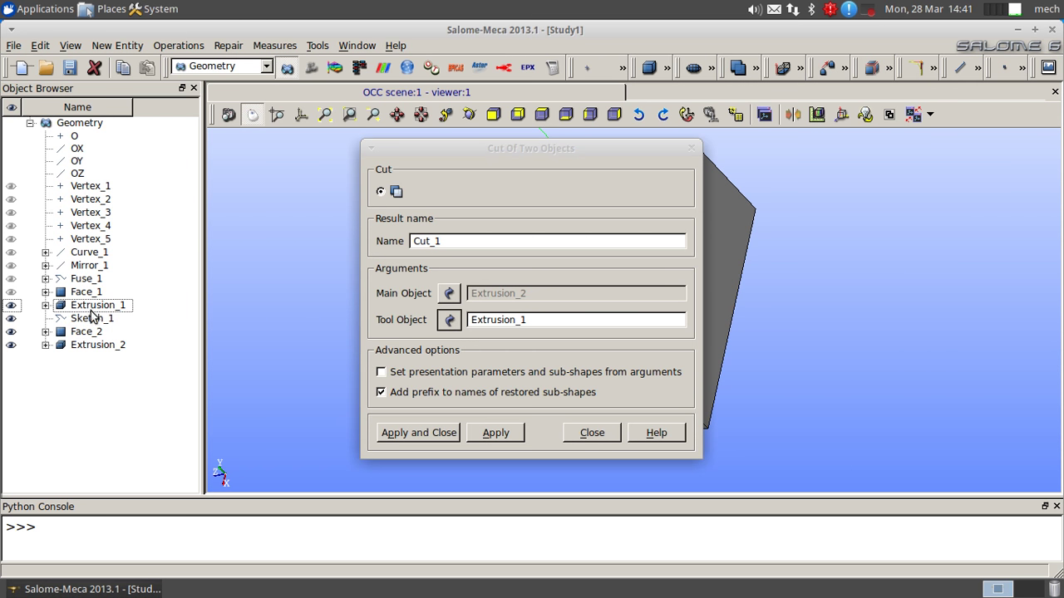
click(440, 434)
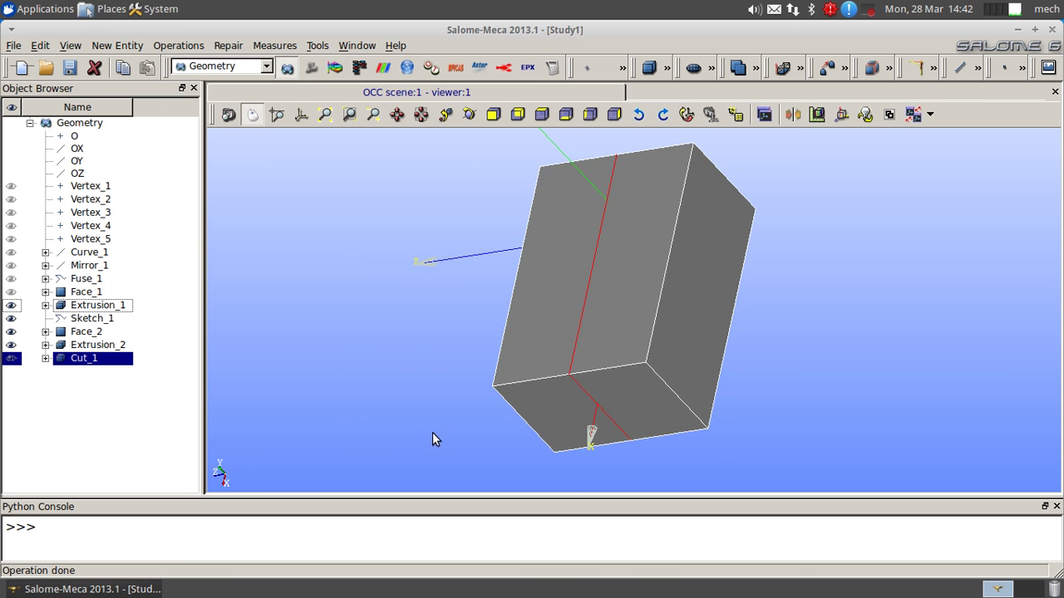
Step: Show only Cut_1 in the viewer
right_click(100, 366)
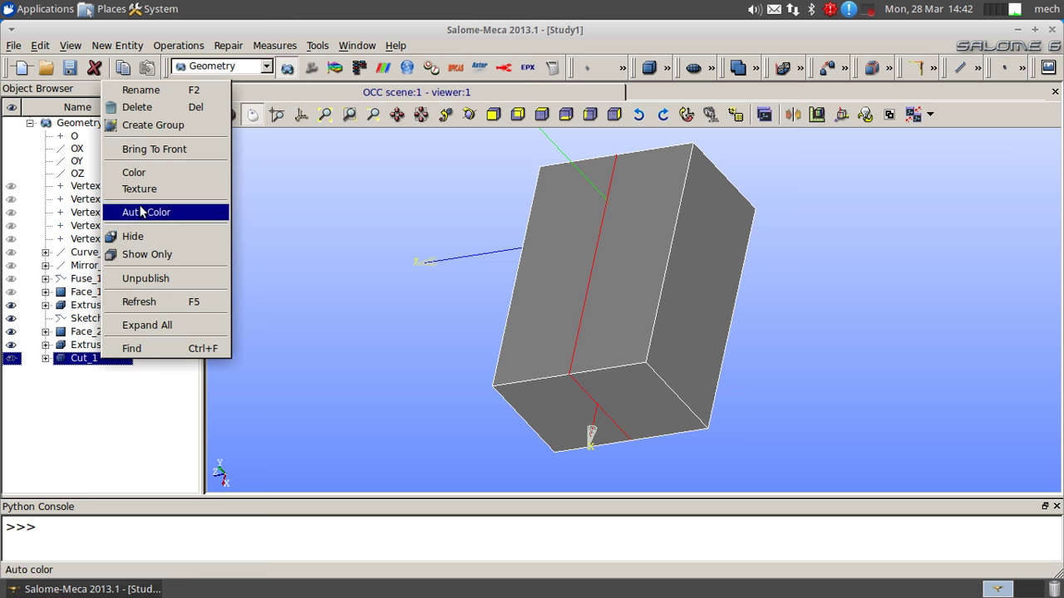
click(143, 254)
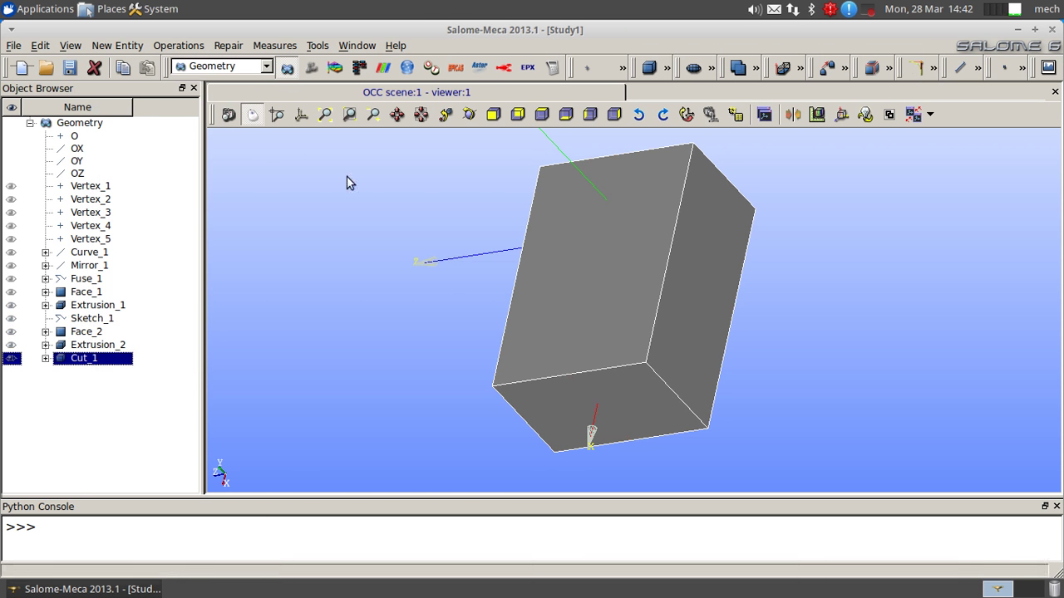
Step: Switch the display mode of Cut_1 to Wireframe to look inside the solid
right_click(527, 194)
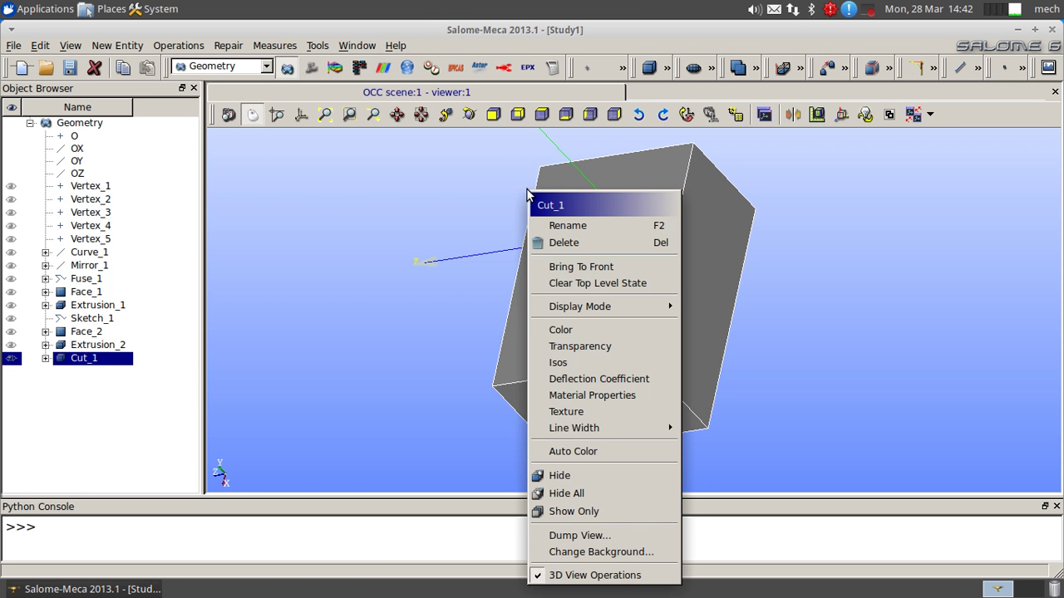
click(552, 207)
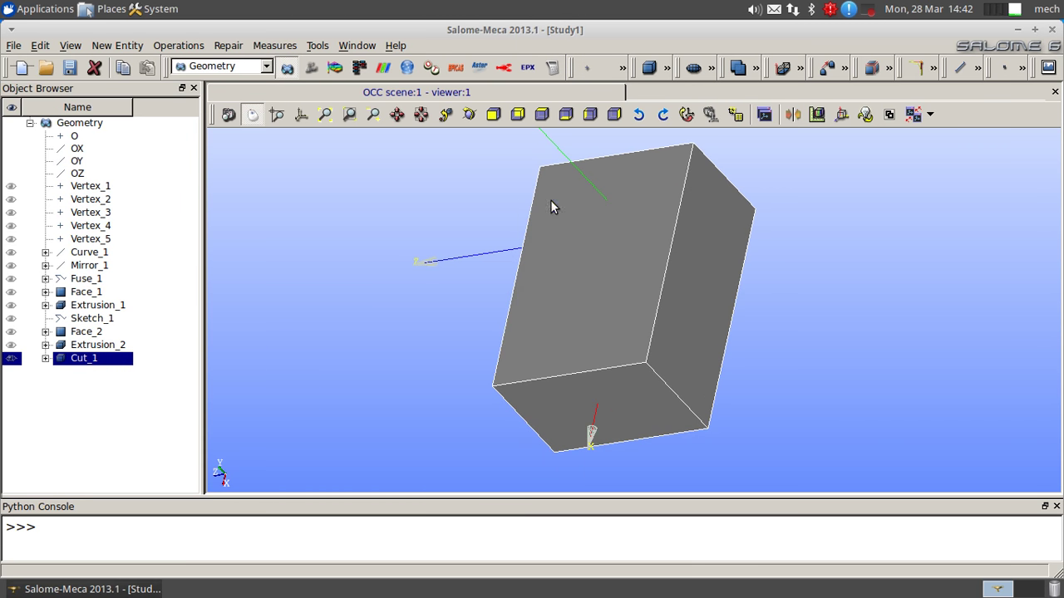
ctrl+right_drag(610, 413, 362, 152)
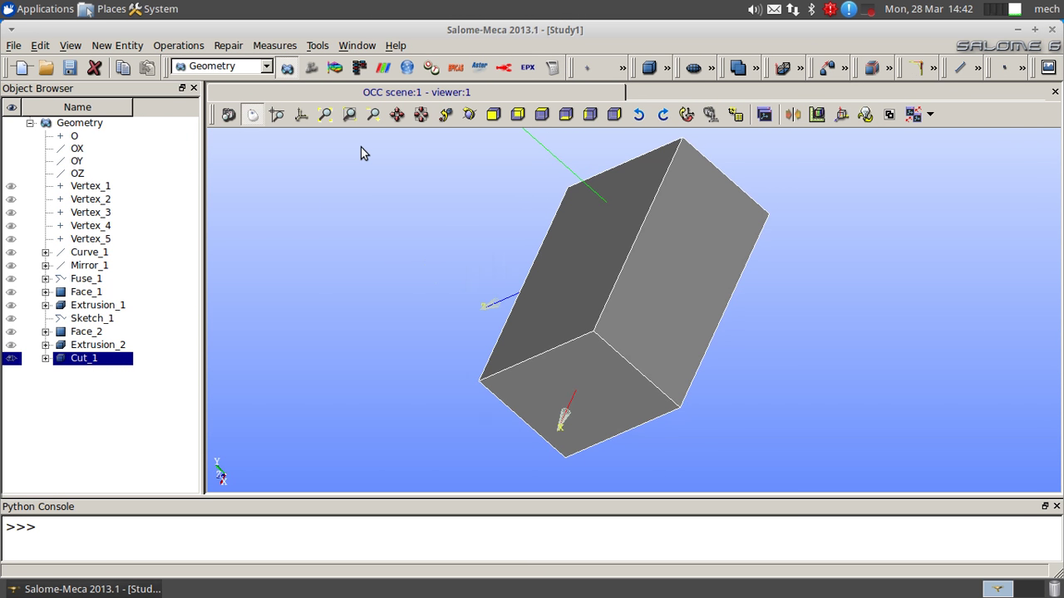
right_click(362, 150)
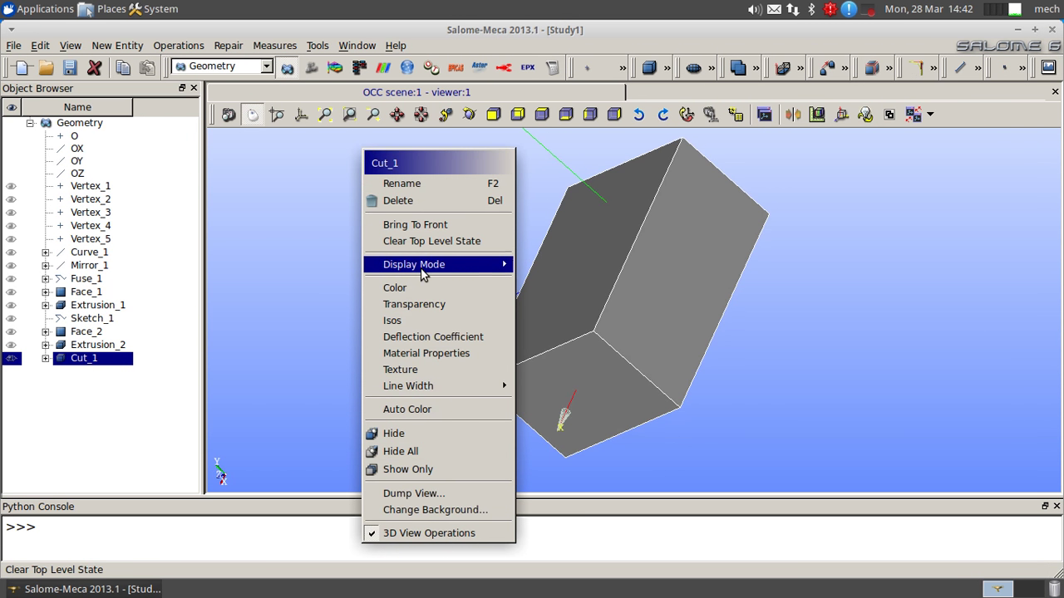
mouse_move(422, 273)
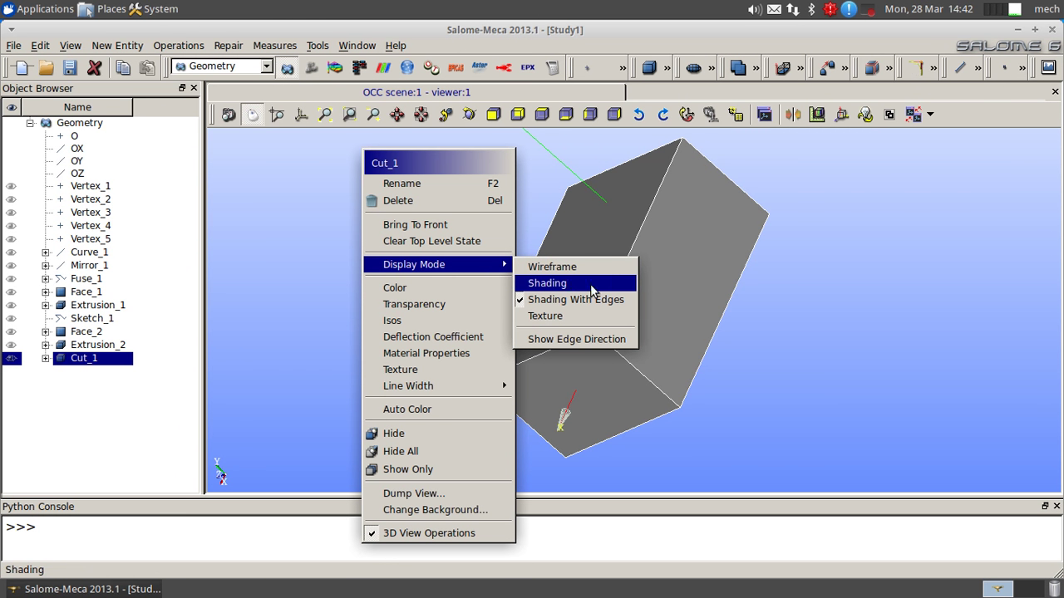
click(558, 267)
drag(385, 249, 592, 226)
Step: Increase the transparency of Cut_1
right_click(377, 220)
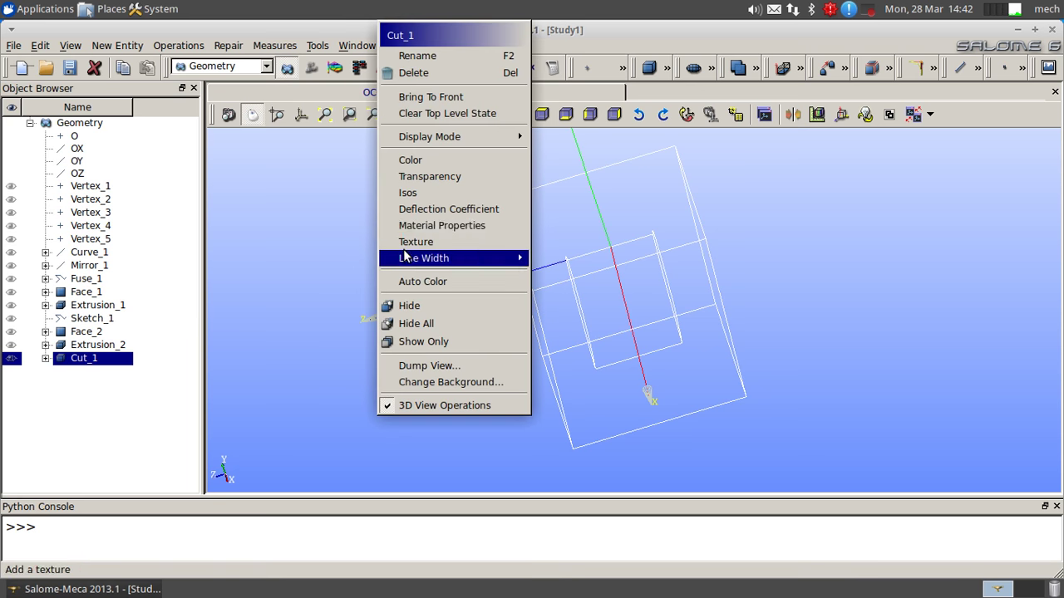
mouse_move(445, 265)
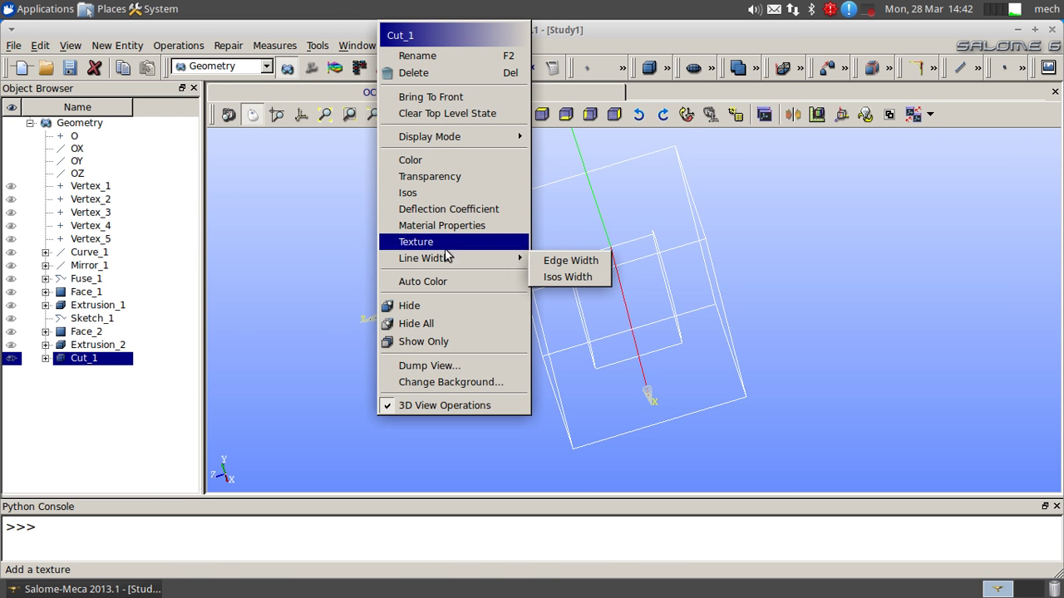
click(441, 175)
drag(420, 296, 537, 297)
click(452, 337)
Step: Set the display mode of Cut_1 to Shading and inspect the airfoil cavity through the transparent box
right_click(379, 221)
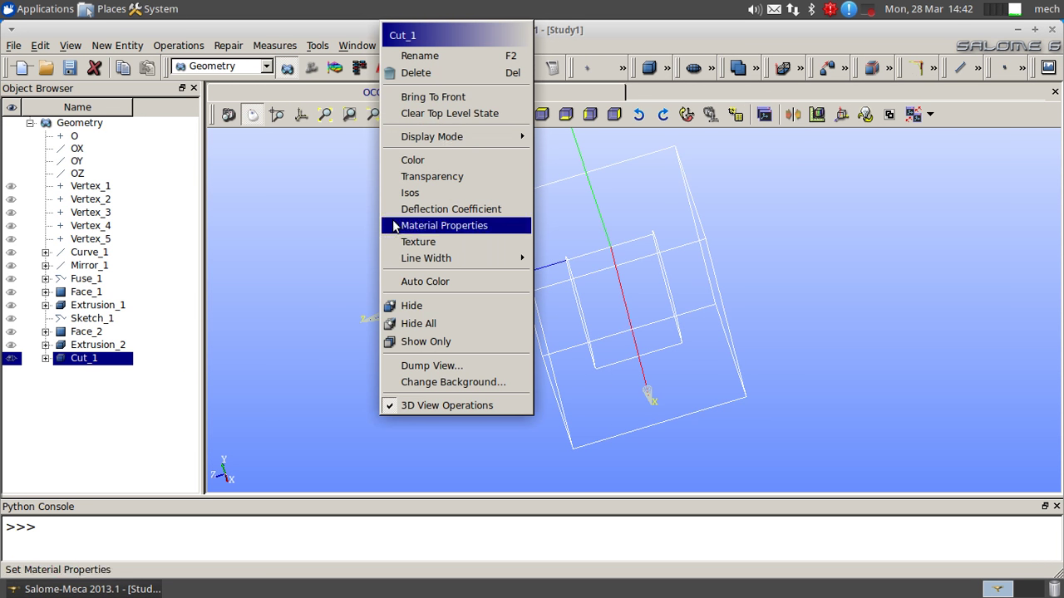
mouse_move(524, 138)
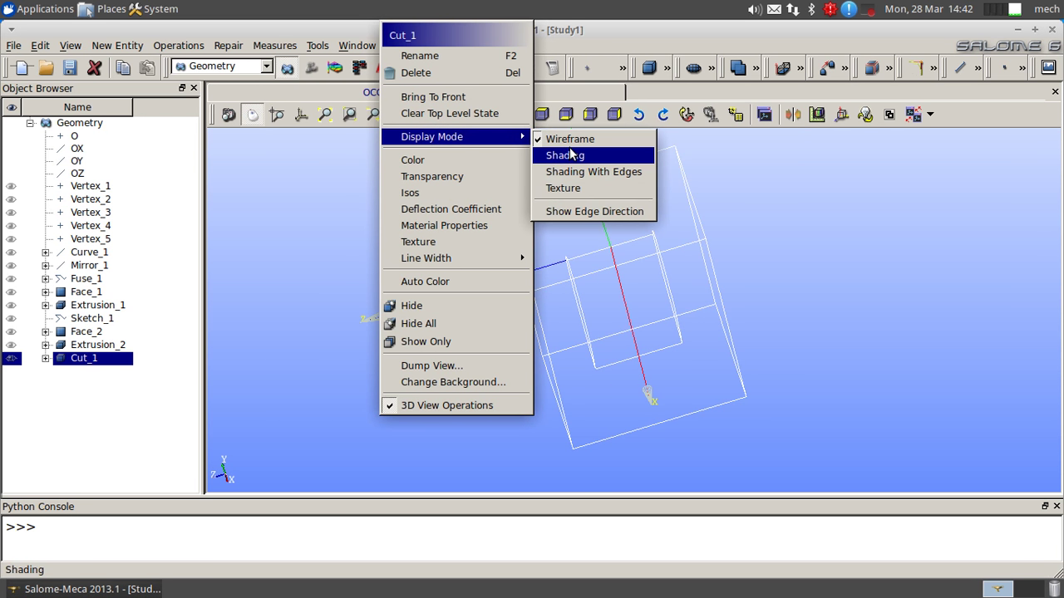
click(577, 156)
mouse_move(794, 308)
mouse_down()
mouse_move(775, 286)
mouse_move(824, 261)
mouse_move(565, 349)
mouse_move(377, 384)
mouse_up()
mouse_move(883, 196)
mouse_down()
mouse_move(379, 190)
mouse_move(676, 344)
mouse_move(440, 299)
mouse_move(423, 353)
mouse_move(397, 218)
mouse_move(686, 459)
mouse_move(700, 374)
mouse_move(425, 314)
mouse_move(552, 341)
mouse_move(540, 339)
mouse_up()
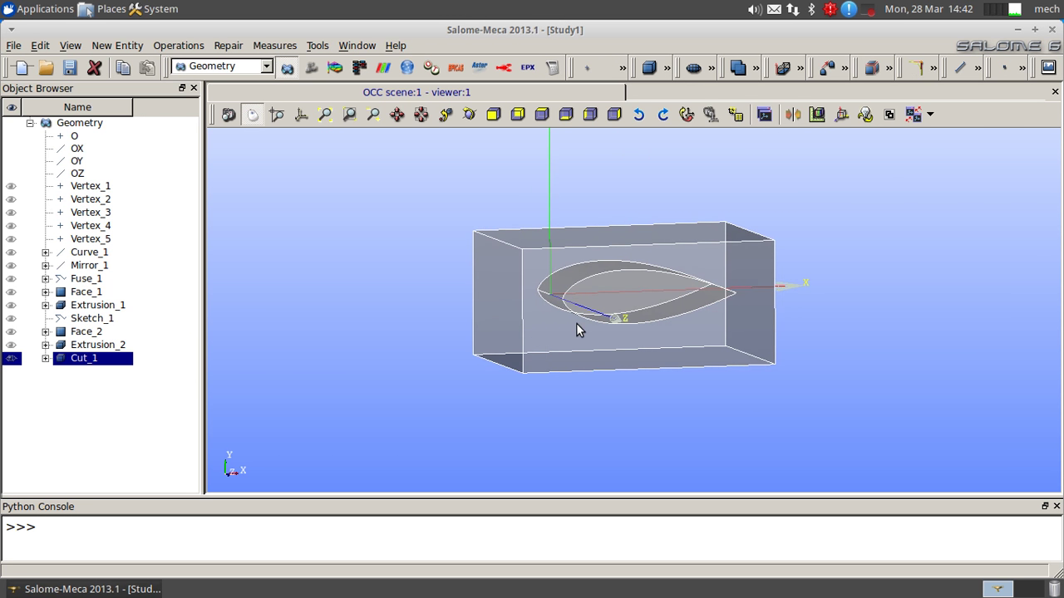
drag(732, 263, 733, 300)
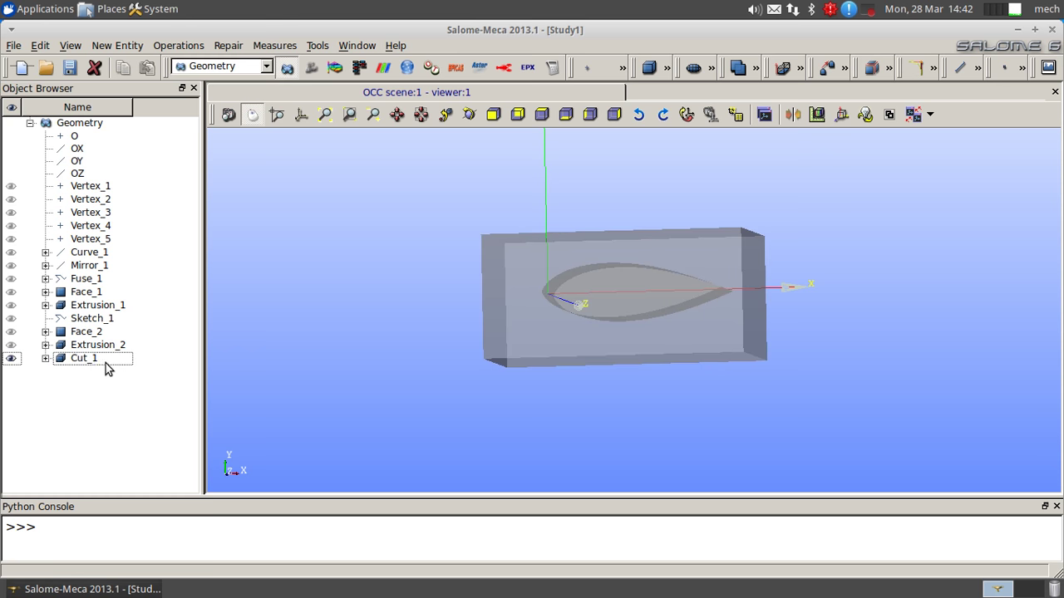
Step: Explode Cut_1 into sub-shapes of type Face
click(117, 46)
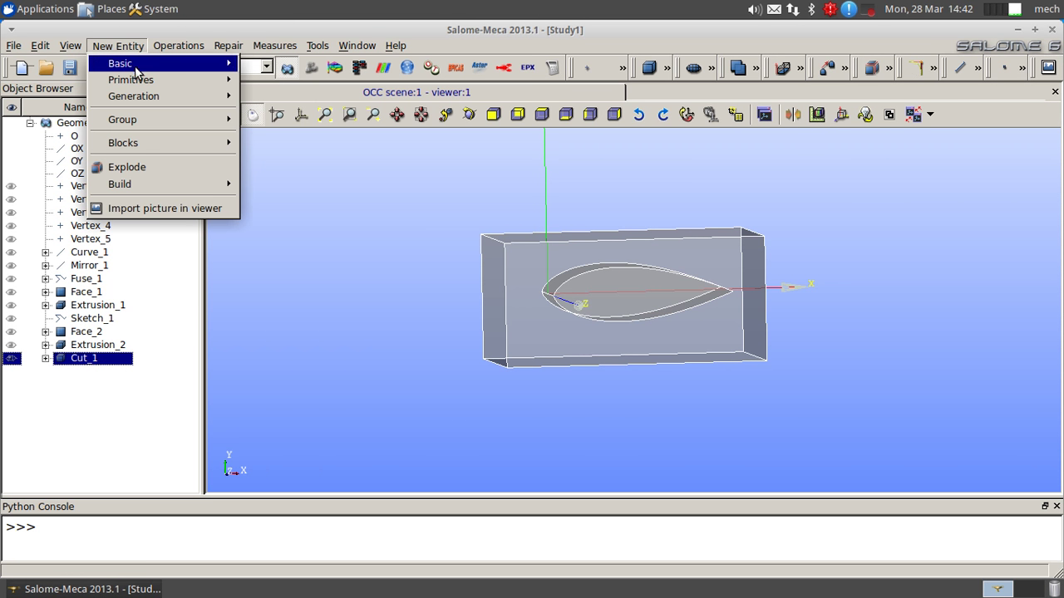
mouse_move(133, 62)
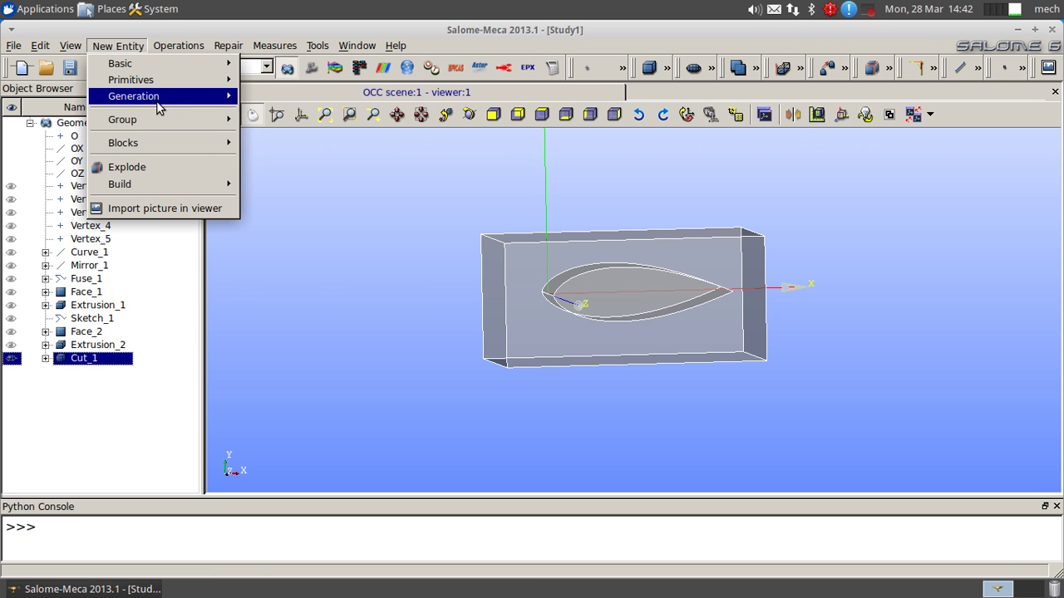
mouse_move(148, 125)
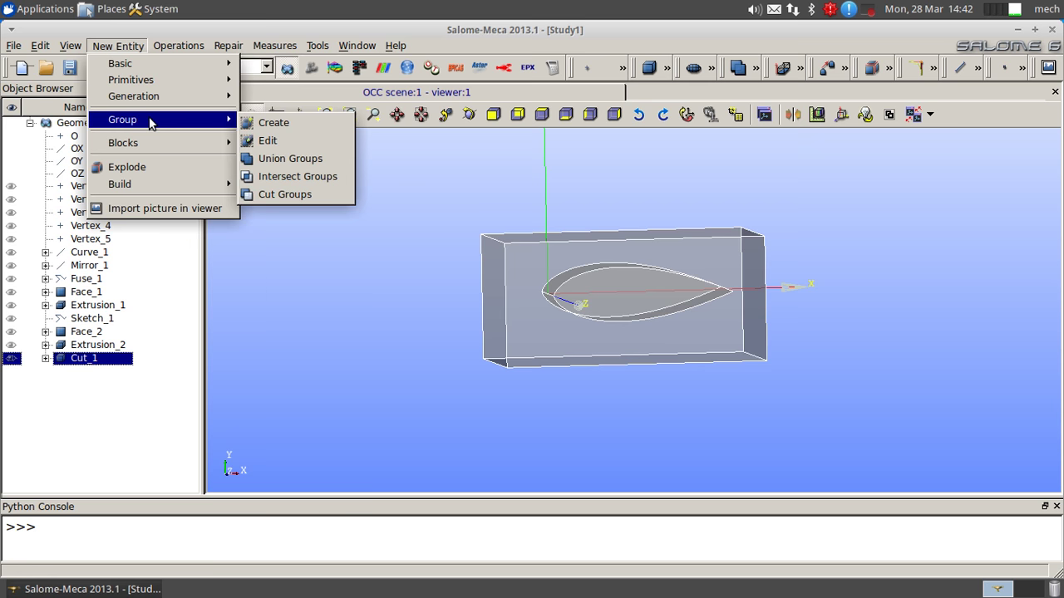
click(126, 166)
click(535, 288)
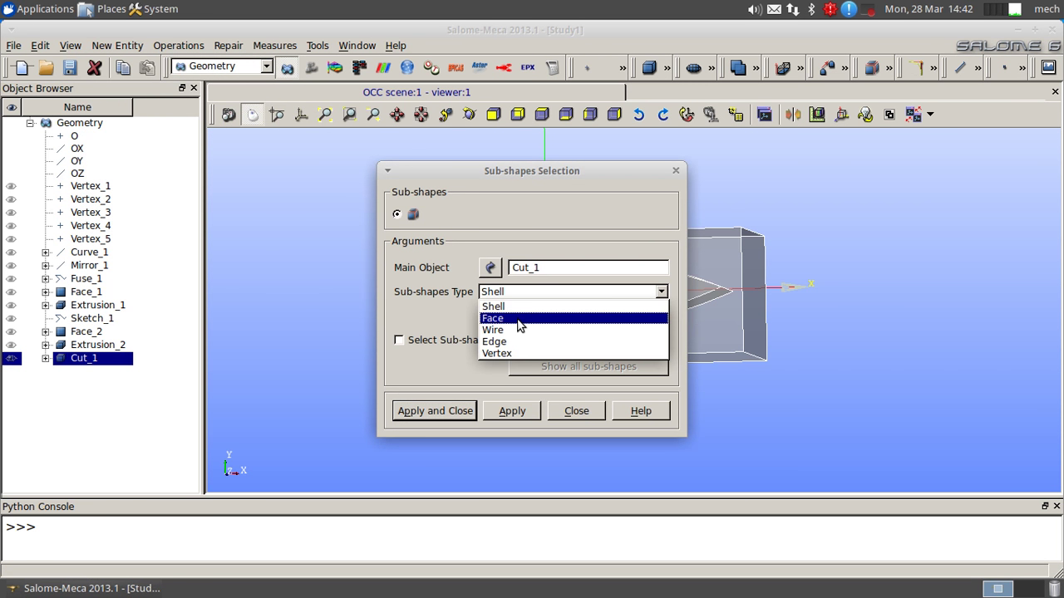
click(532, 320)
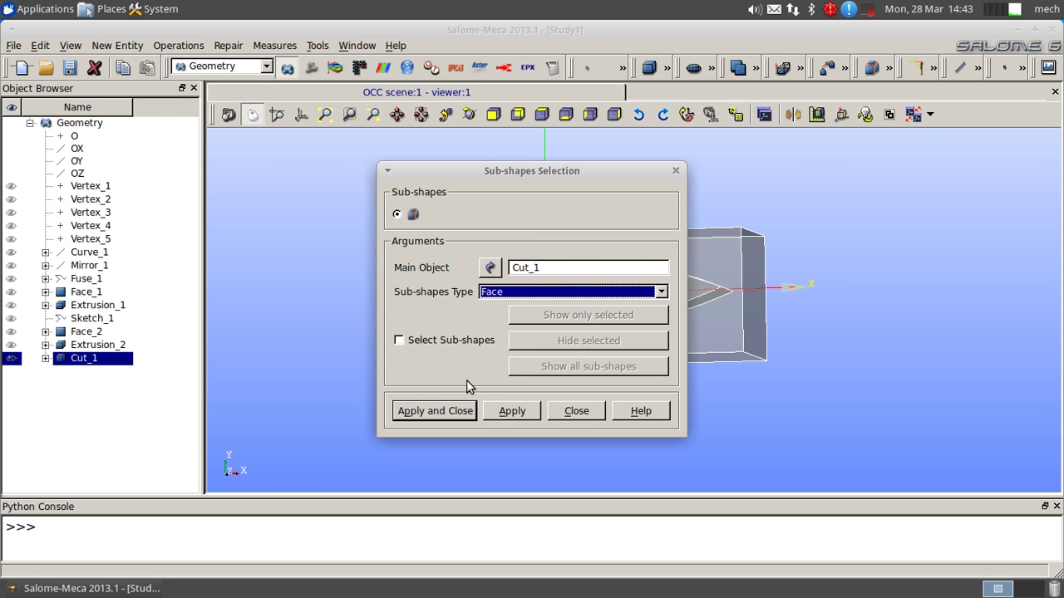
click(458, 411)
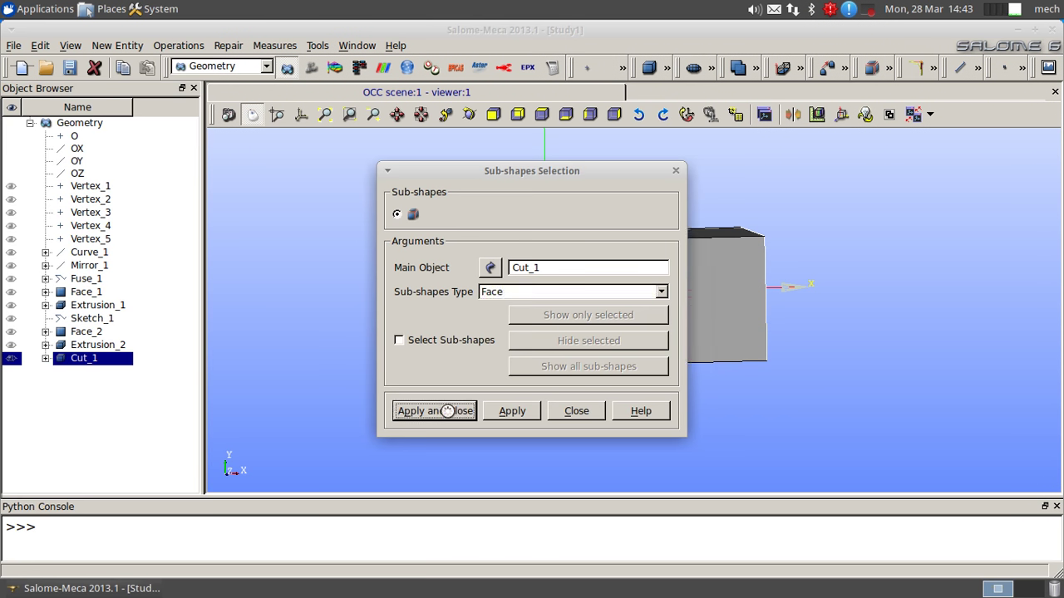
Step: Hide Cut_1 and all its exploded faces, Face_3 to Face_12, in the viewer
click(91, 360)
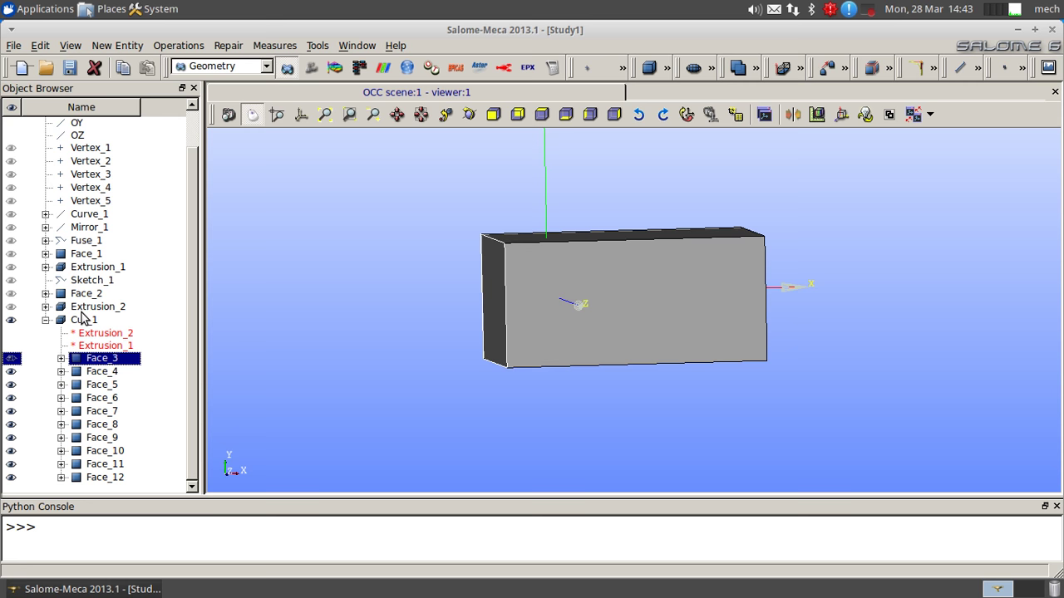
click(15, 323)
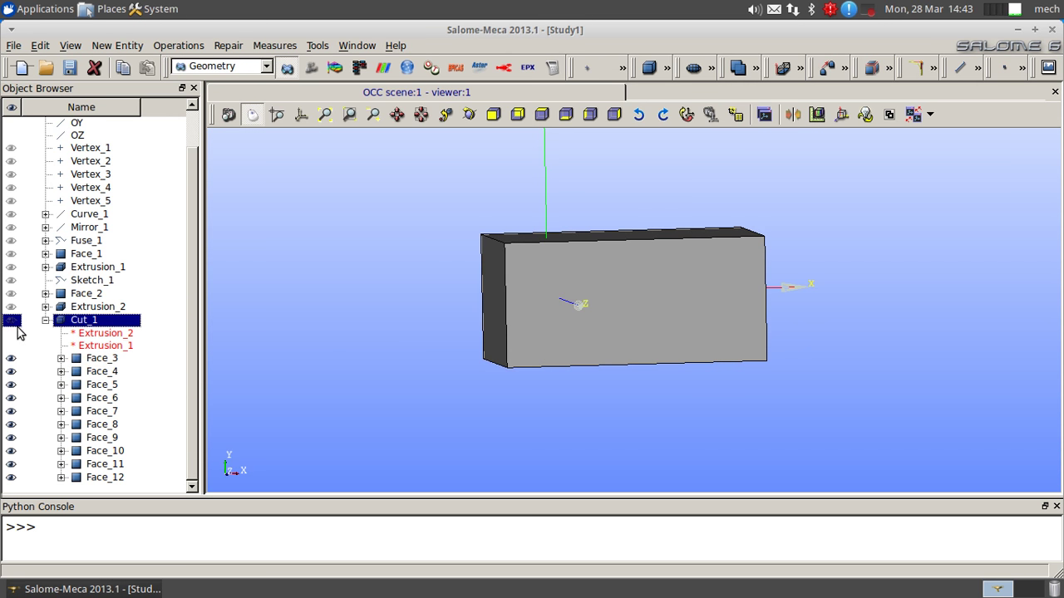
click(89, 362)
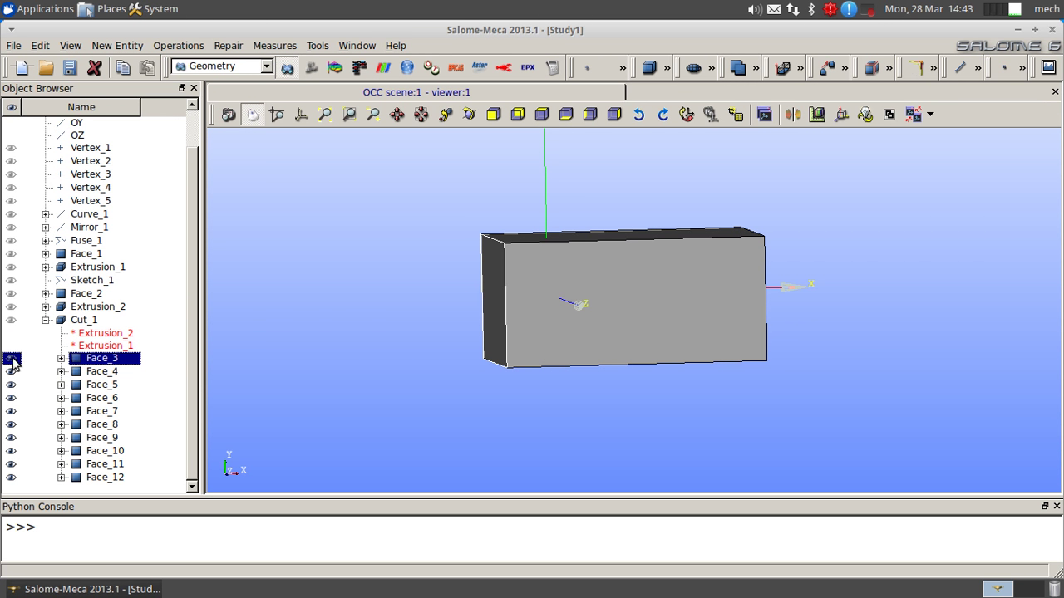
key(shift+End)
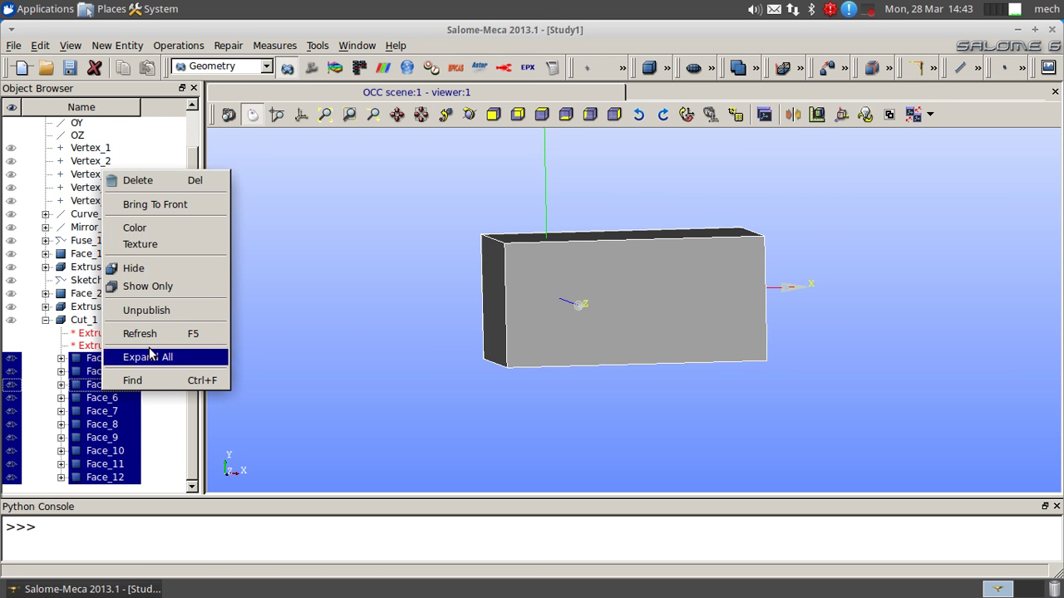
click(160, 273)
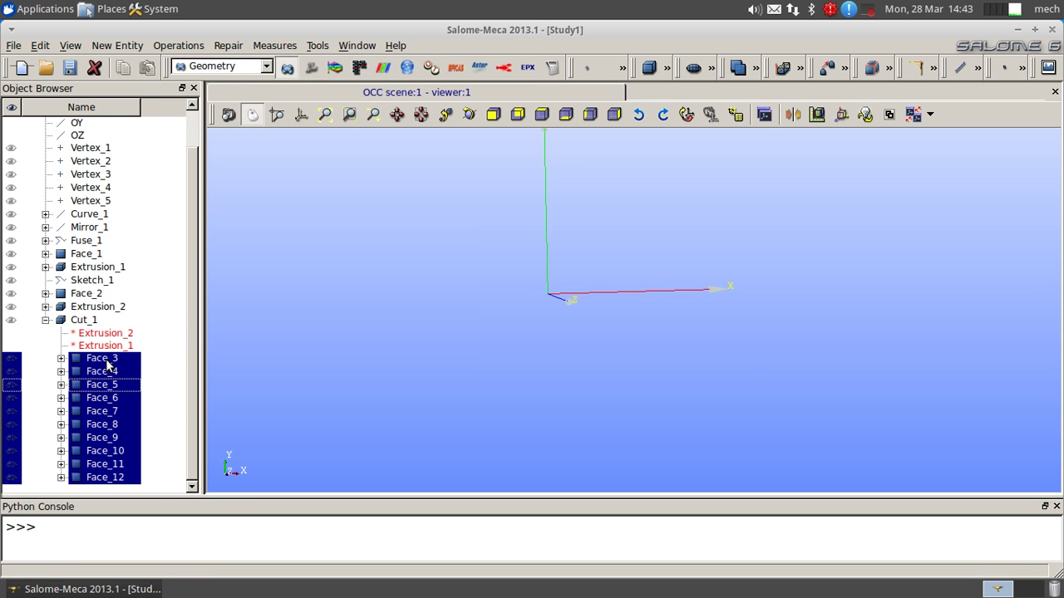
Step: Show Face_3 on its own in the viewer and rename it inlet
click(101, 358)
click(12, 358)
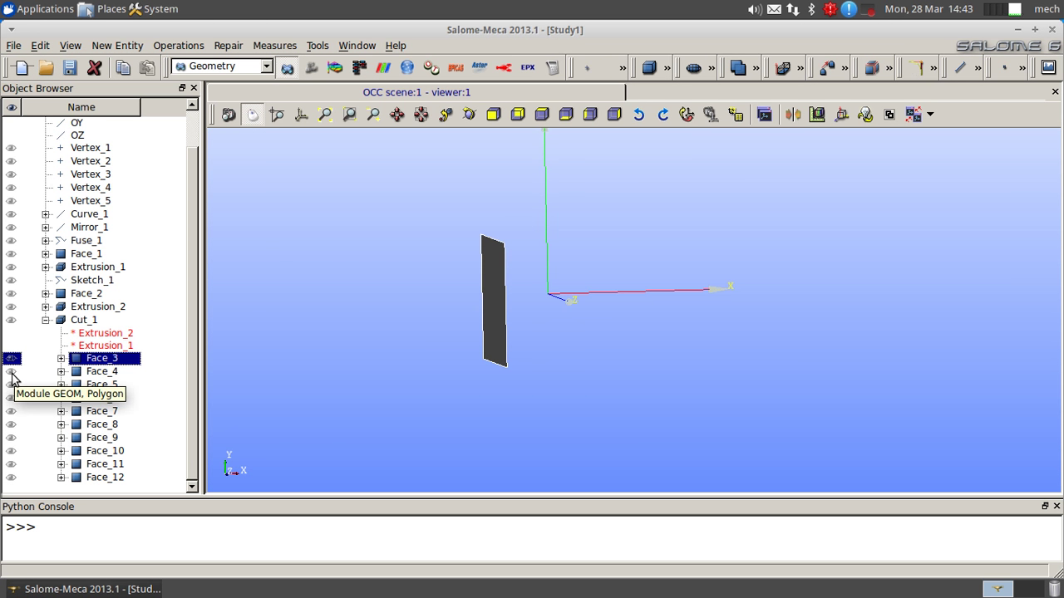
click(122, 359)
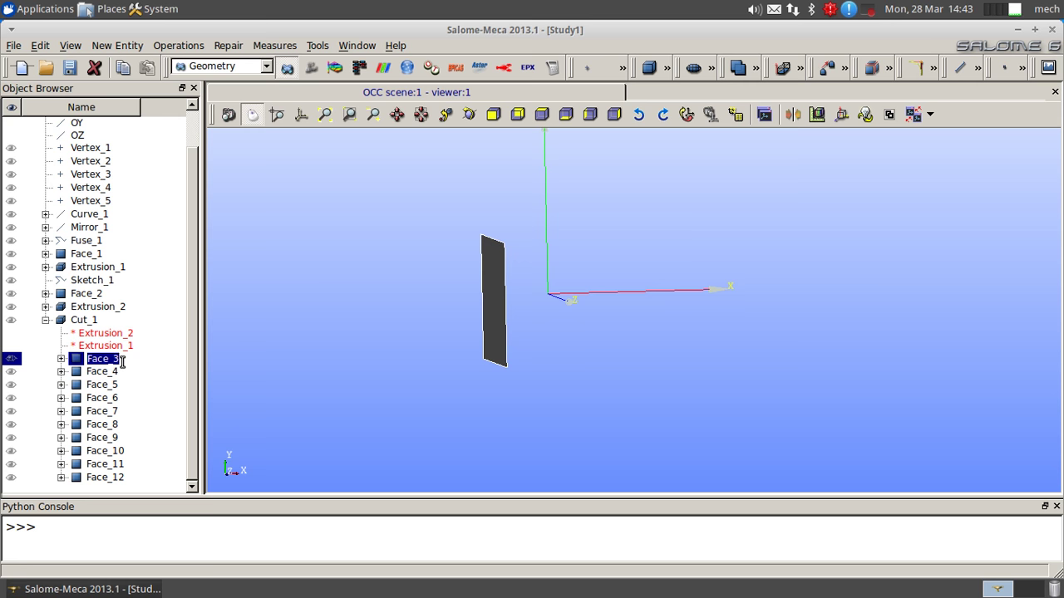
text(inlet)
click(109, 375)
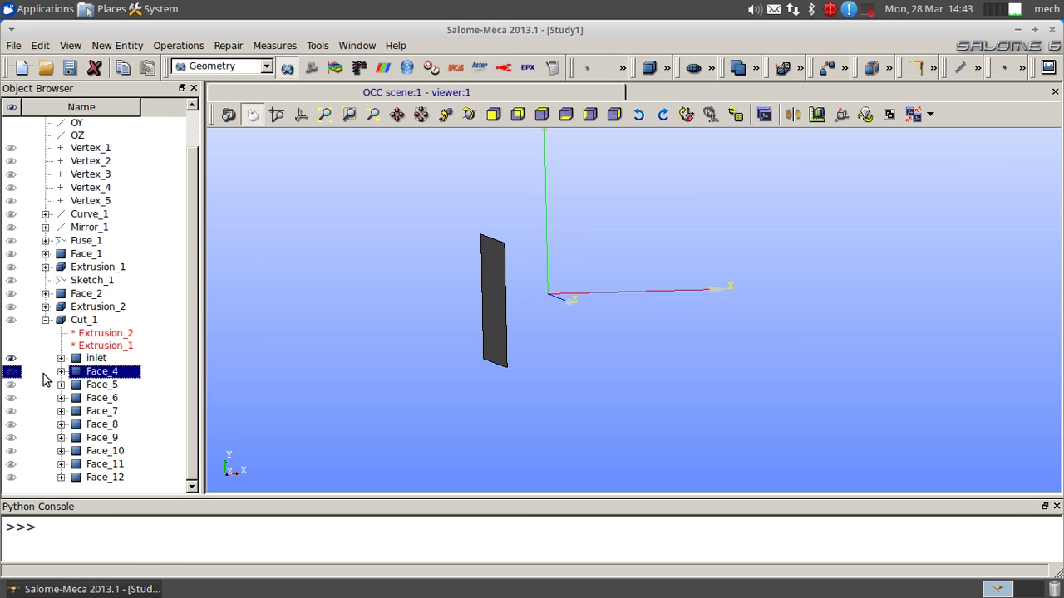
click(12, 372)
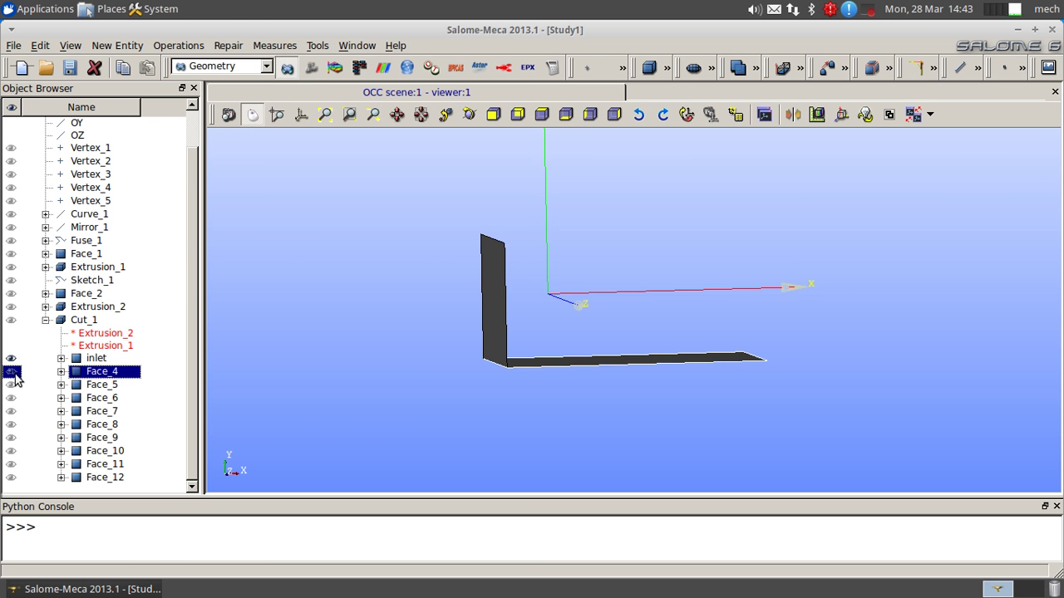
click(118, 376)
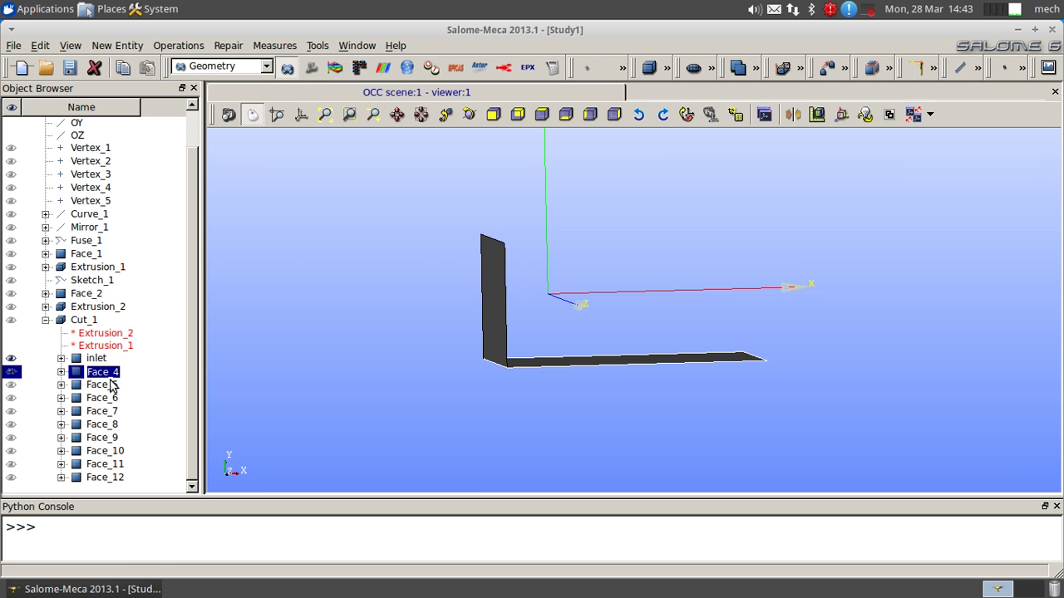
click(109, 382)
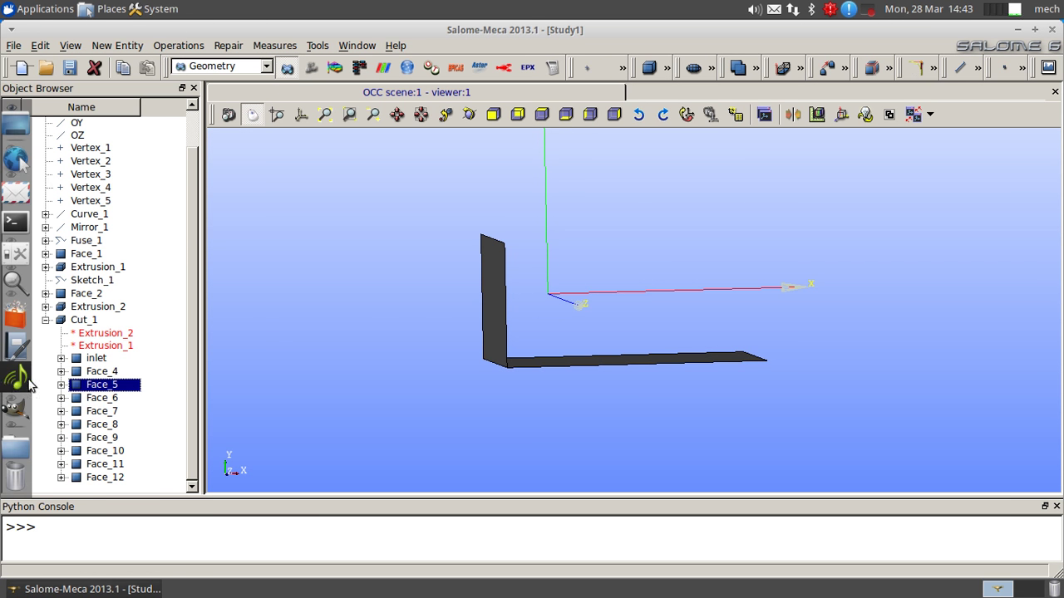
click(12, 372)
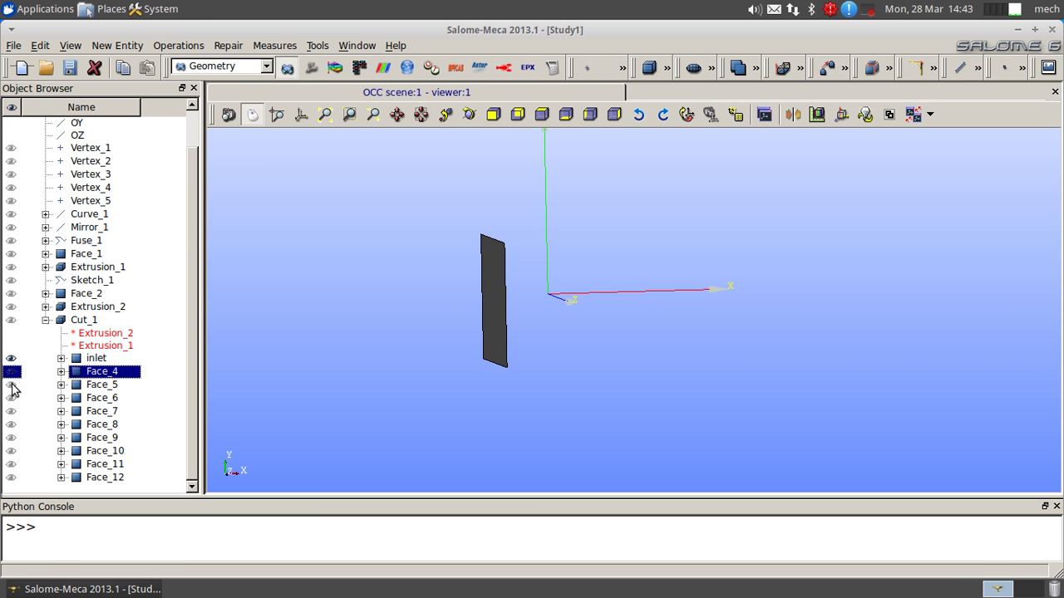
Step: Show Face_5 through Face_10 of Cut_1 one after another to identify each face's position
click(11, 385)
click(11, 398)
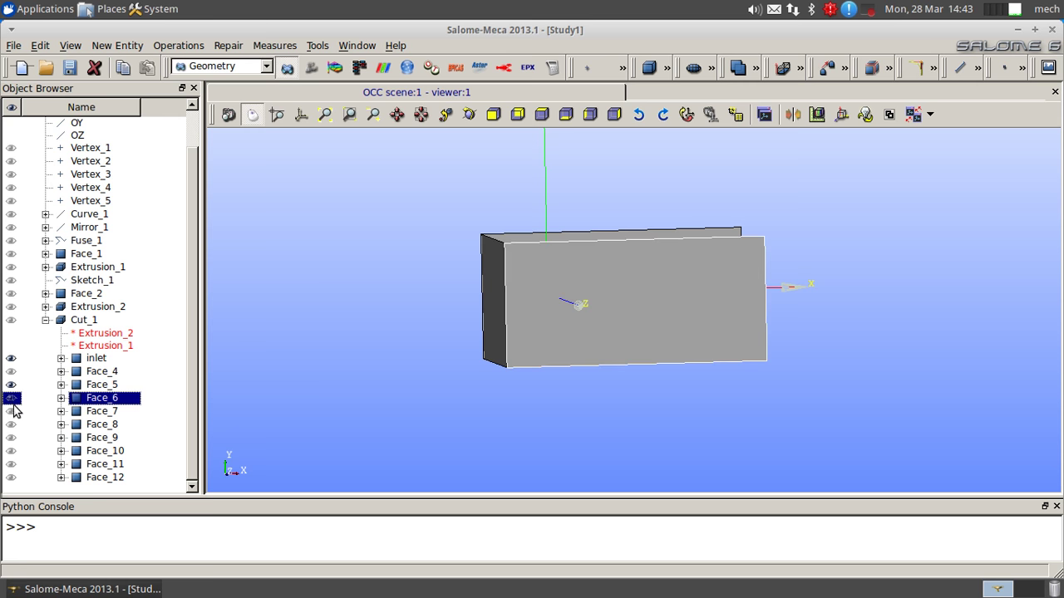
click(11, 411)
ctrl+right_drag(606, 316, 779, 404)
mouse_move(15, 413)
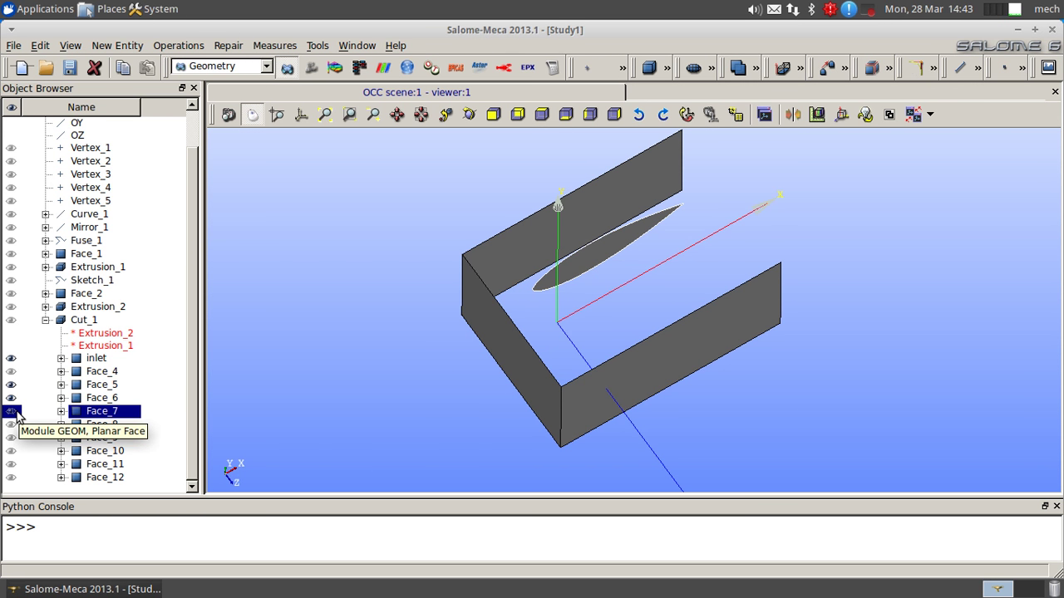
click(15, 413)
click(15, 412)
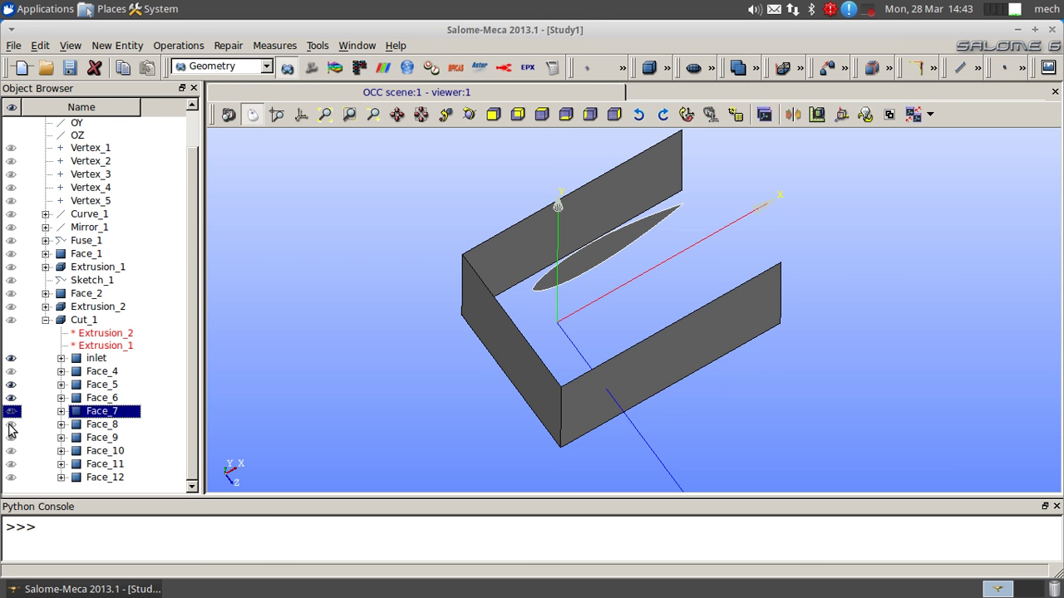
click(12, 424)
click(11, 438)
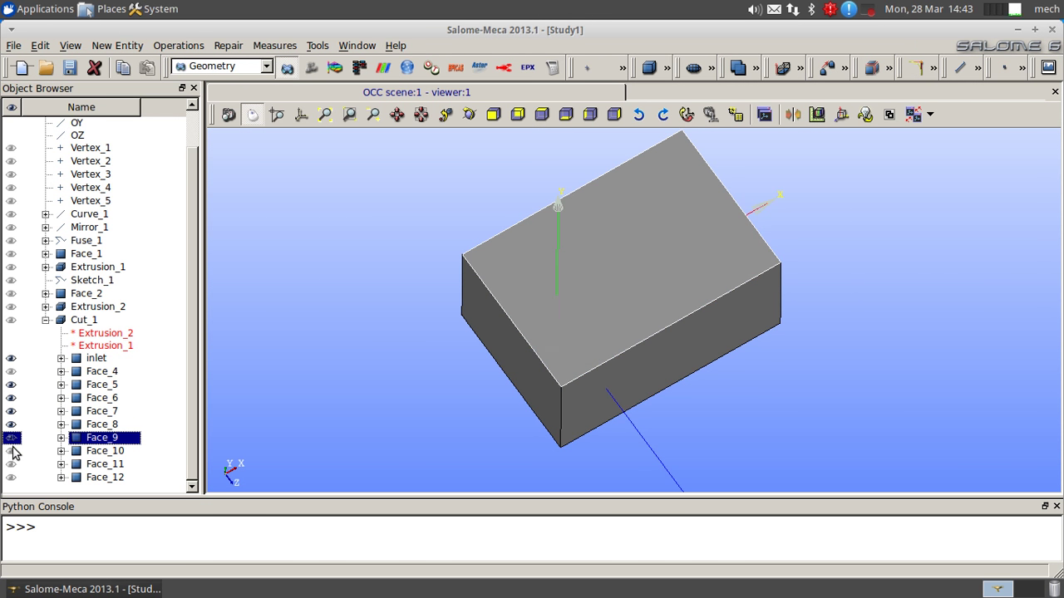
ctrl+right_drag(750, 301, 428, 373)
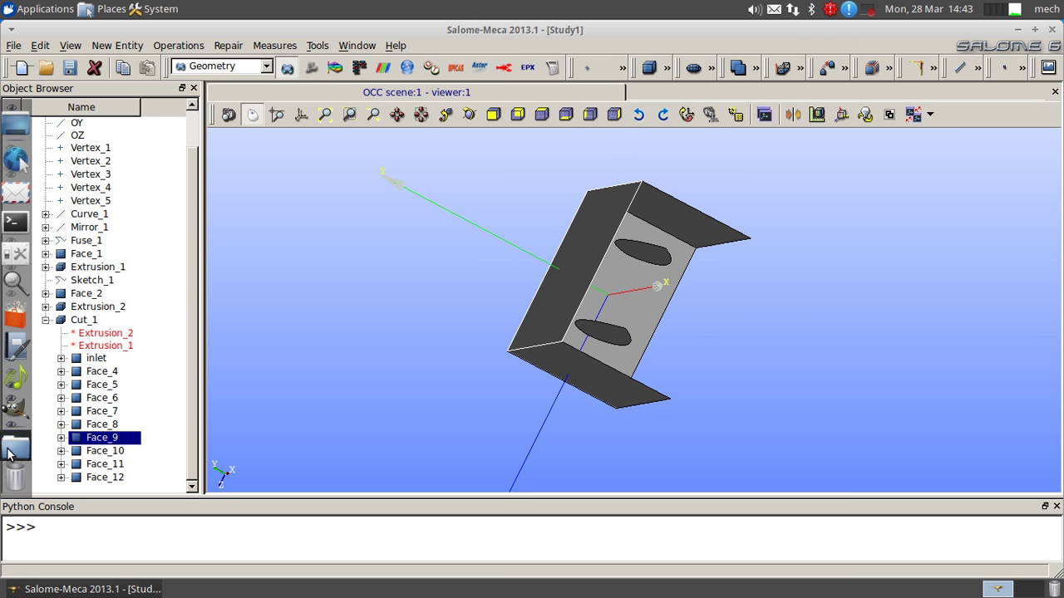
click(11, 452)
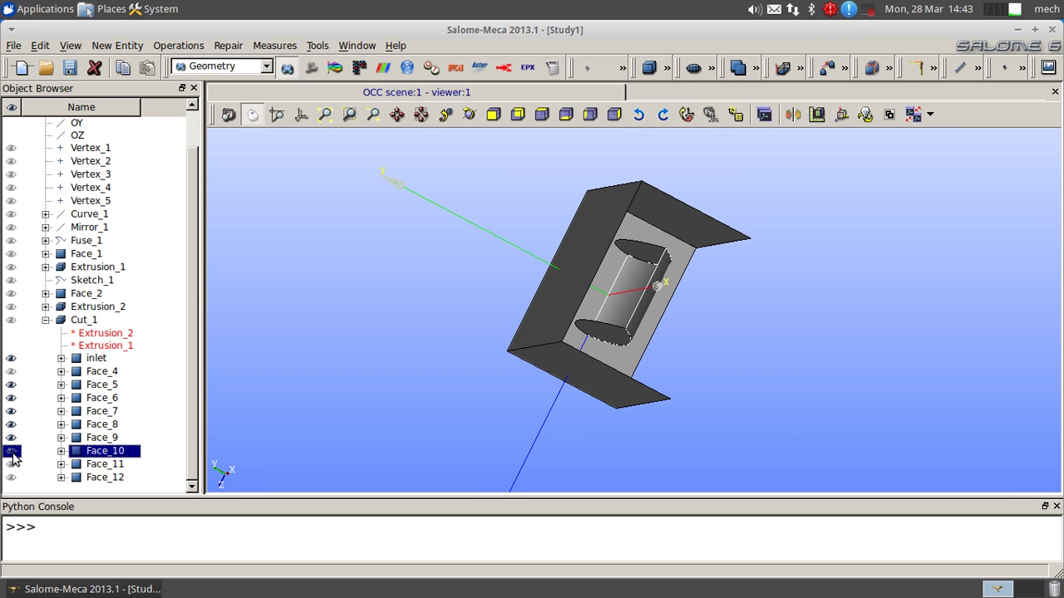
Step: Show Face_11 and Face_12 of Cut_1 to identify their positions, and rename Face_12 outlet
ctrl+right_drag(729, 390, 777, 367)
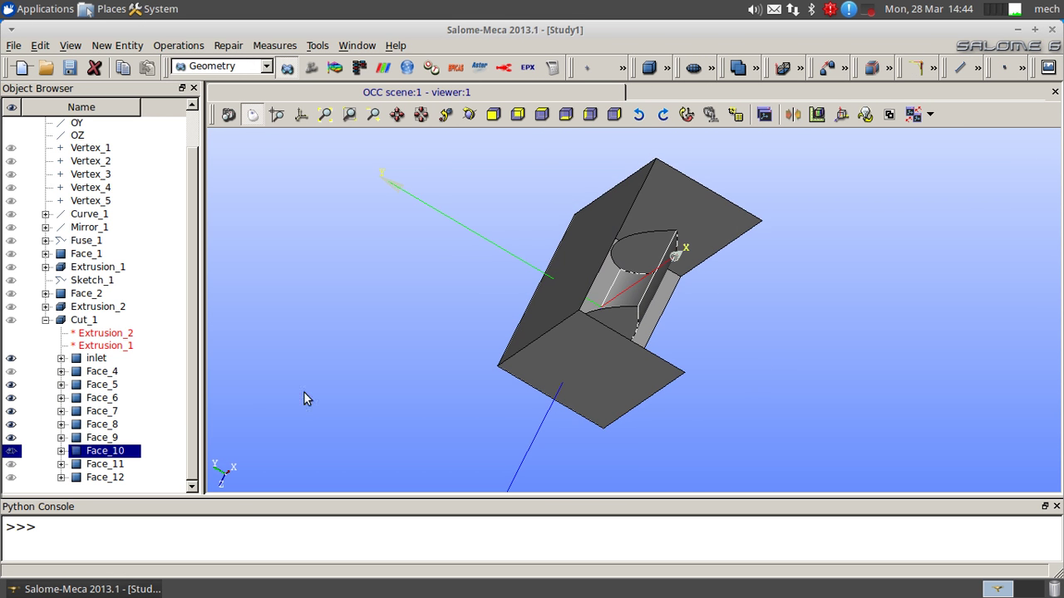
click(12, 464)
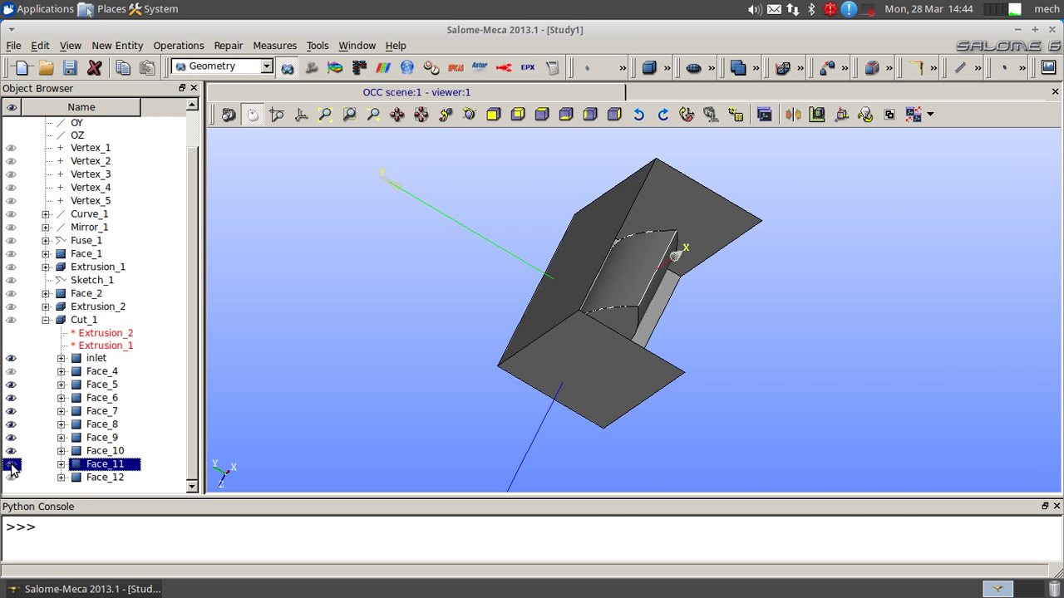
click(11, 478)
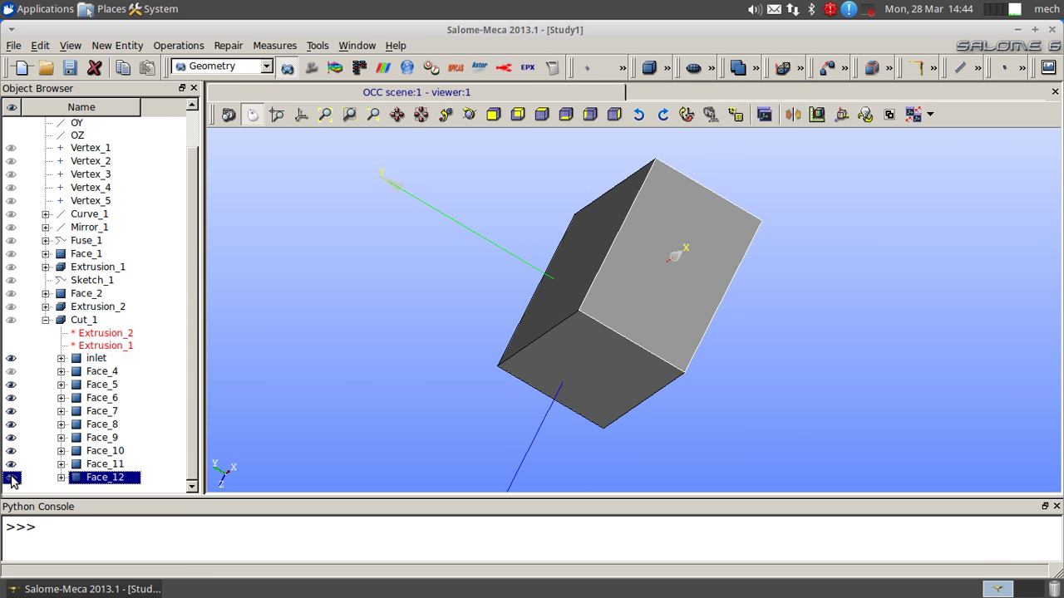
click(12, 479)
click(130, 479)
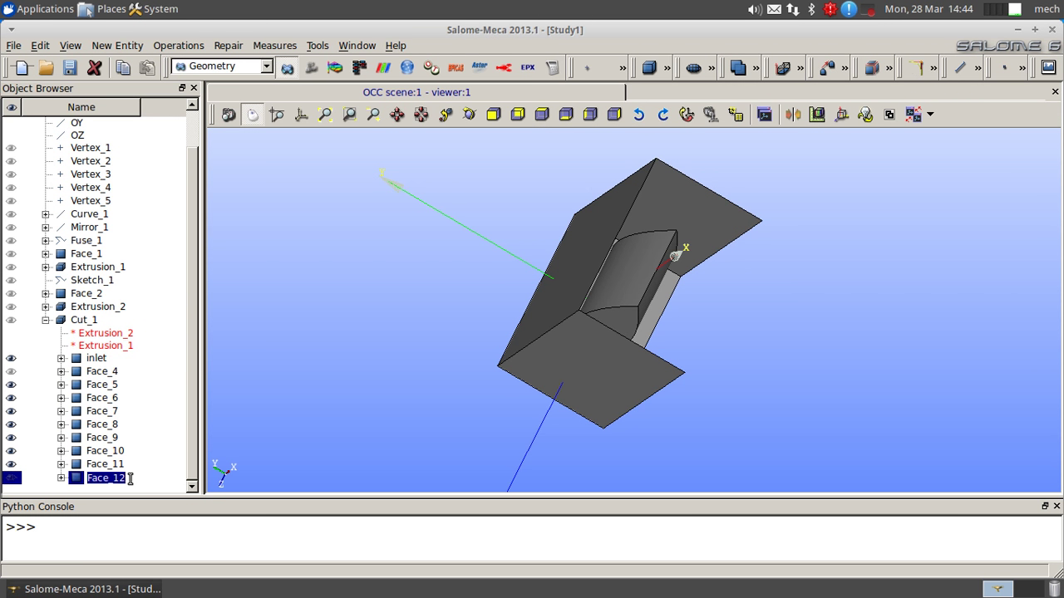
text(outlet)
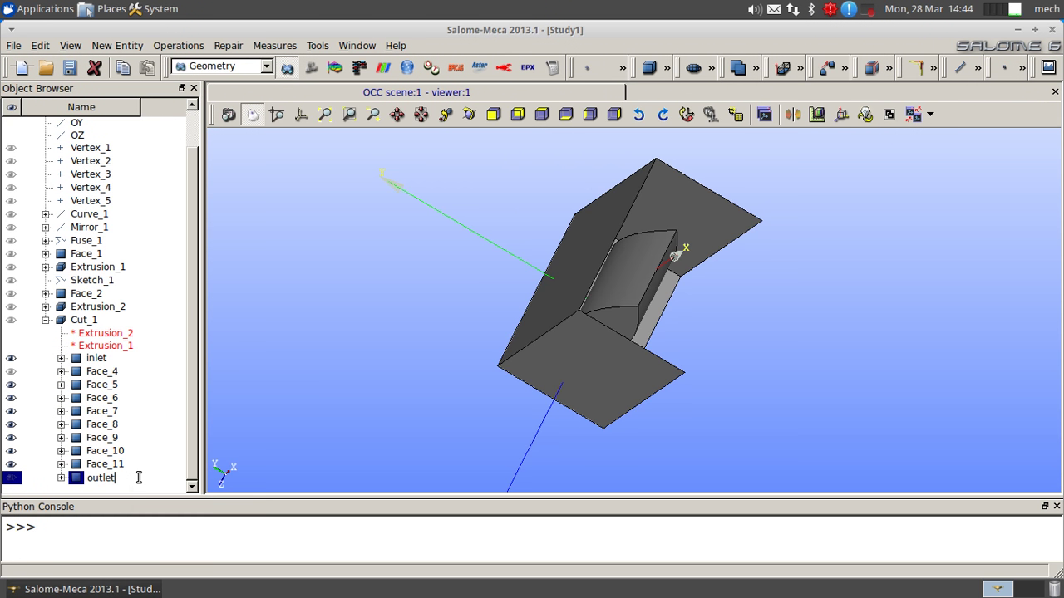
click(181, 463)
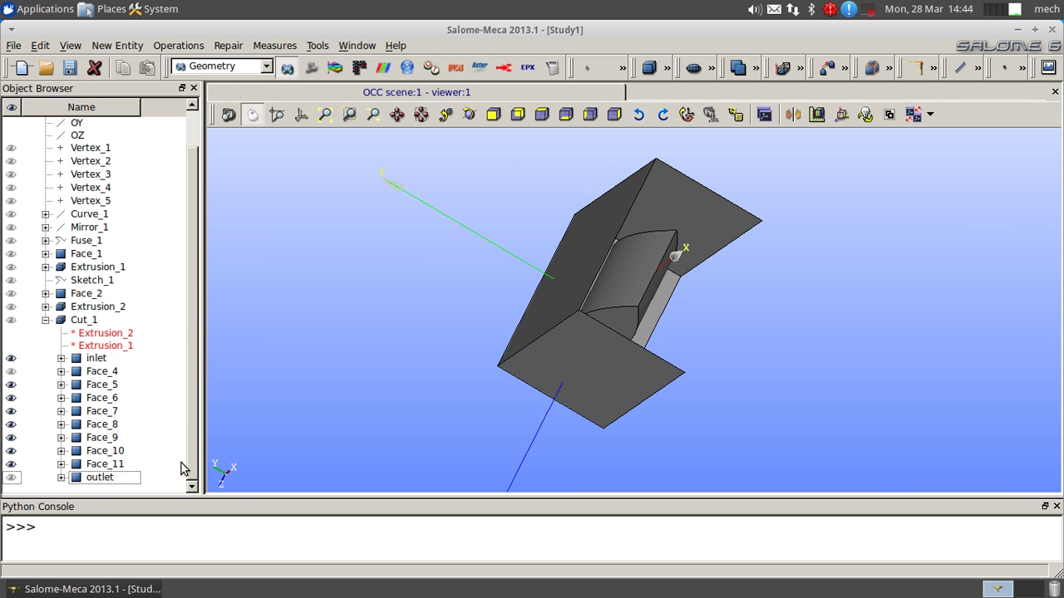
Step: Display the outlet face and the Cut_1 solid in the viewer
click(12, 479)
click(13, 322)
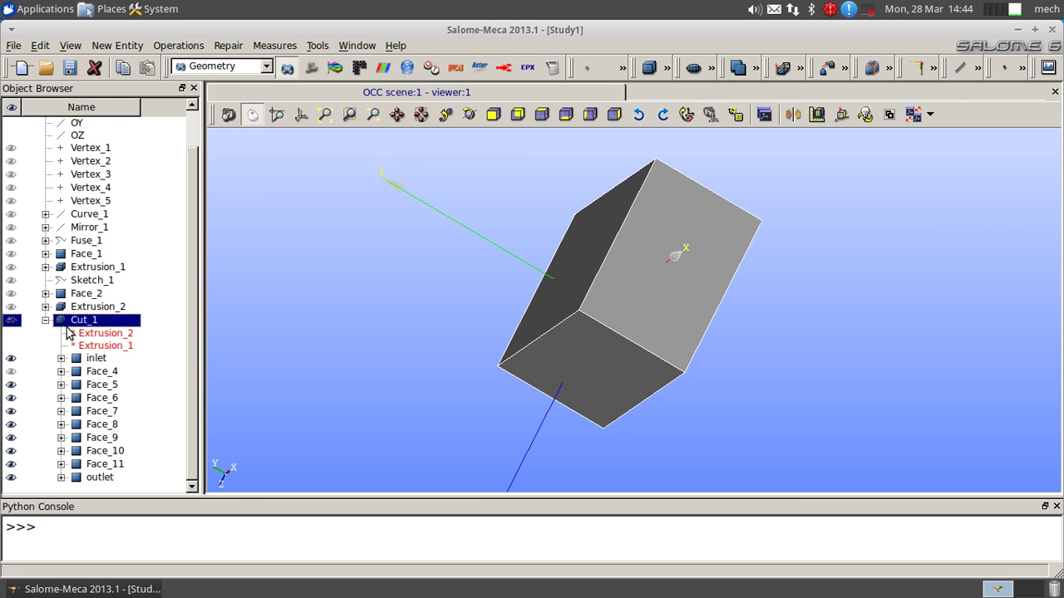
click(177, 347)
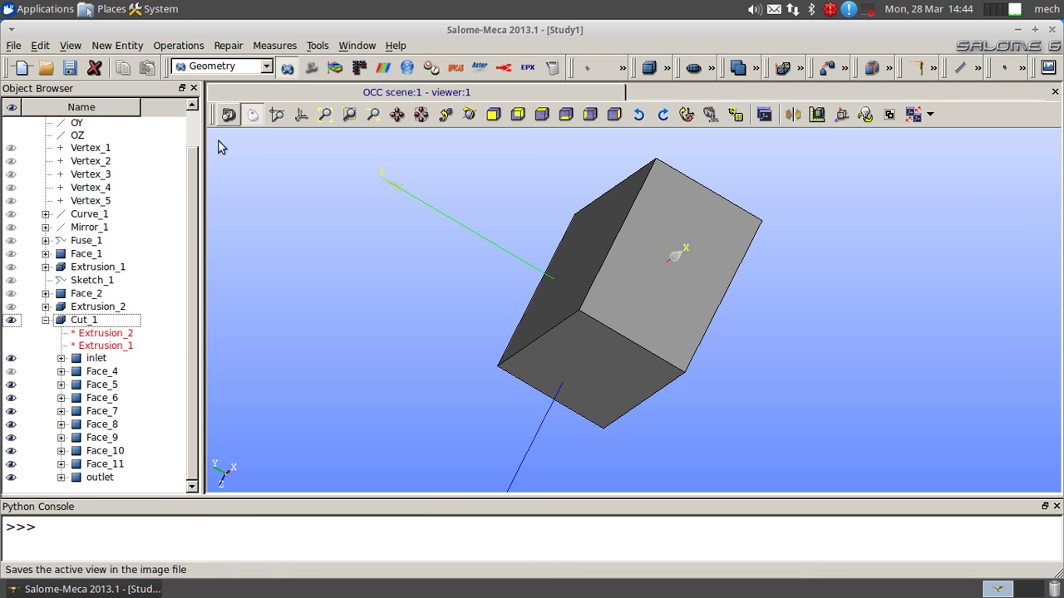
Step: Start a new group of face type named inlet with Cut_1 as its main shape
click(118, 46)
mouse_move(133, 83)
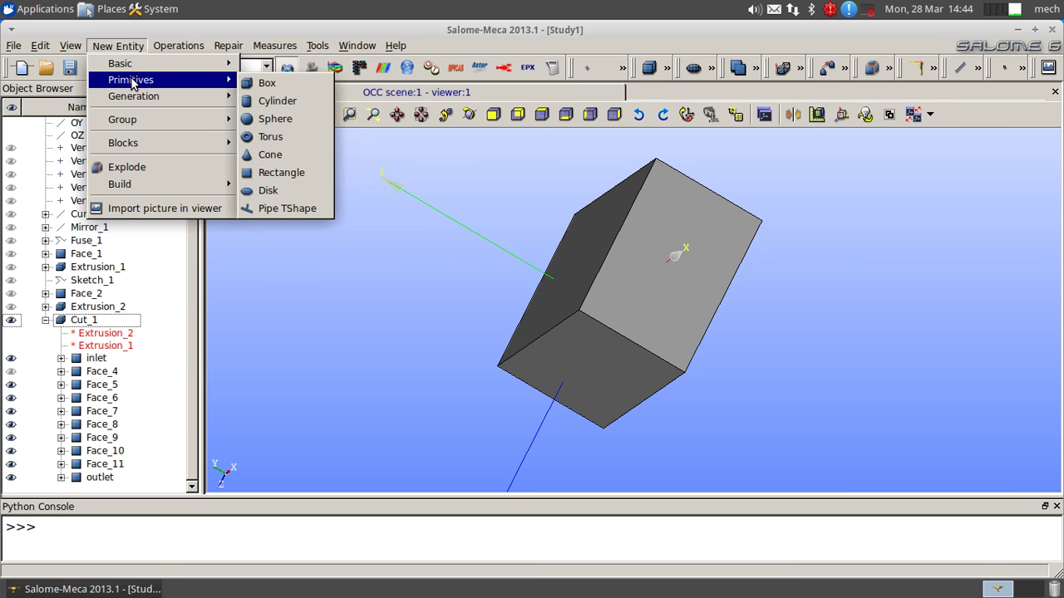
mouse_move(133, 119)
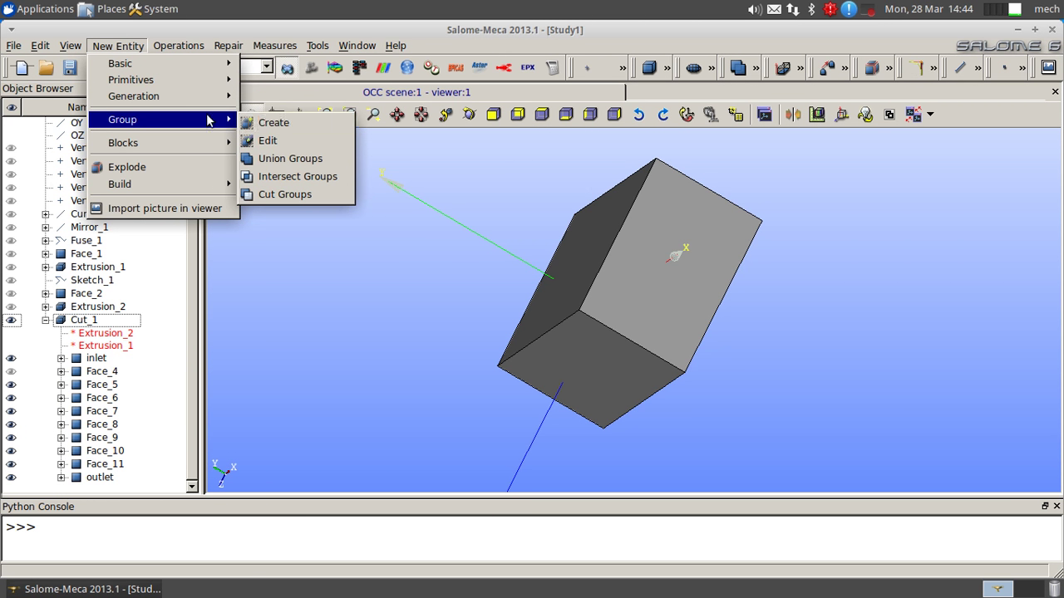
click(280, 117)
click(539, 142)
double_click(454, 192)
text(inlet)
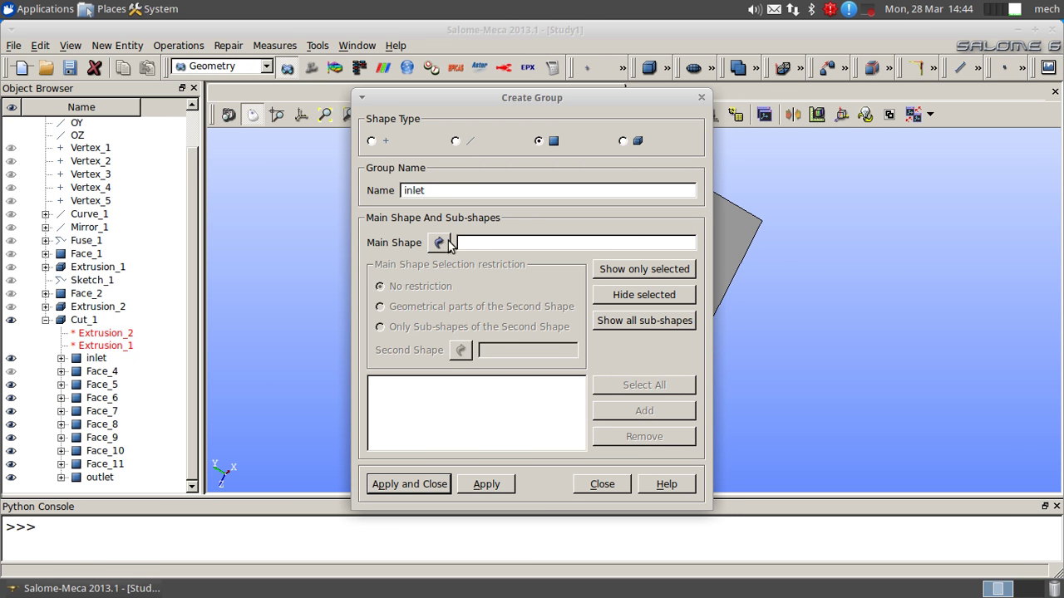
click(449, 242)
click(84, 321)
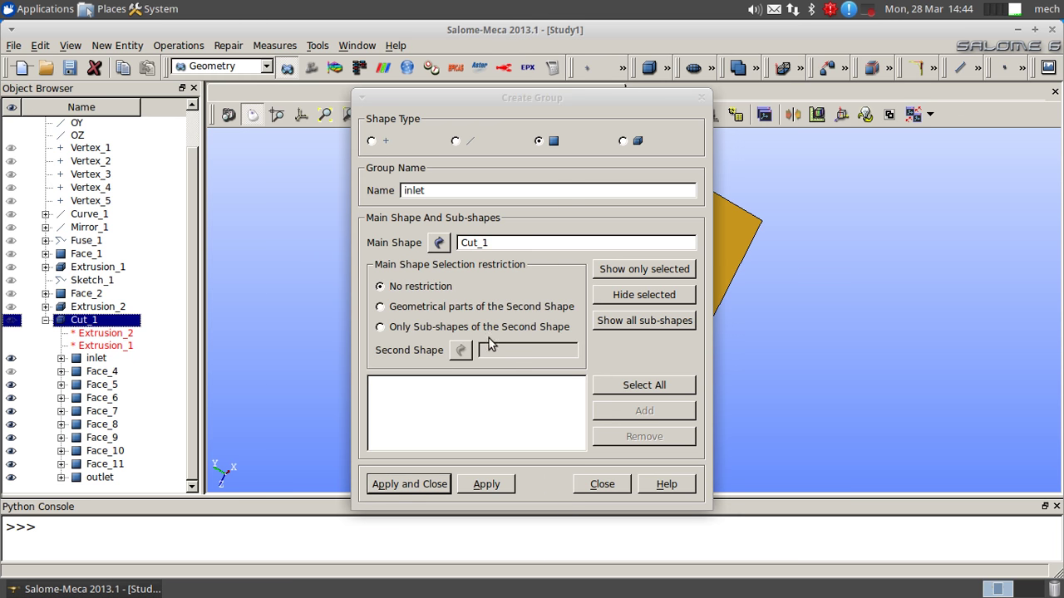
Step: Add the inlet face of Cut_1 to the inlet group and create the group, keeping group creation open
click(679, 323)
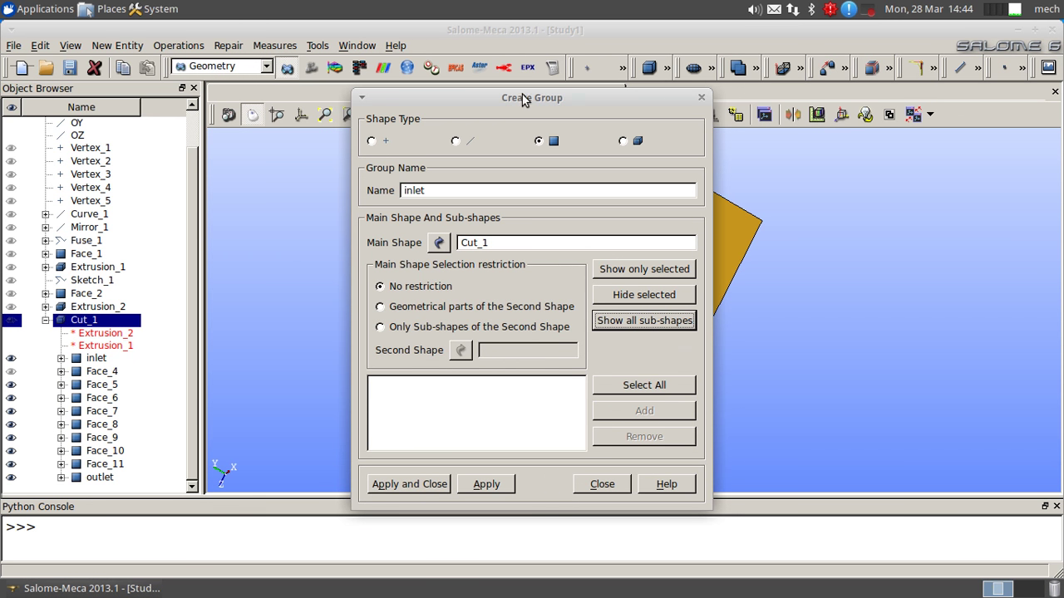
drag(522, 94, 352, 75)
ctrl+right_drag(715, 207, 602, 304)
click(93, 359)
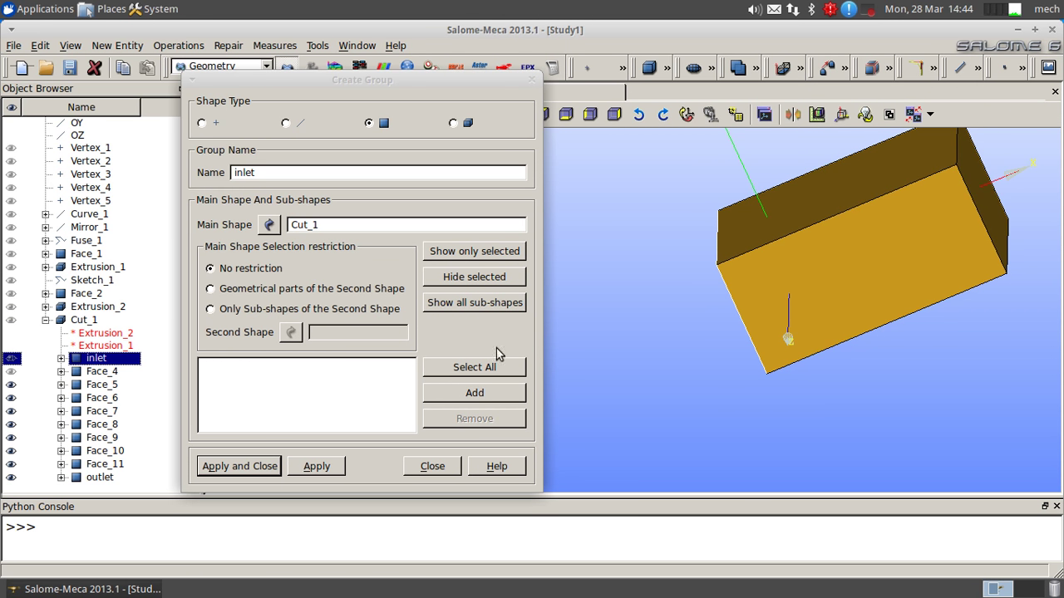
click(489, 395)
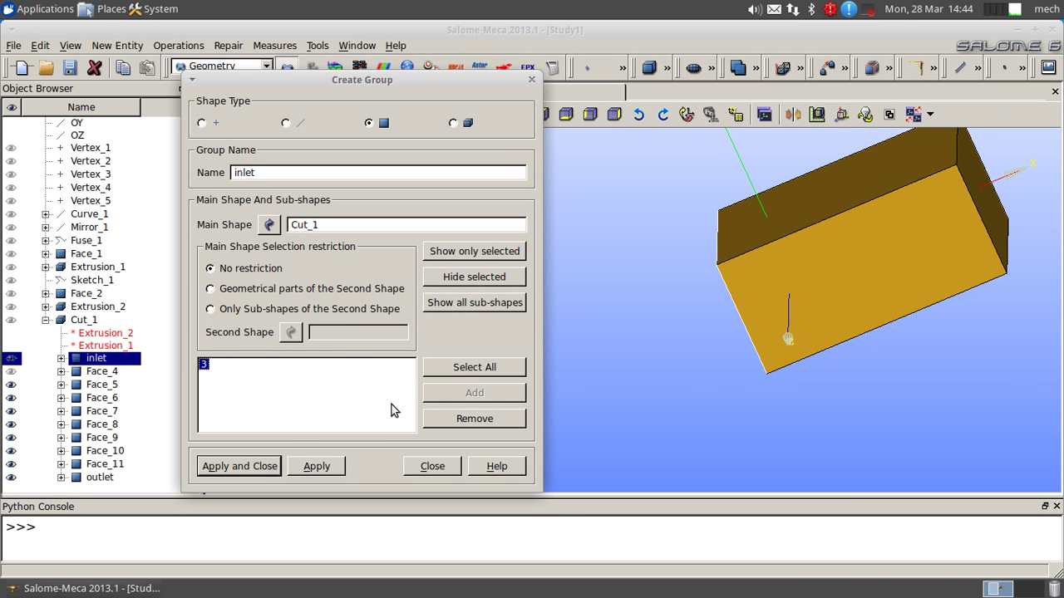
click(313, 466)
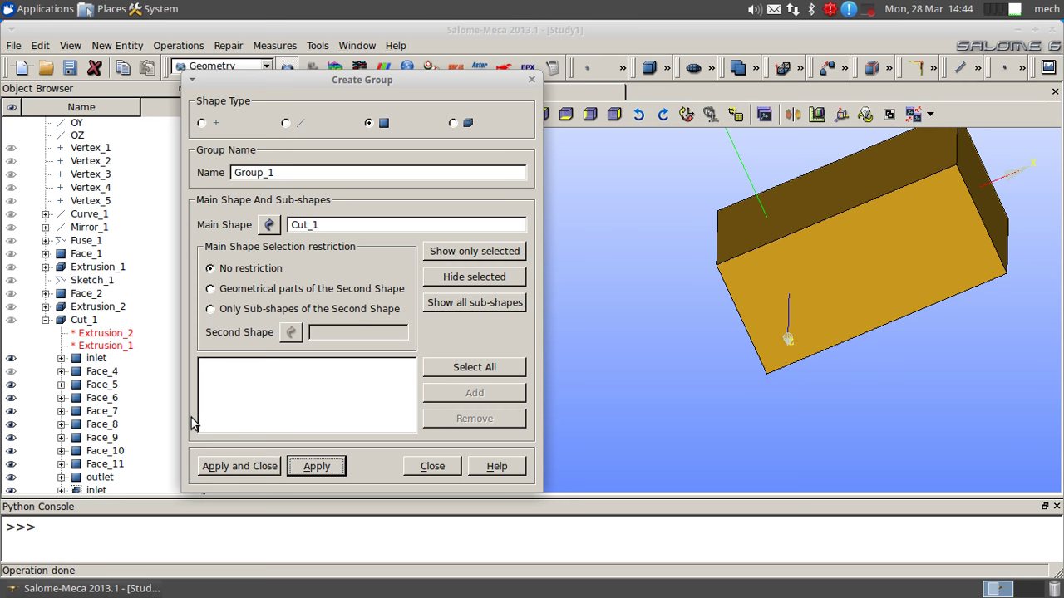
Step: Create a face group named outlet on Cut_1 containing the outlet face
double_click(293, 172)
text(outlet)
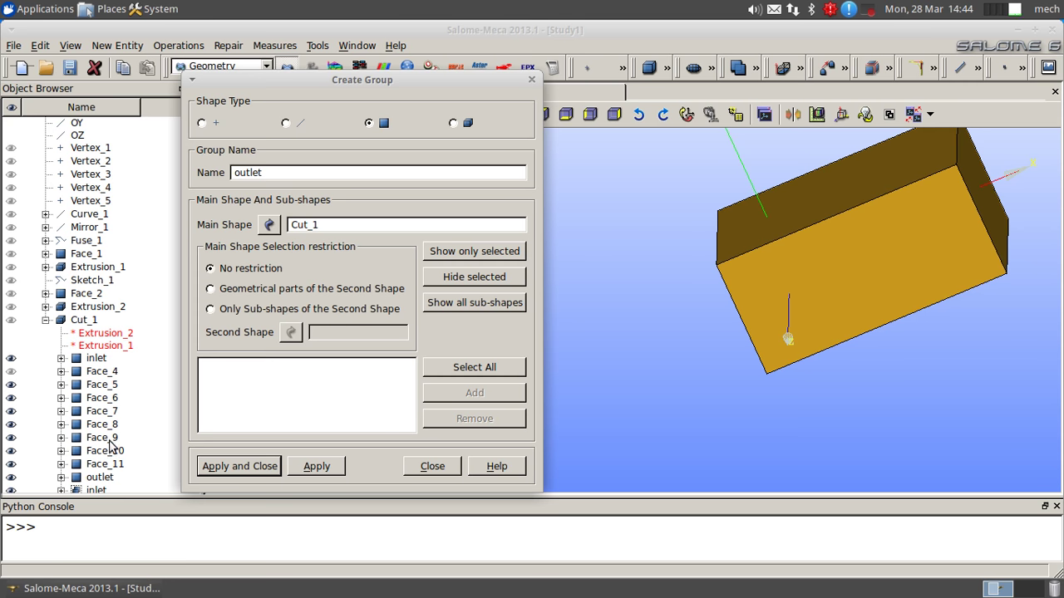
click(121, 477)
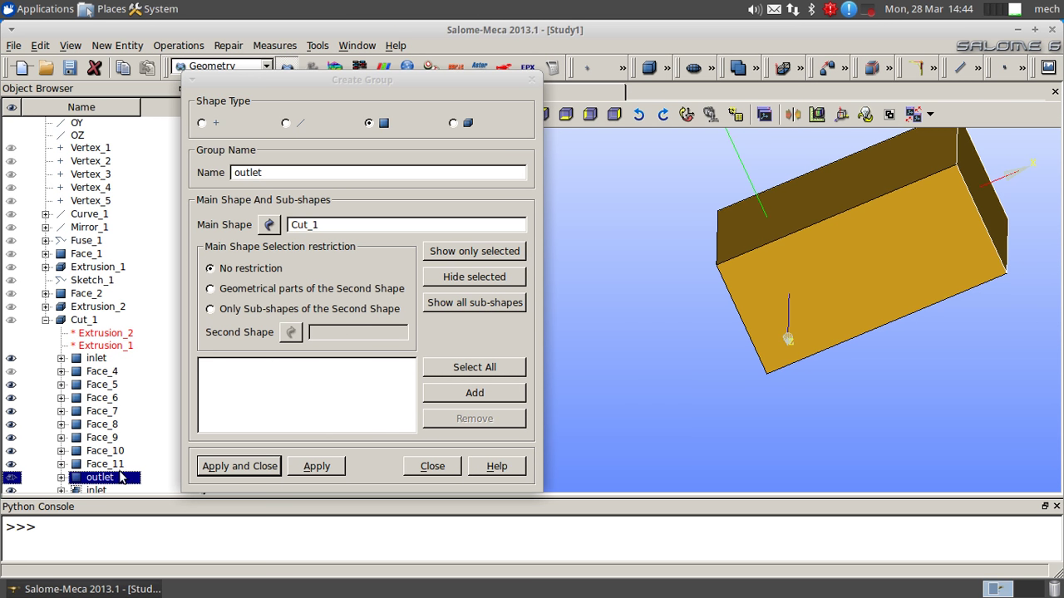
click(507, 394)
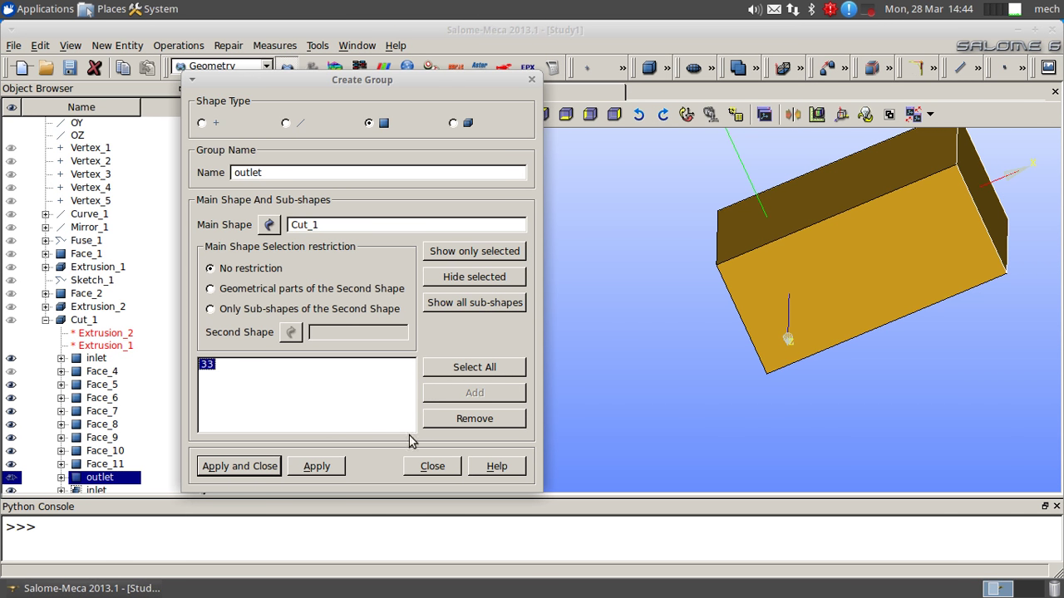
click(330, 468)
Step: Create a face group named wall on Cut_1 containing Face_4 through Face_11, and finish group creation
double_click(289, 173)
text(wall)
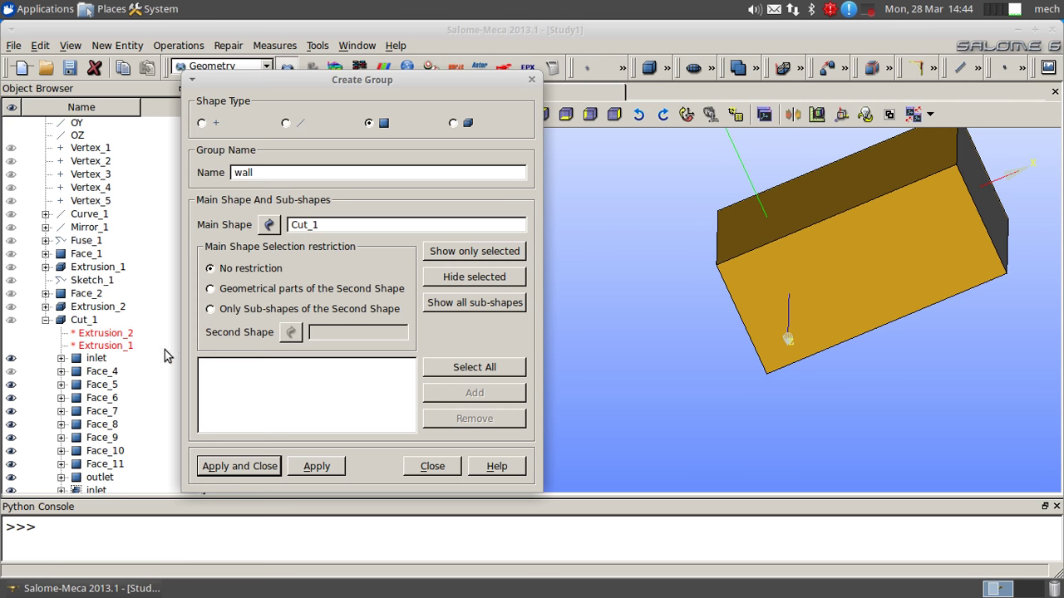
click(101, 373)
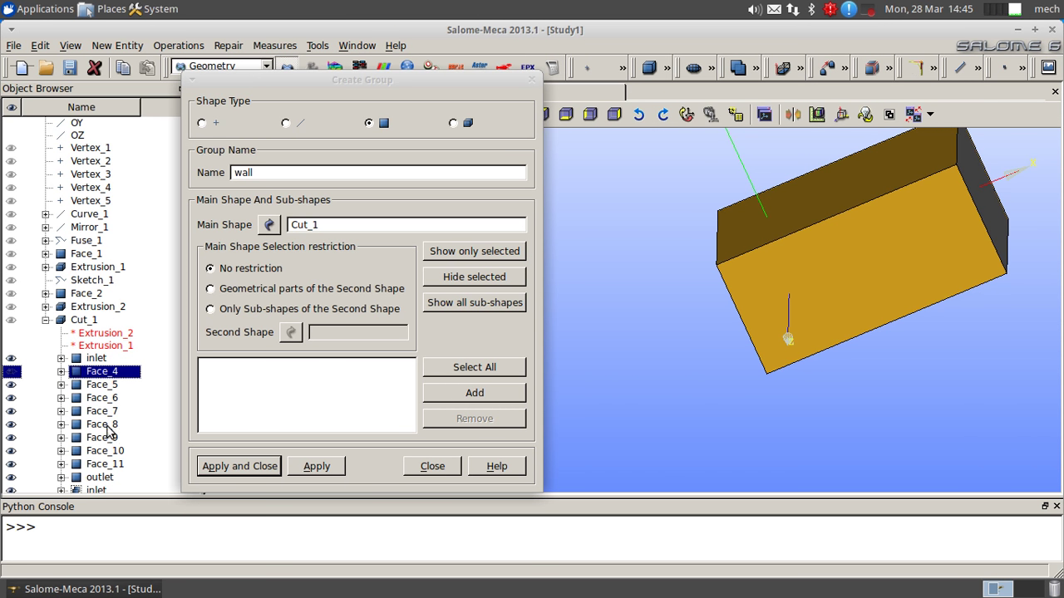
shift+click(105, 464)
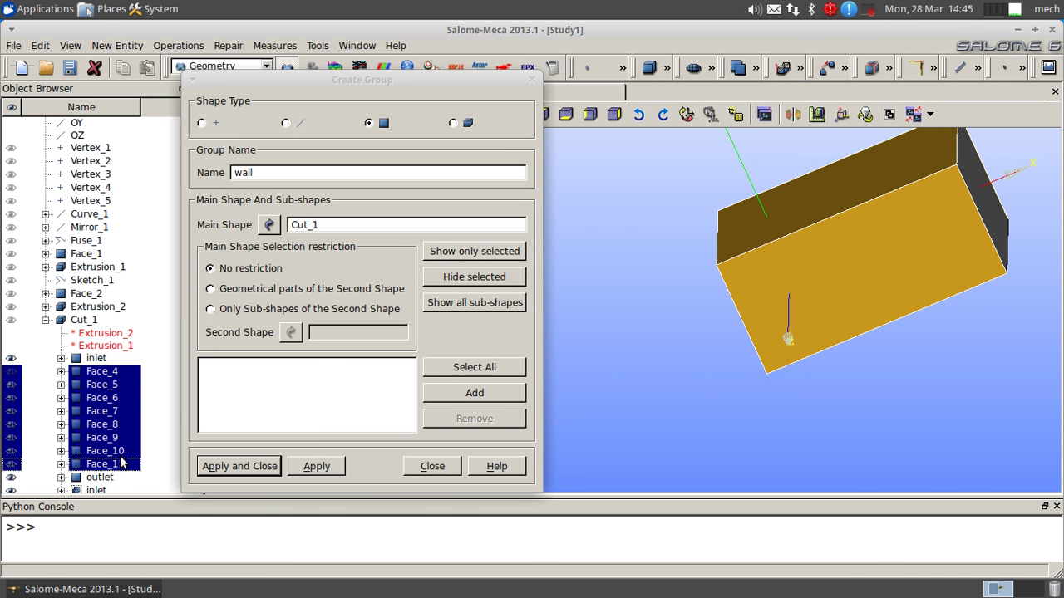
scroll(120, 464, down, 1)
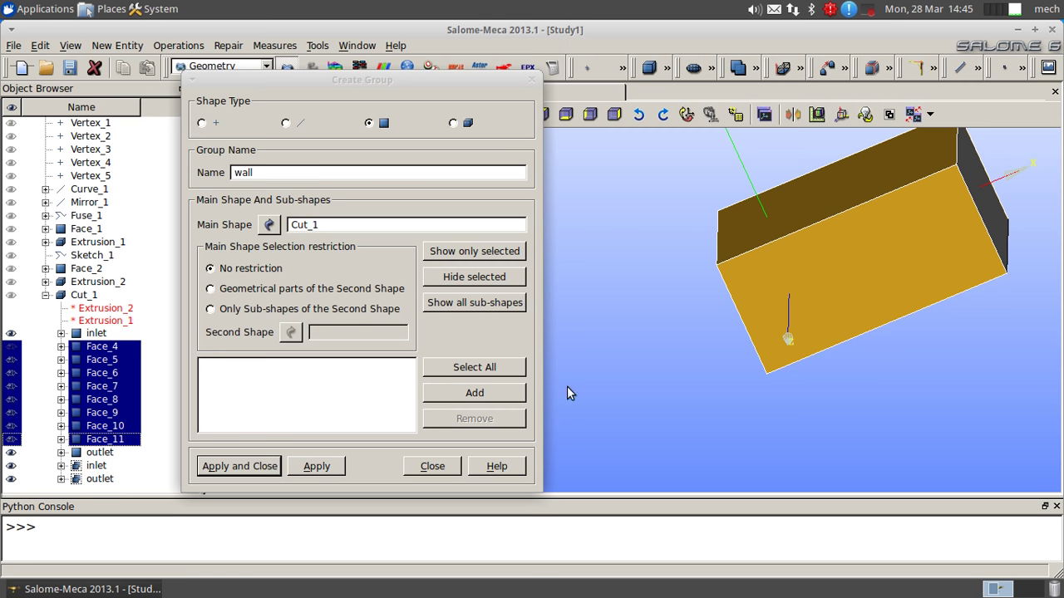
click(503, 393)
click(241, 466)
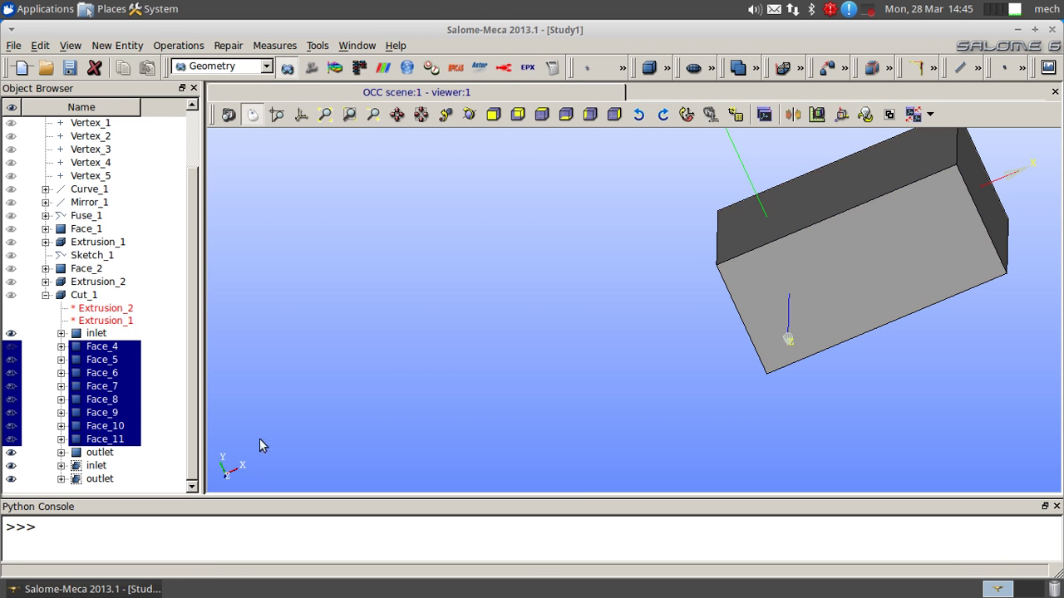
Step: Show the outlet face alone in the viewer, followed by the inlet face alone, to check their positions
click(101, 440)
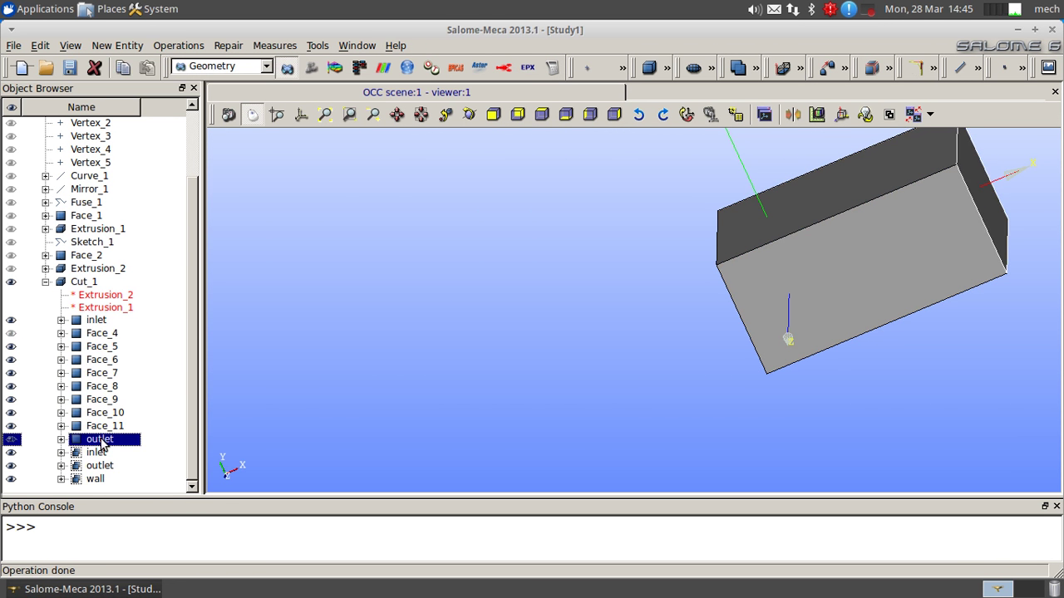
right_click(101, 440)
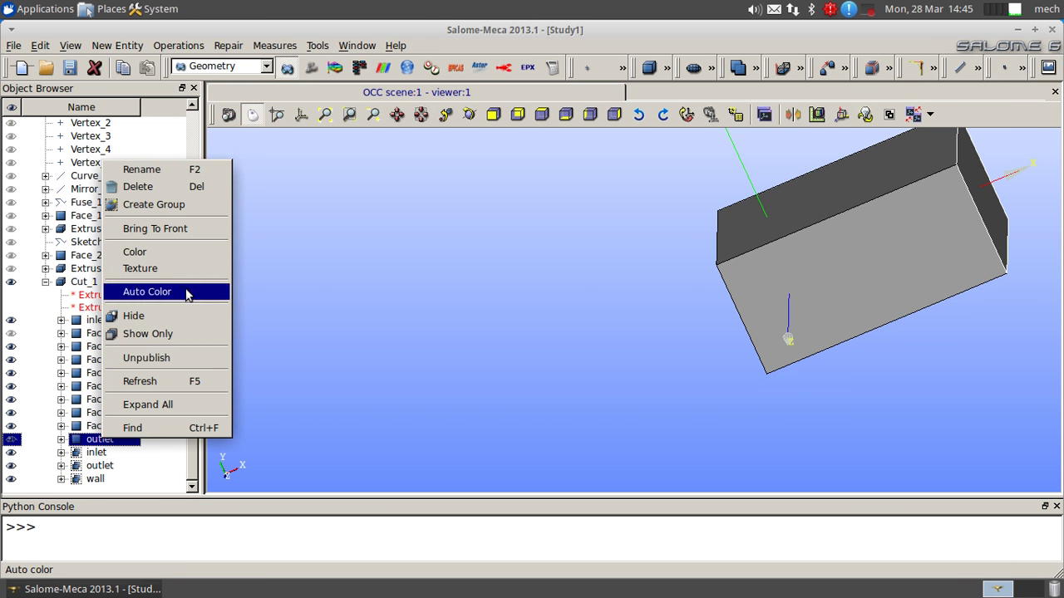
click(160, 334)
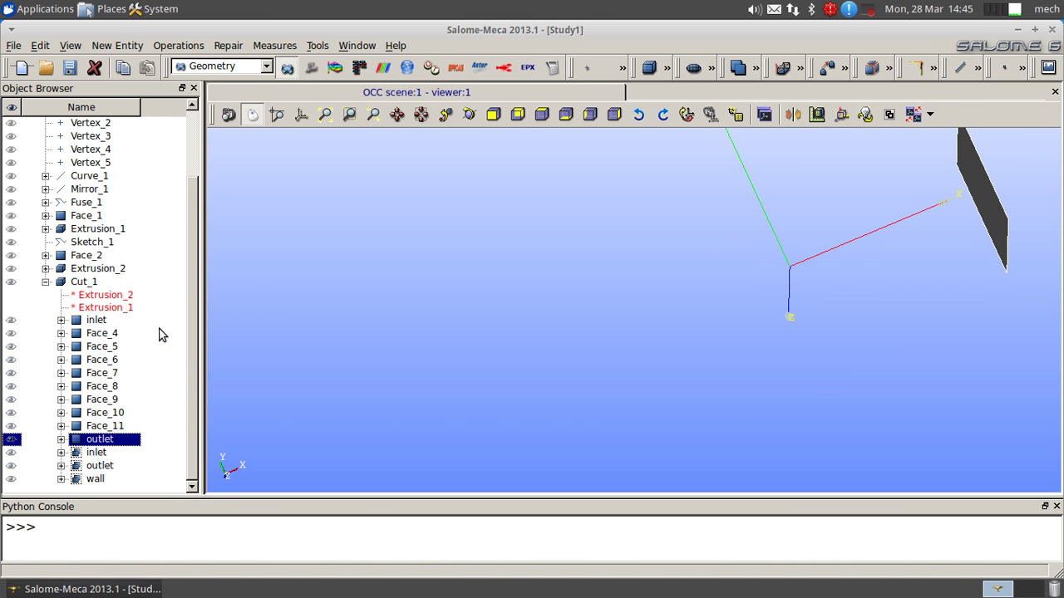
right_click(94, 322)
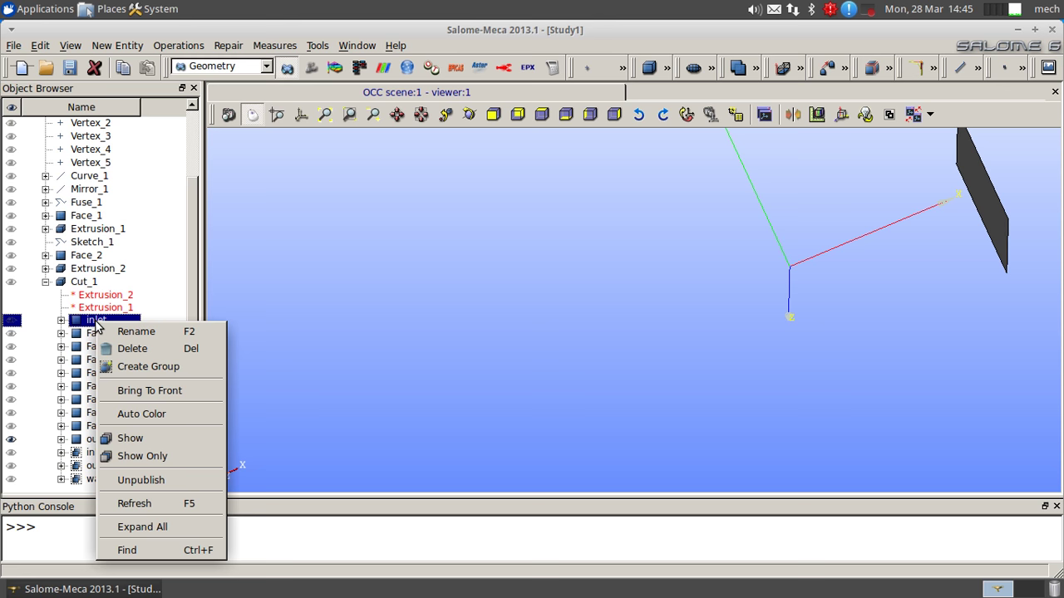
click(138, 458)
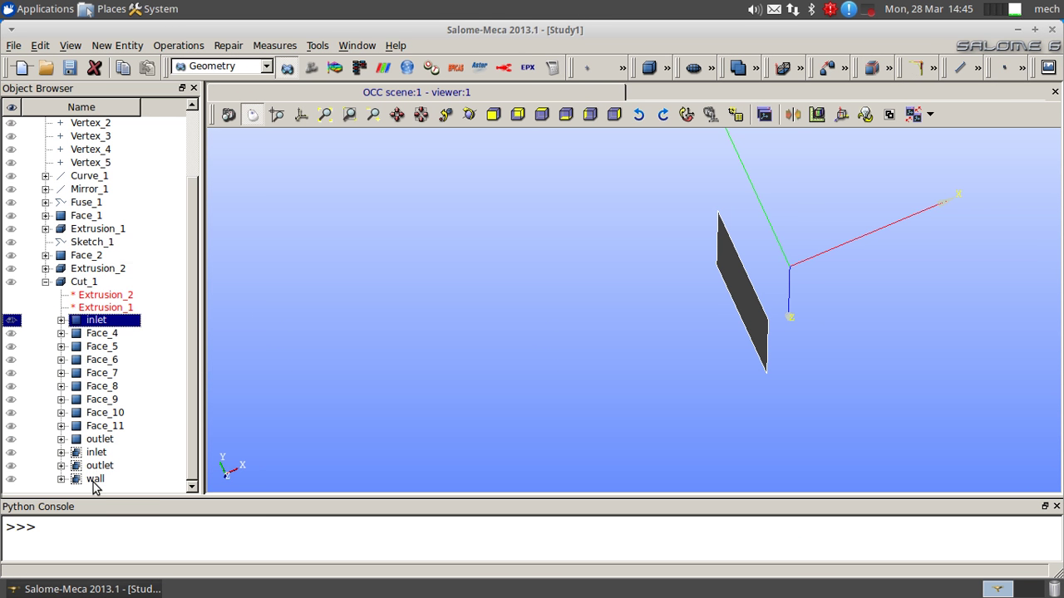
Step: Expand the wall group in the tree and show only that group in the viewer to inspect its faces
right_click(94, 481)
click(62, 480)
click(61, 481)
click(192, 486)
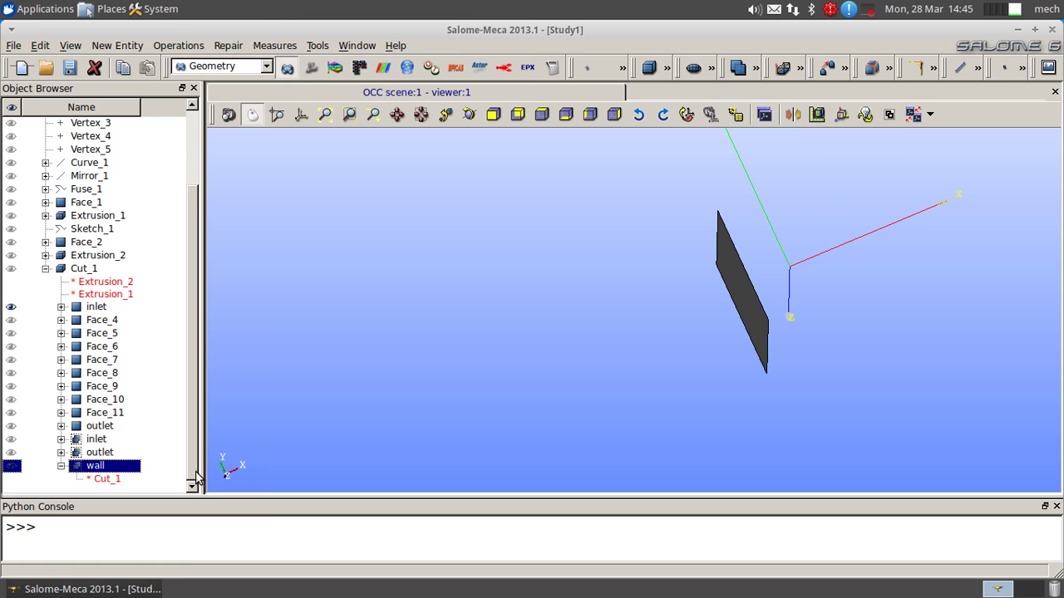
right_click(113, 471)
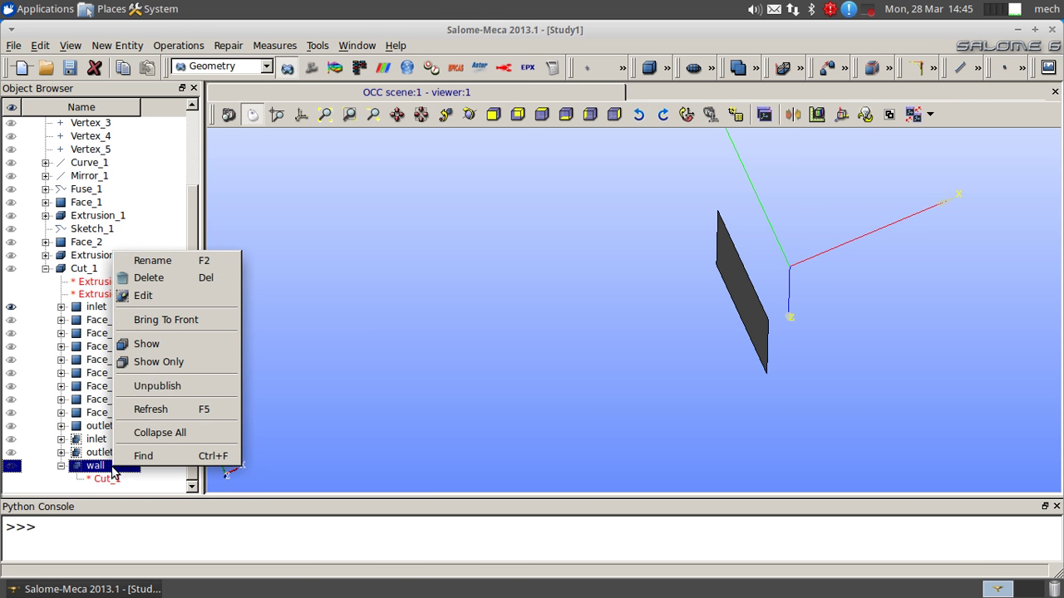
click(167, 362)
ctrl+right_drag(790, 307, 839, 261)
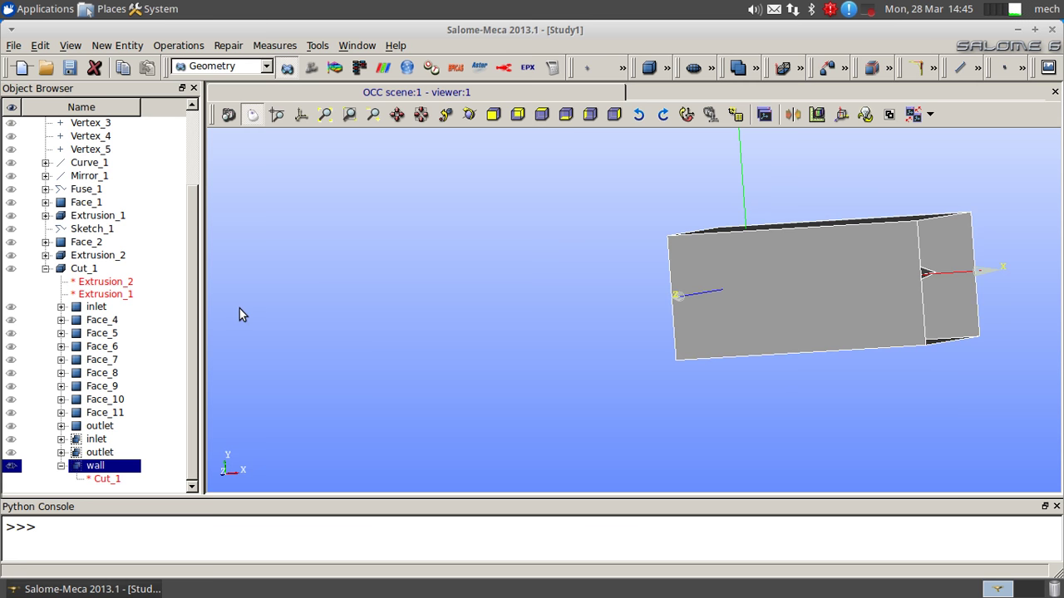
Step: Hide the wall group and show it again, examining it from the open inlet side
click(150, 427)
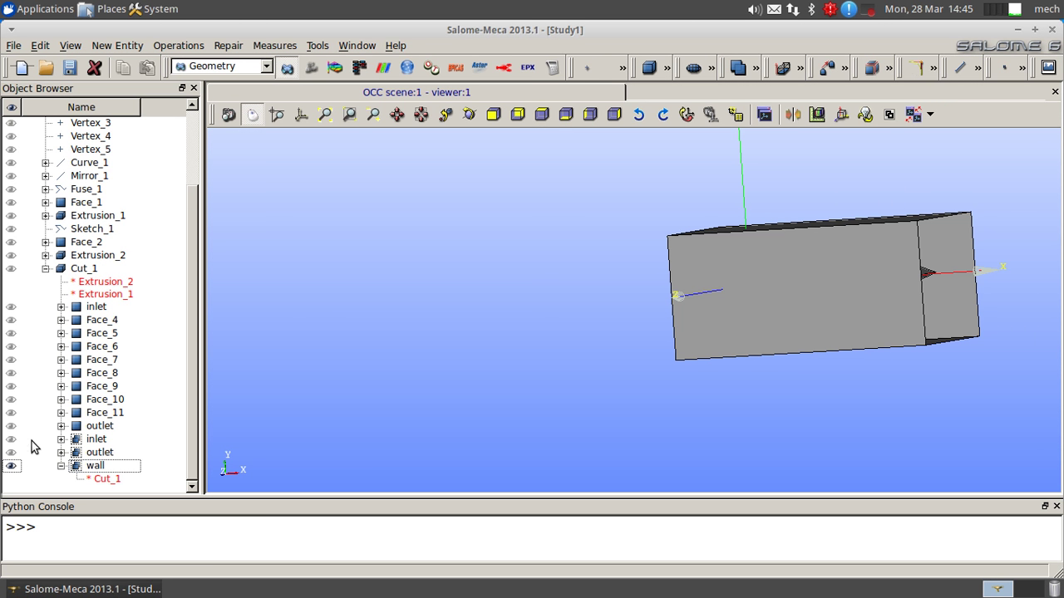
click(11, 466)
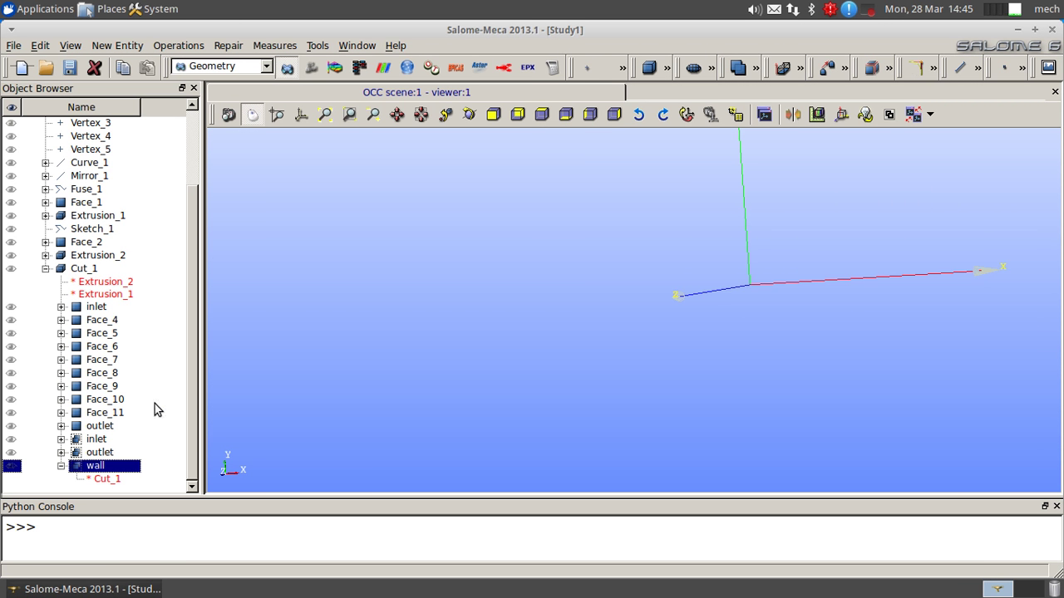
click(10, 467)
ctrl+right_drag(535, 309, 711, 323)
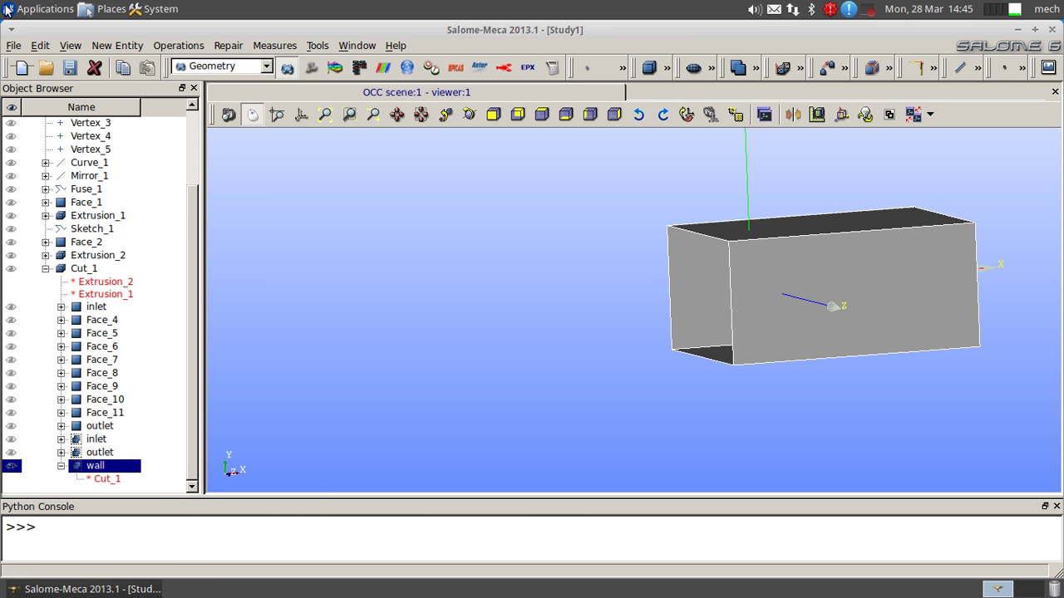
Step: Hide the wall group in the viewer and switch to the Mesh module
click(11, 466)
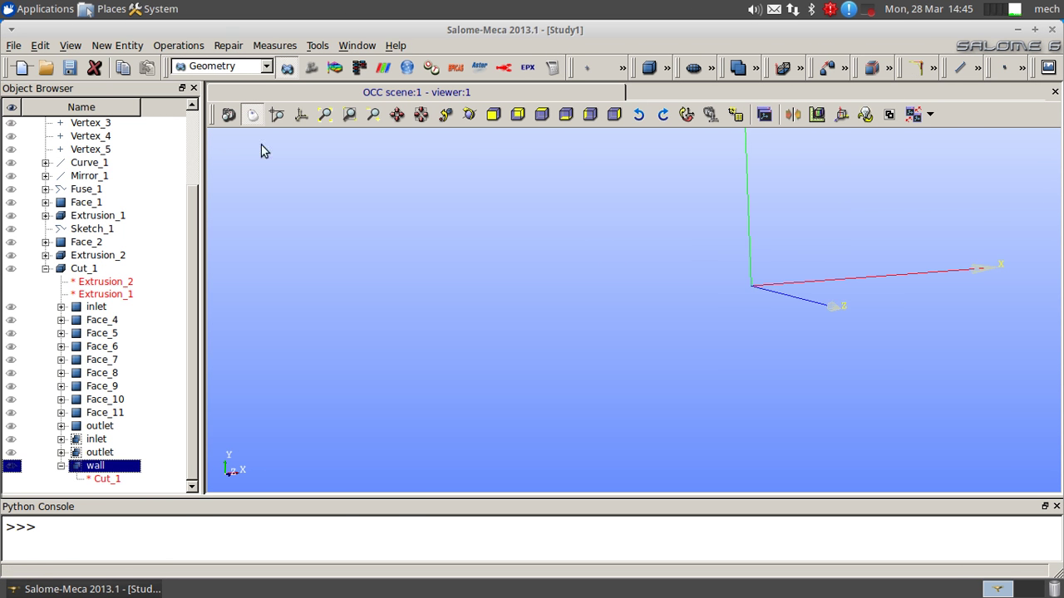
click(229, 67)
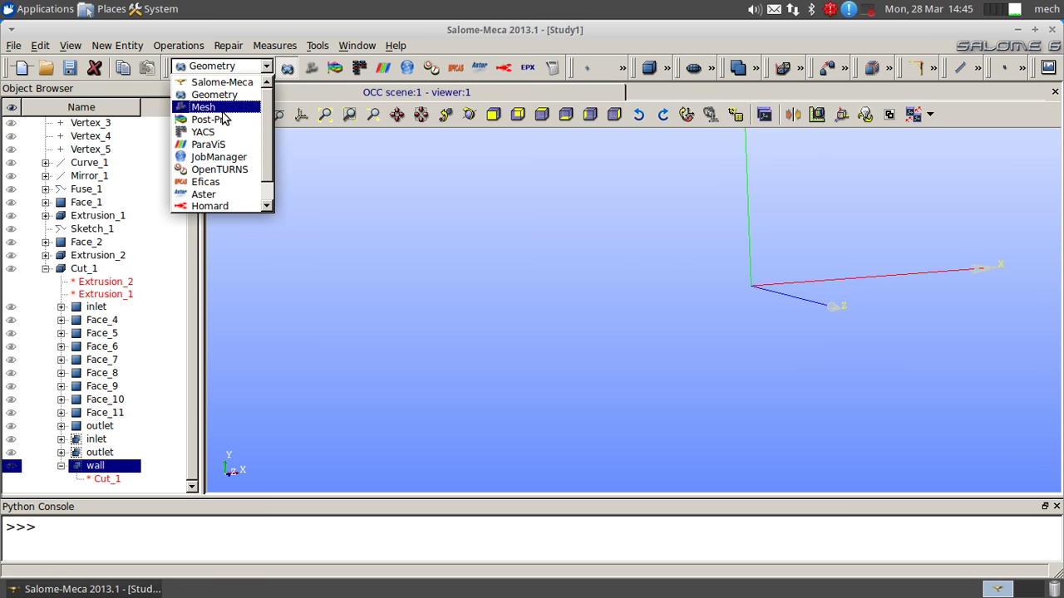
click(223, 119)
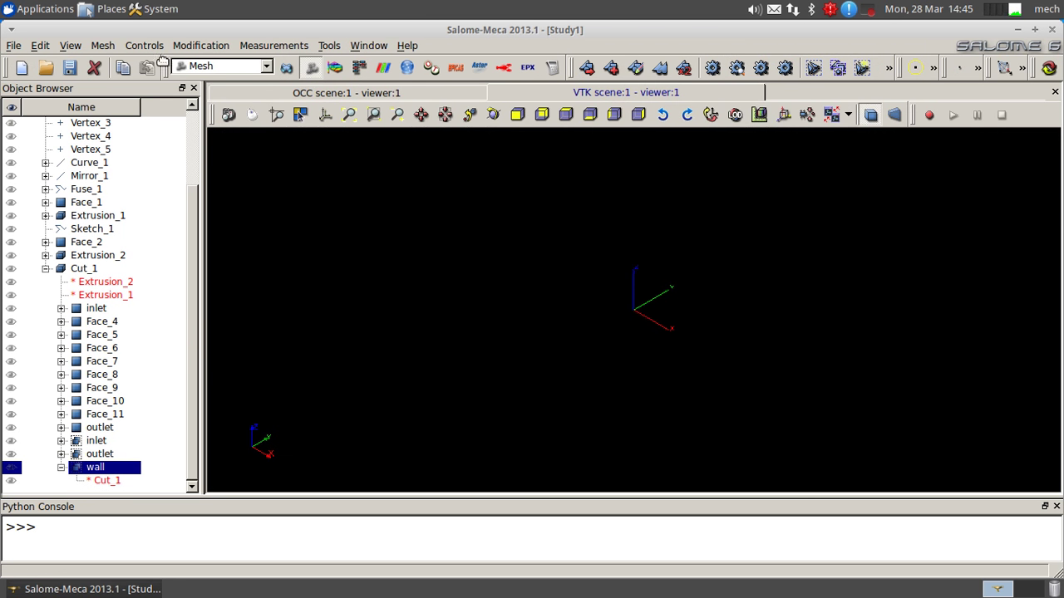
Step: Start a new mesh named Mesh_1 on Cut_1 with the 3D algorithm Netgen 1D-2D-3D
click(104, 47)
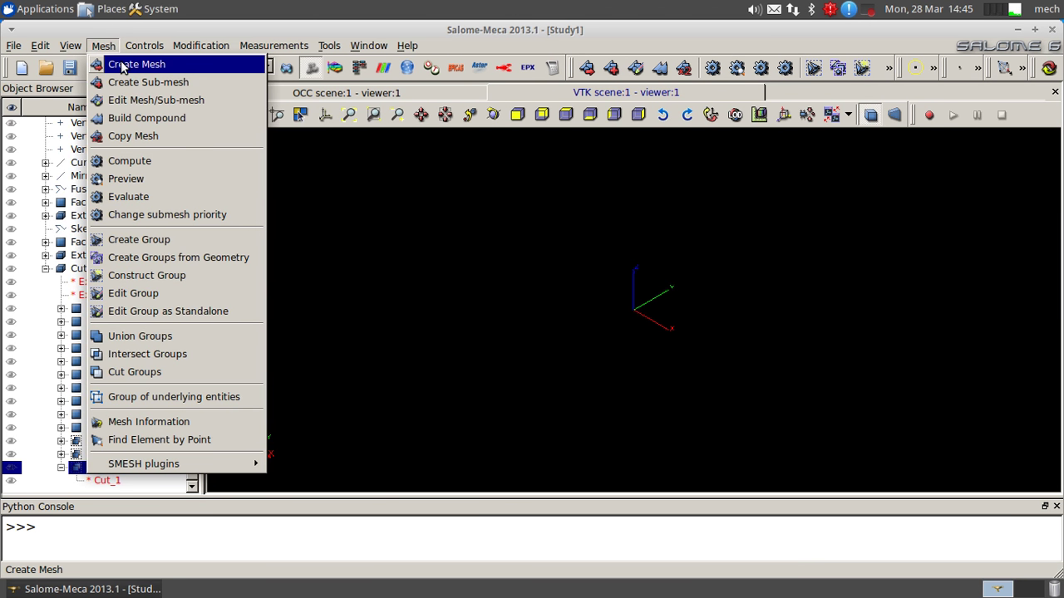
click(123, 65)
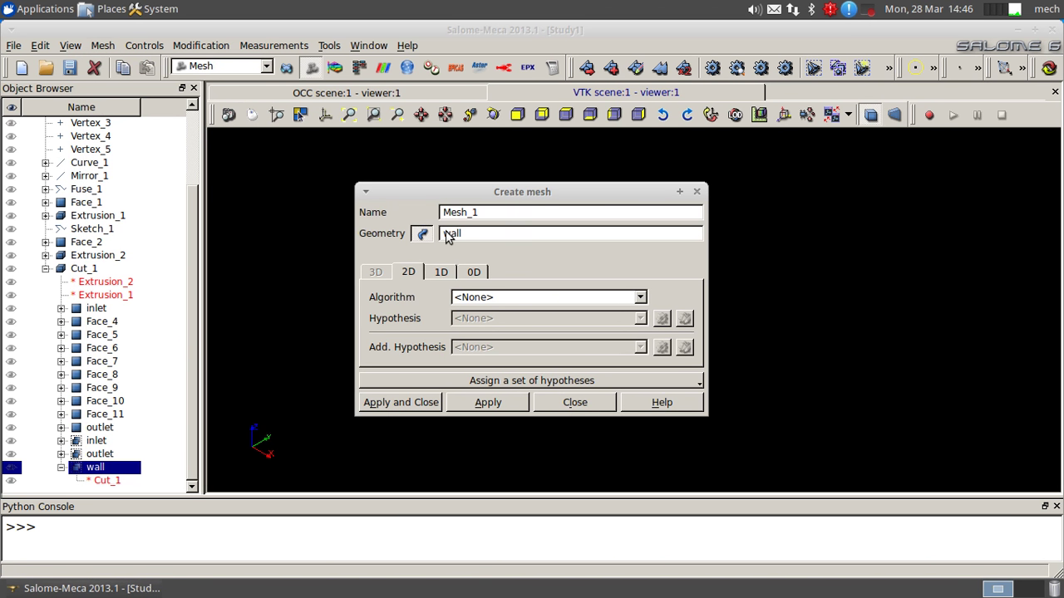
click(83, 269)
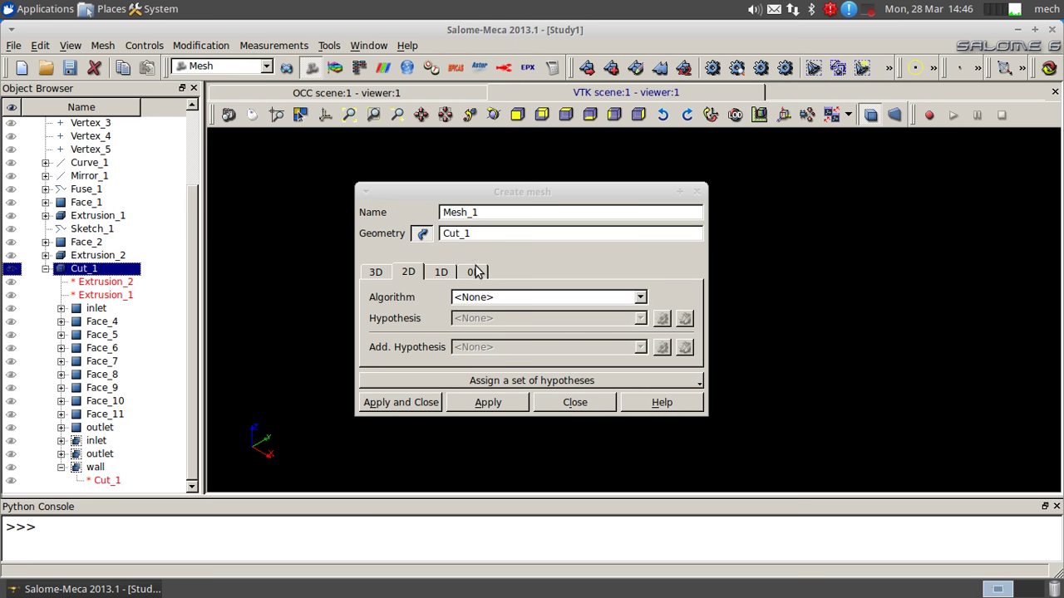
click(381, 273)
click(543, 298)
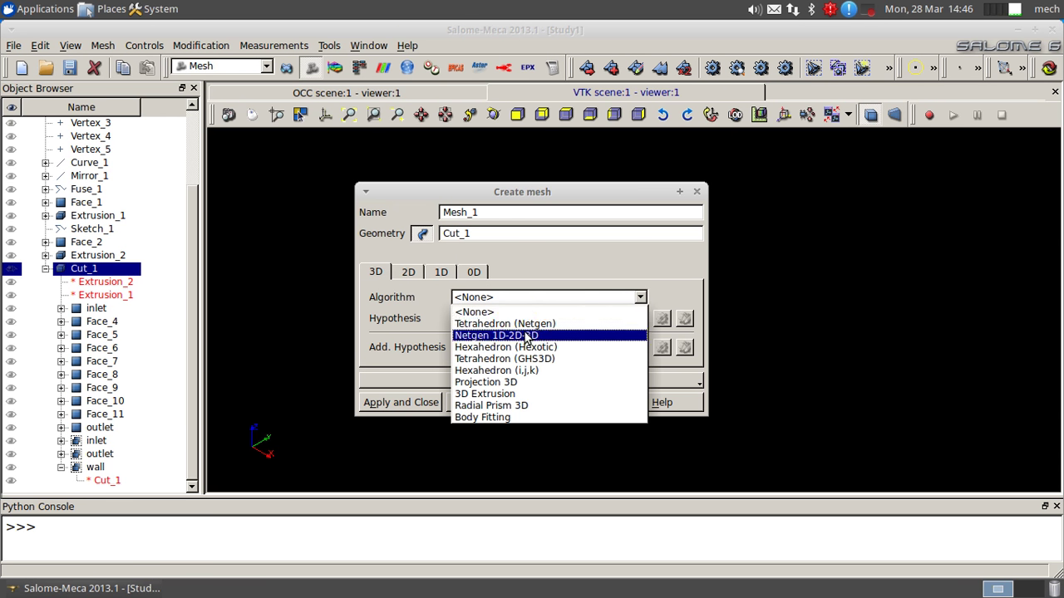
click(535, 335)
Step: Add a NETGEN 3D Parameters hypothesis with minimum size 30 and maximum size 190, and create the mesh definition
click(663, 320)
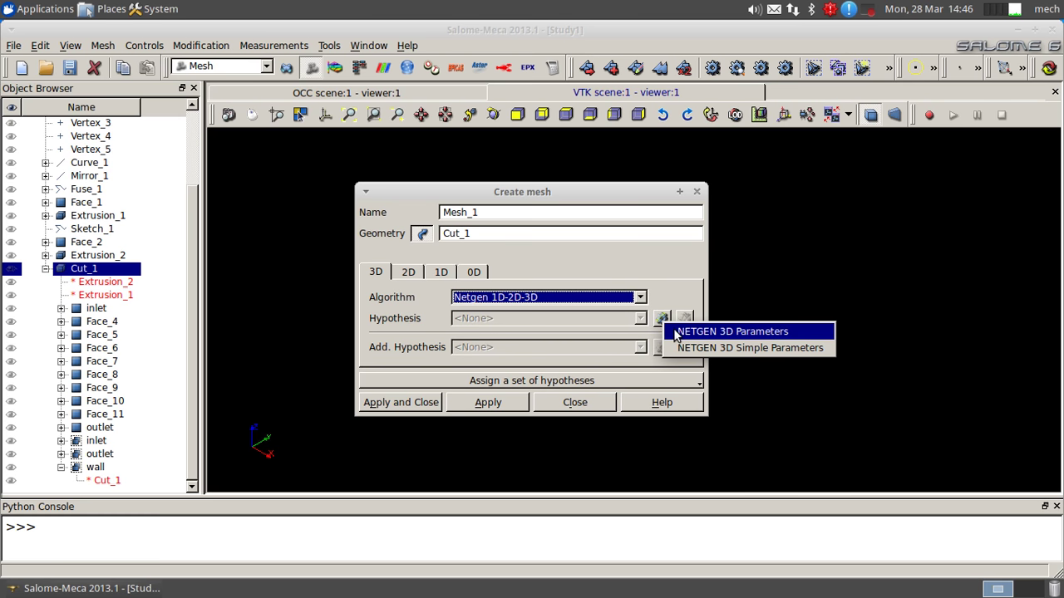
click(677, 333)
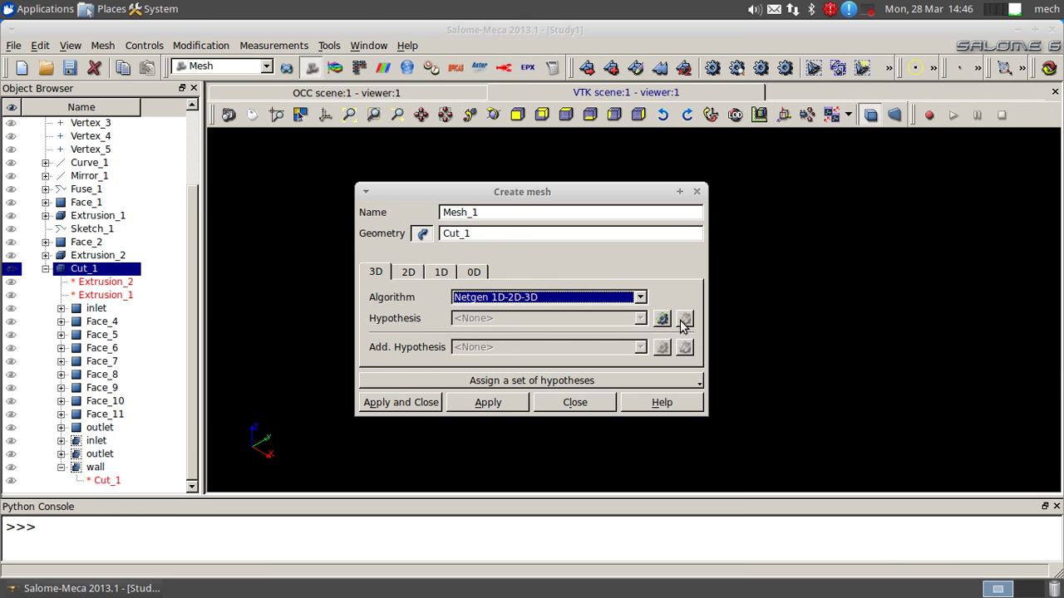
double_click(577, 263)
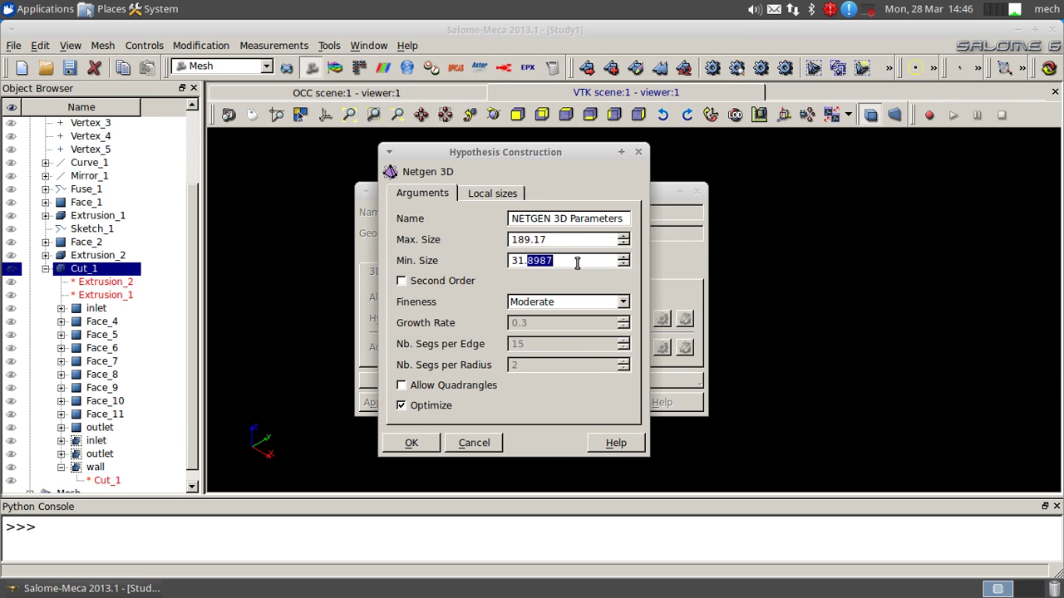
drag(577, 262, 427, 249)
text(30)
drag(603, 238, 381, 230)
text(190)
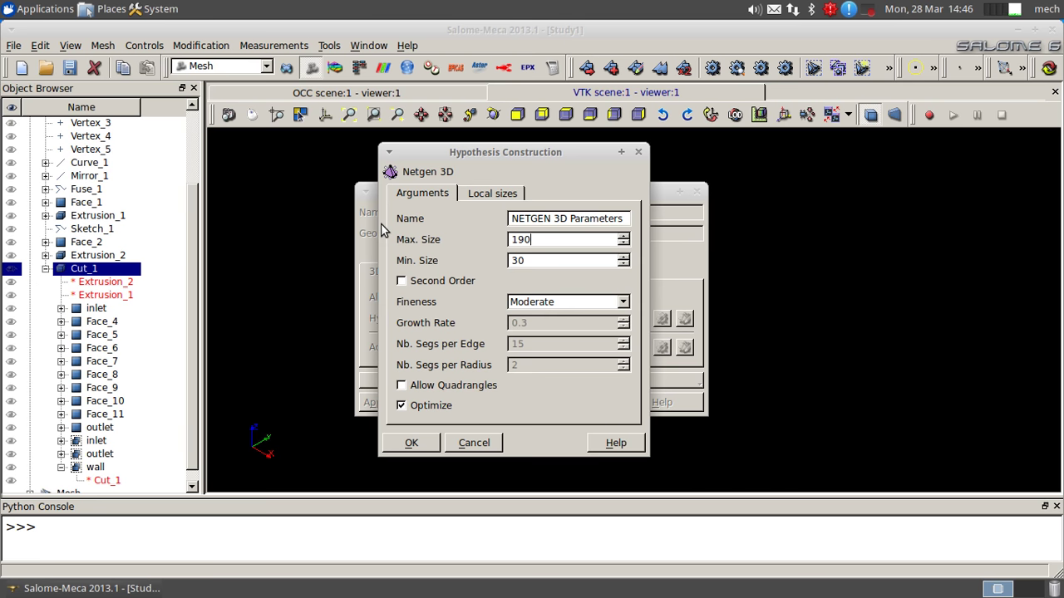
click(412, 443)
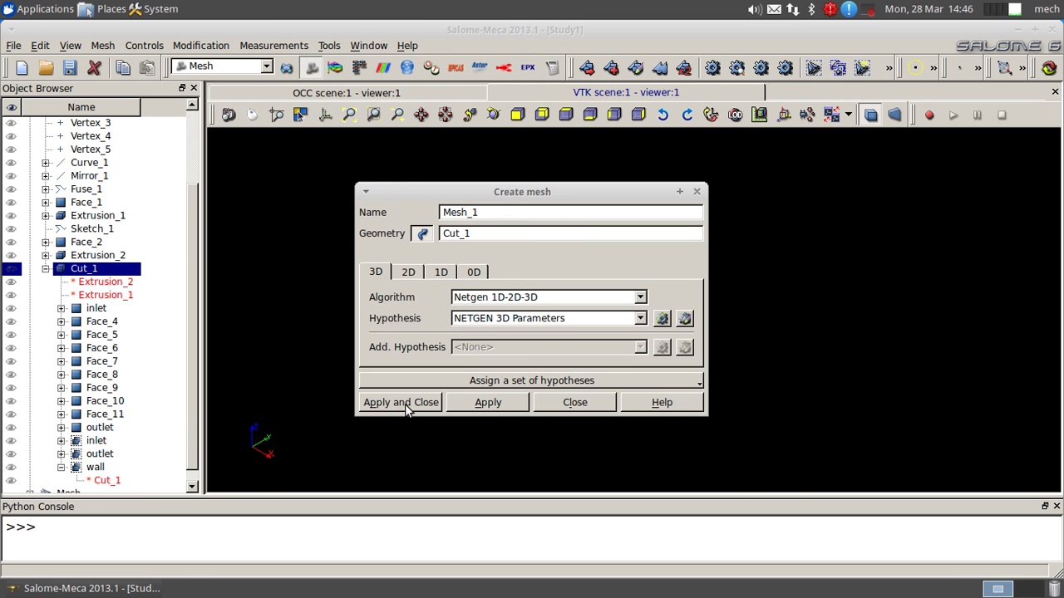
click(404, 404)
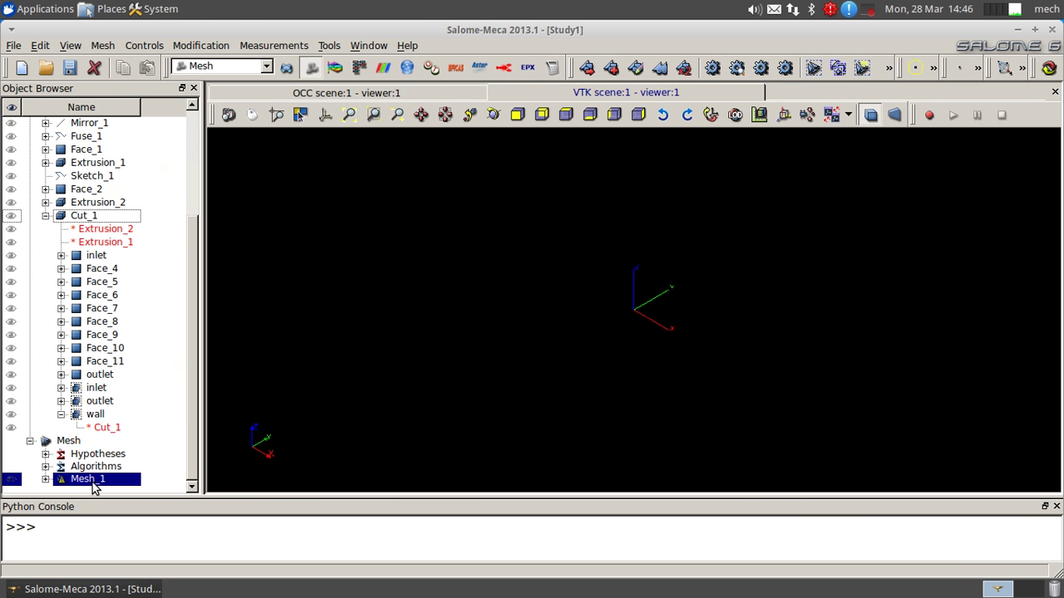
Step: Compute Mesh_1, dismiss the computation report and inspect the coarse mesh from another angle
right_click(92, 485)
click(166, 173)
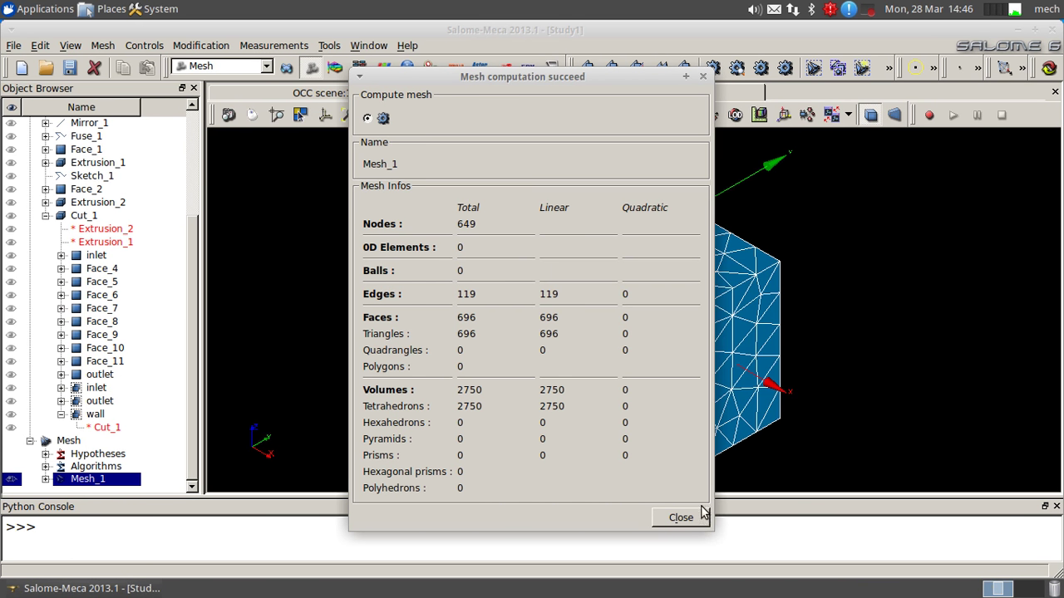
click(678, 519)
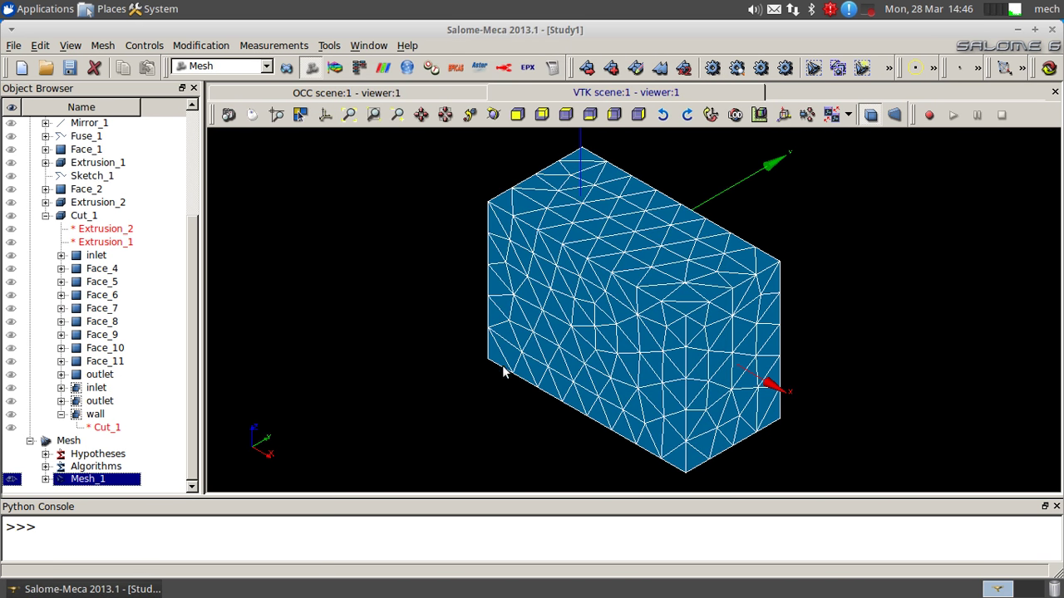
click(366, 312)
click(252, 115)
drag(370, 239, 561, 303)
drag(714, 317, 527, 204)
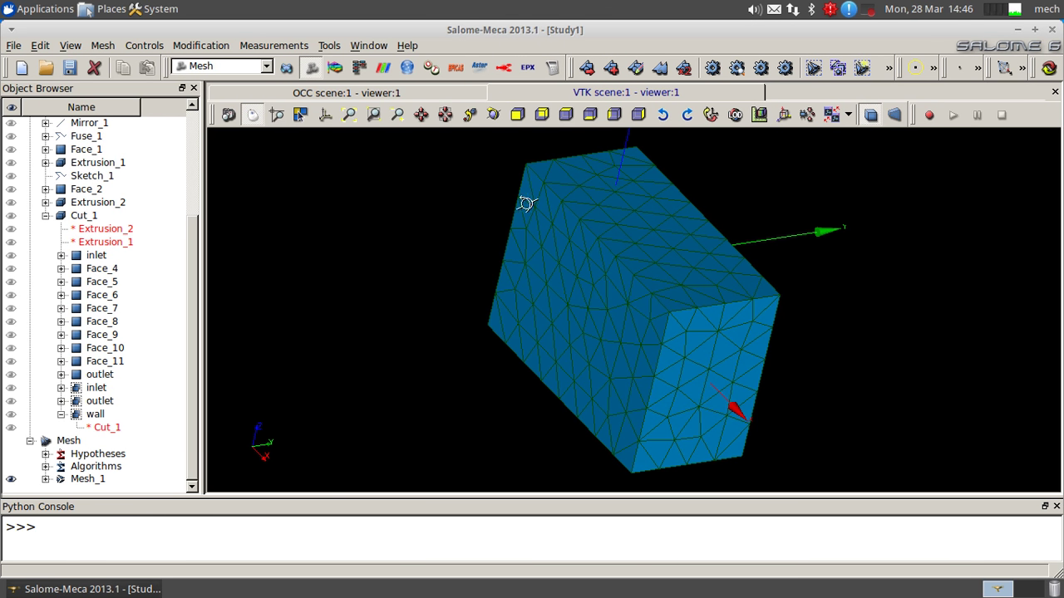
Step: Edit Mesh_1's NETGEN 3D hypothesis, setting the minimum size to 10 and the maximum size to 30
right_click(77, 480)
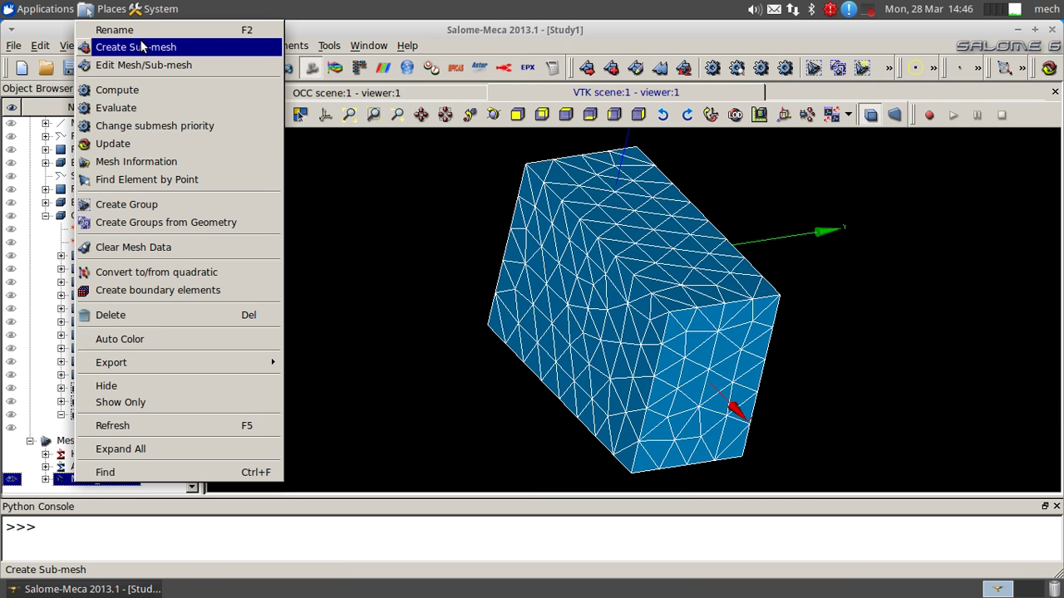
click(137, 65)
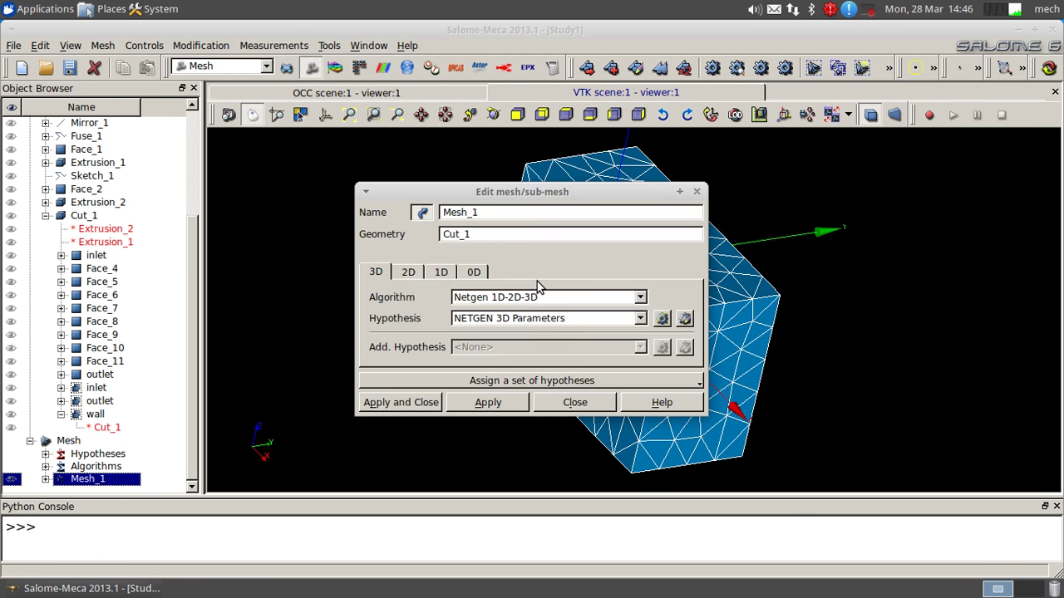
click(683, 319)
click(547, 249)
double_click(547, 250)
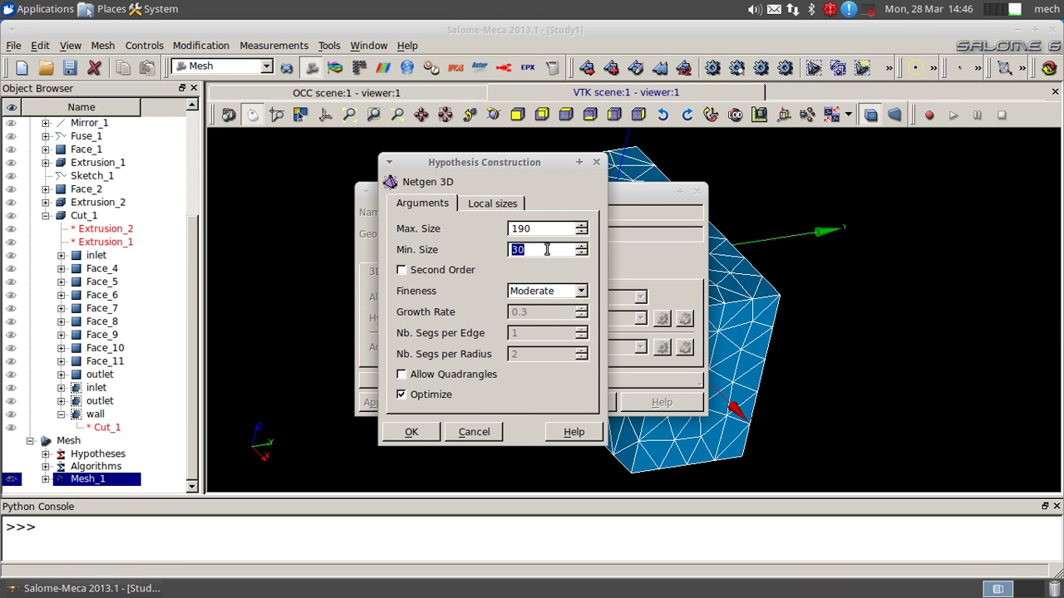
text(10)
double_click(552, 230)
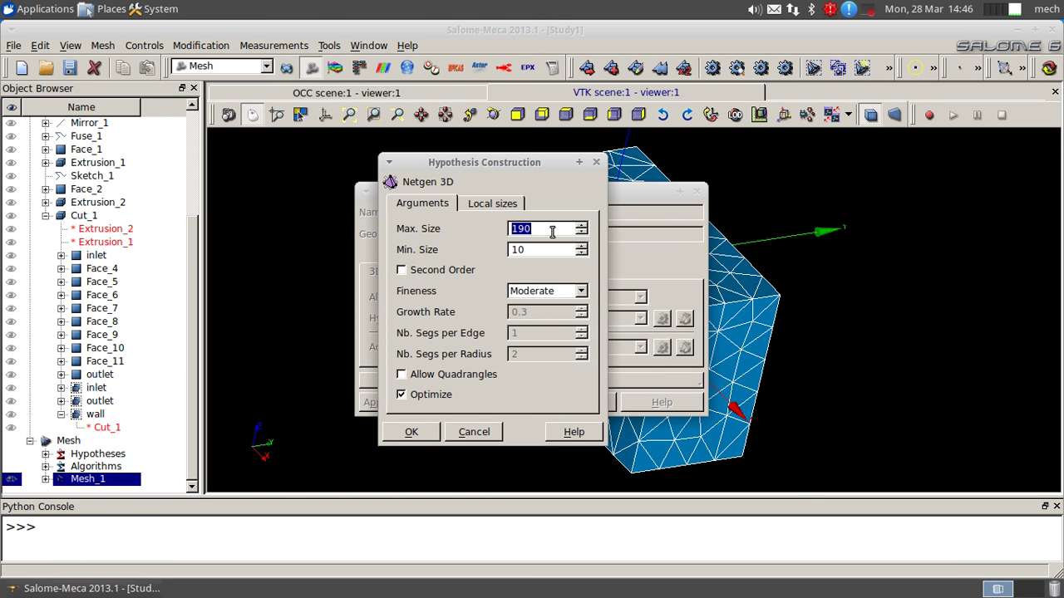
text(30)
Step: Set the hypothesis fineness to Fine, accept the parameters and apply the edits to Mesh_1
click(559, 297)
click(542, 340)
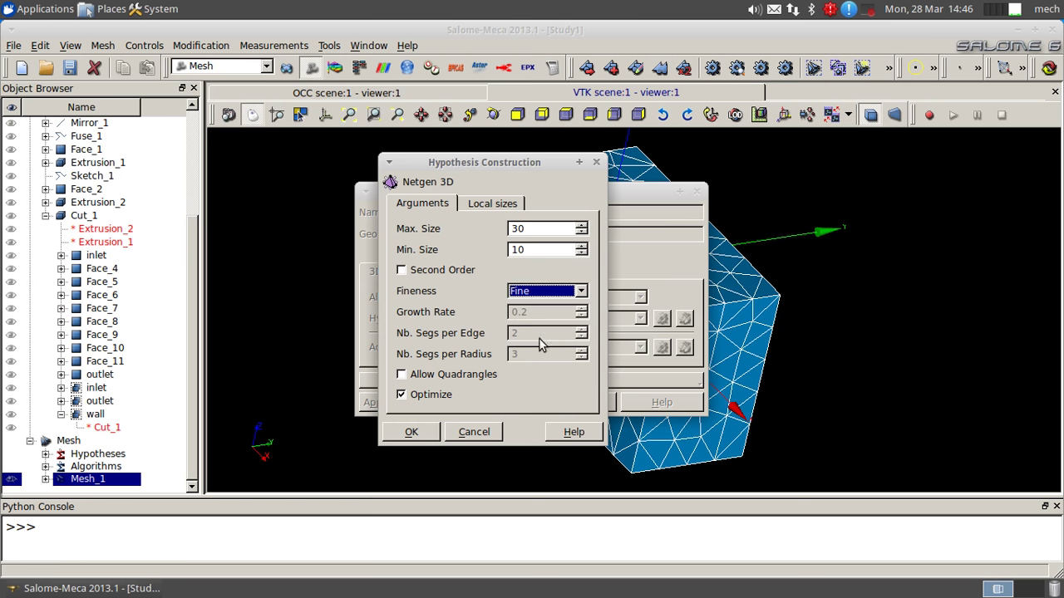
click(565, 290)
click(565, 290)
click(399, 432)
click(427, 404)
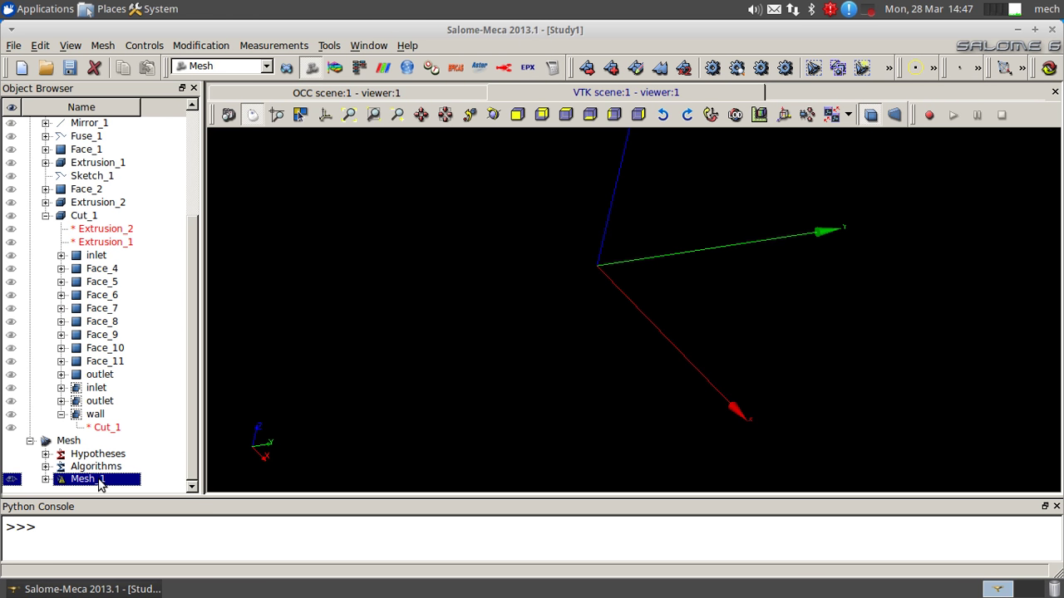
Step: Recompute Mesh_1 with the refined parameters and close the mesh computation report
right_click(98, 479)
click(172, 170)
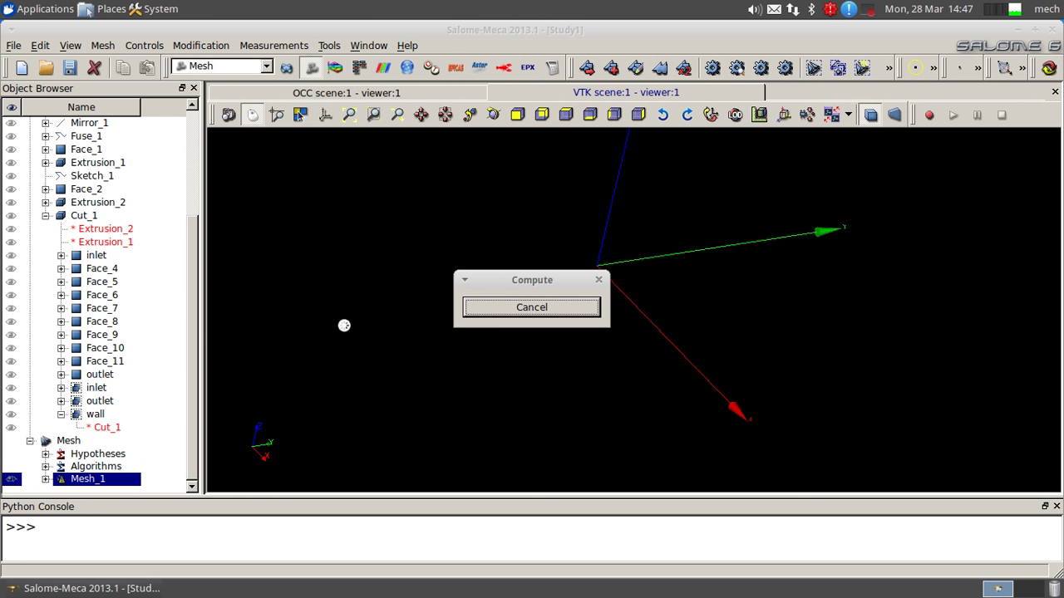
click(869, 12)
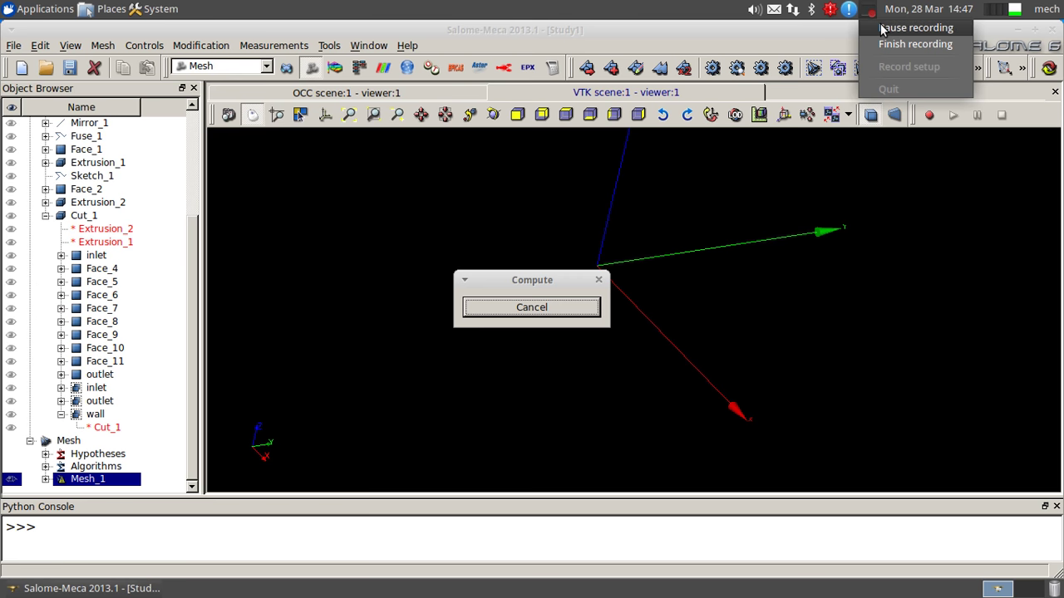
click(881, 29)
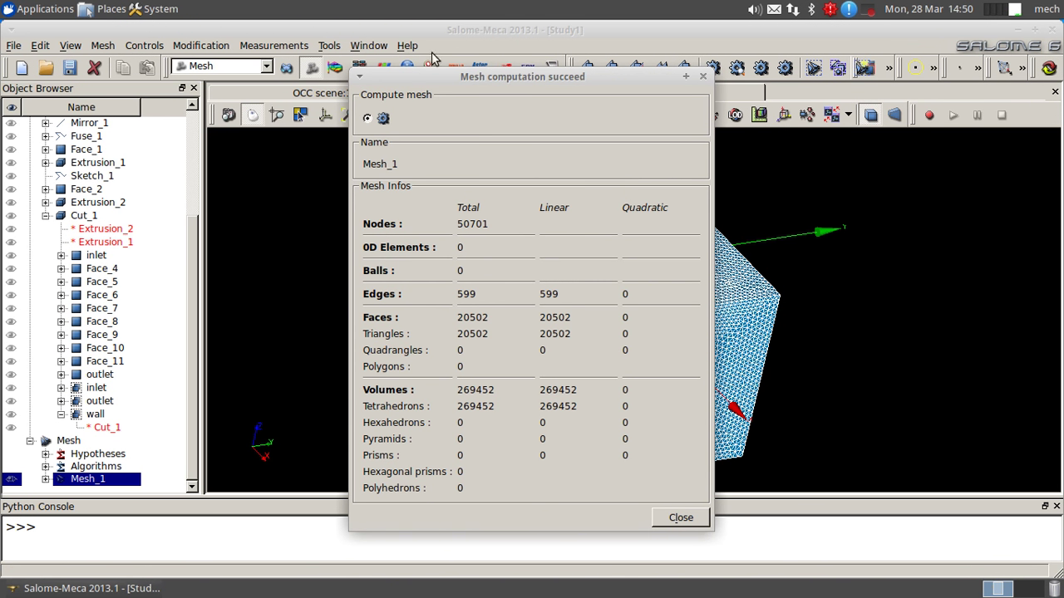
mouse_move(529, 76)
mouse_down()
mouse_move(543, 70)
mouse_move(526, 58)
mouse_up()
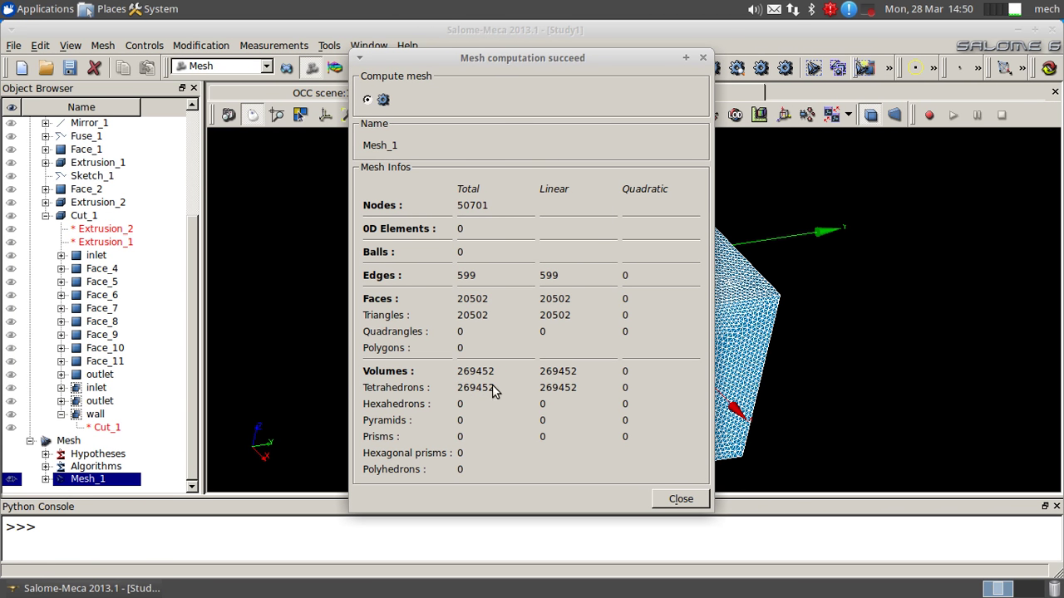
click(681, 499)
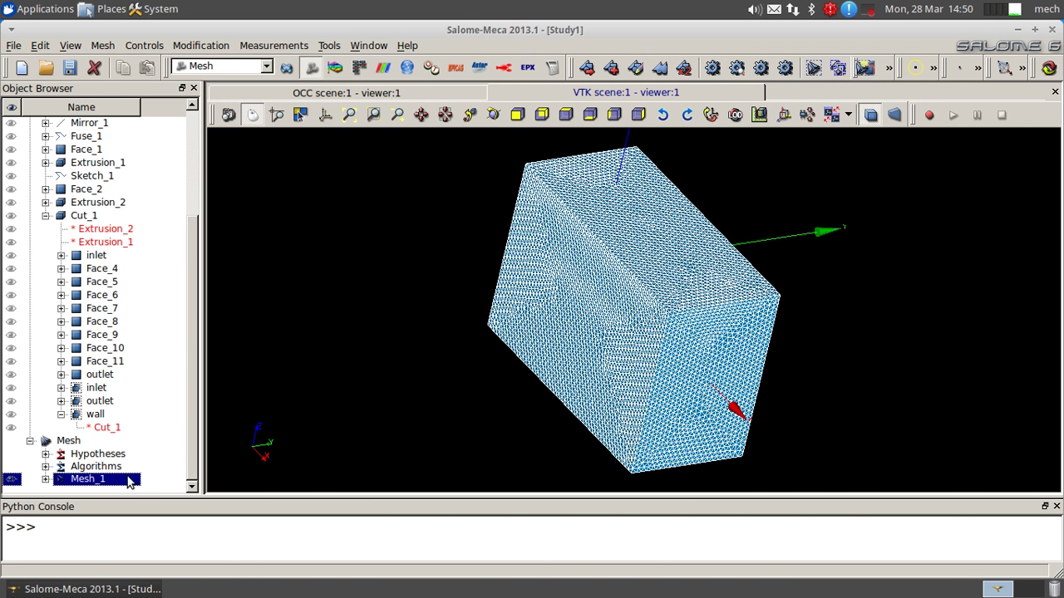
Step: Create groups from geometry on Mesh_1, using inlet, outlet and wall for both the elements and the nodes
right_click(101, 482)
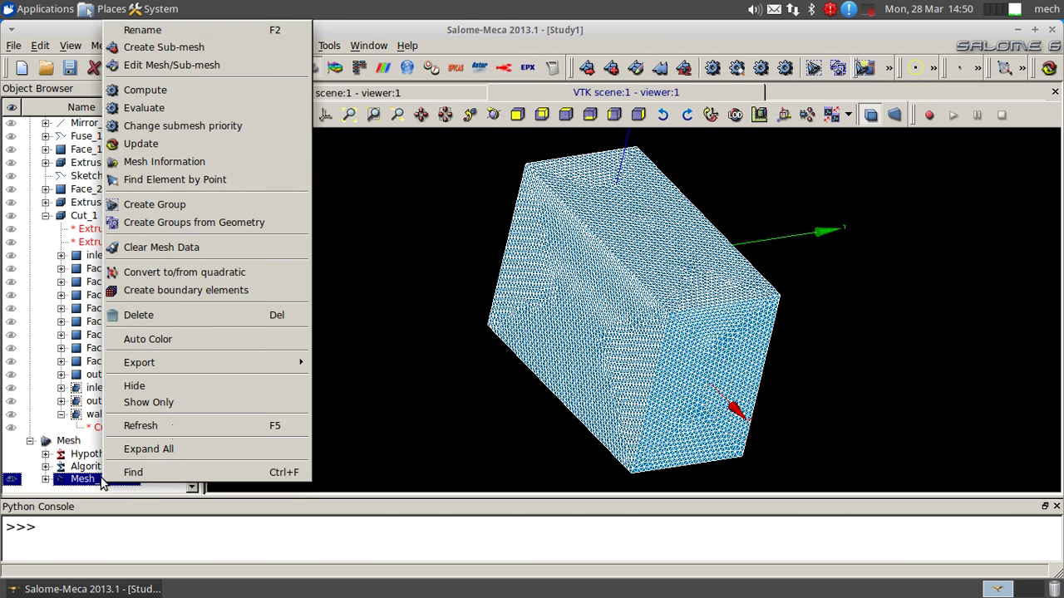
click(199, 228)
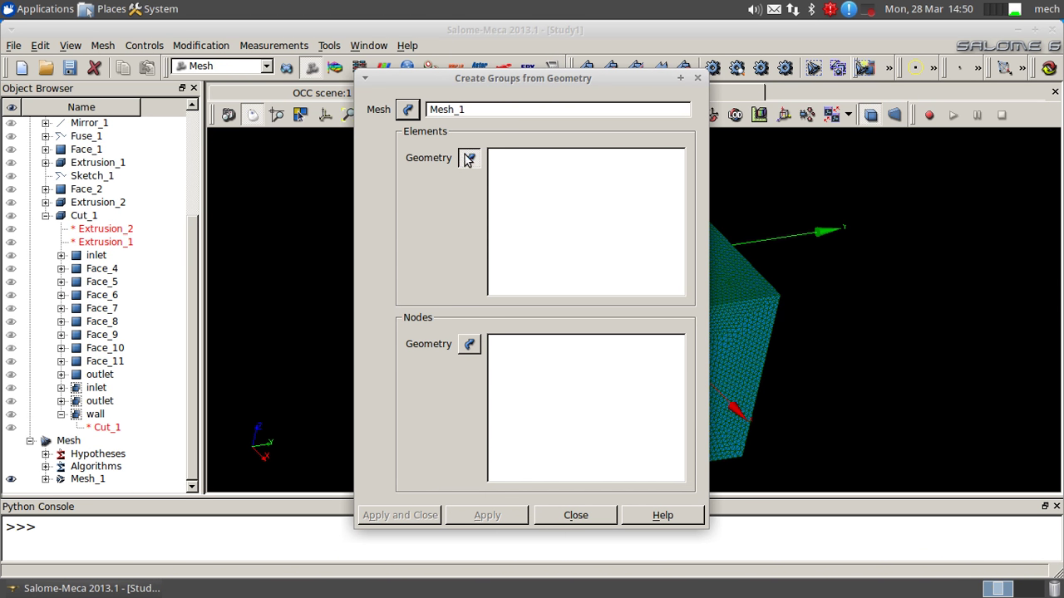
click(97, 389)
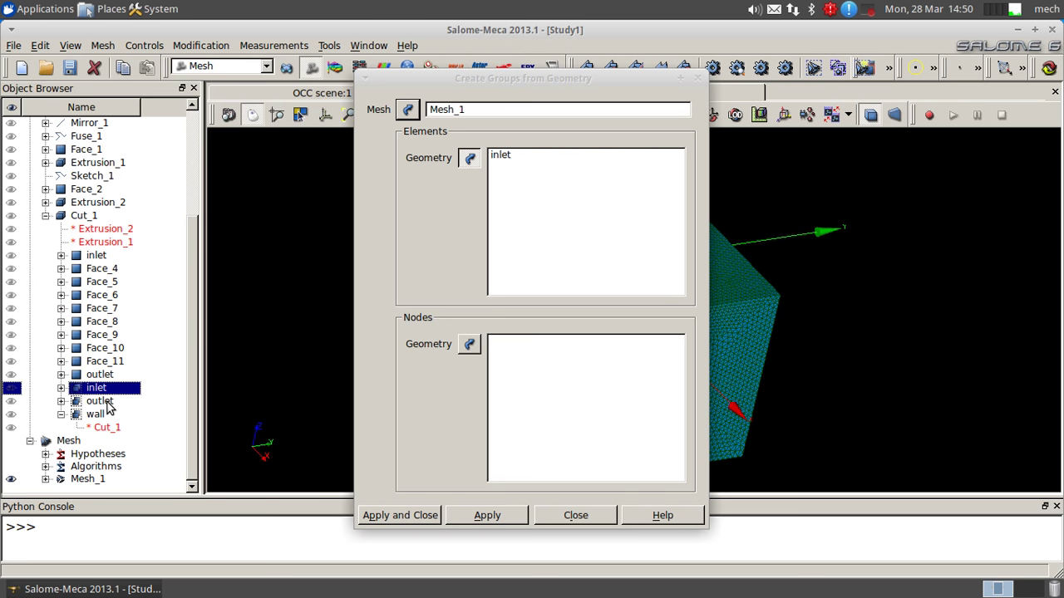
ctrl+click(100, 401)
ctrl+click(96, 415)
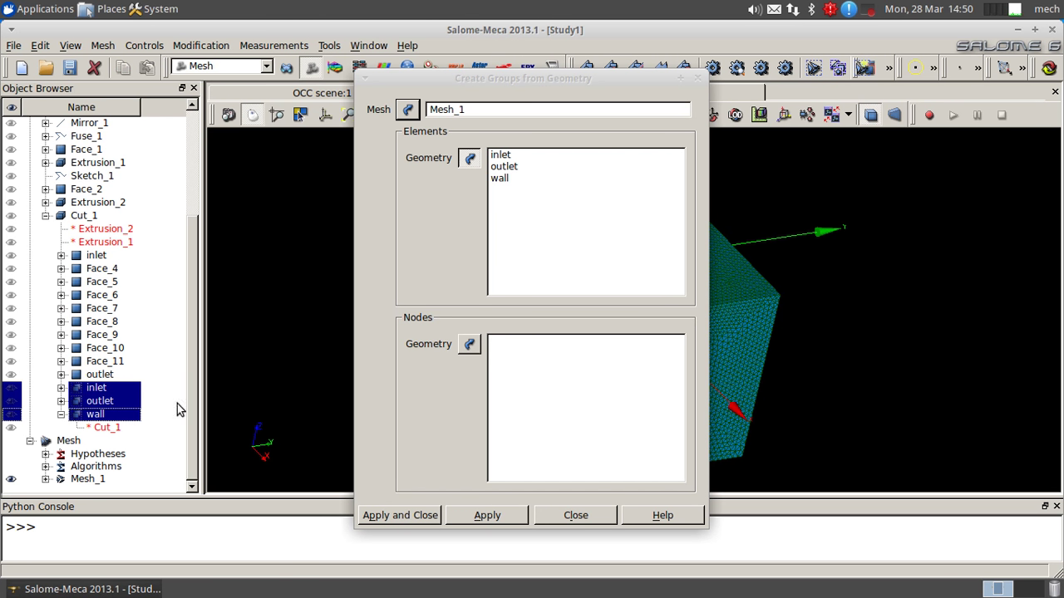
click(469, 344)
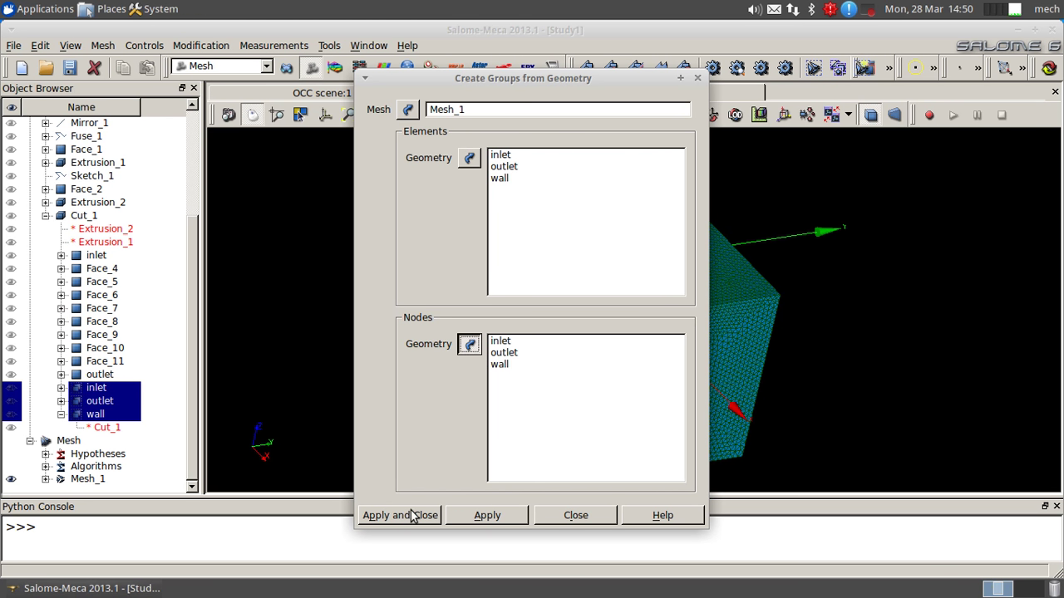
click(414, 516)
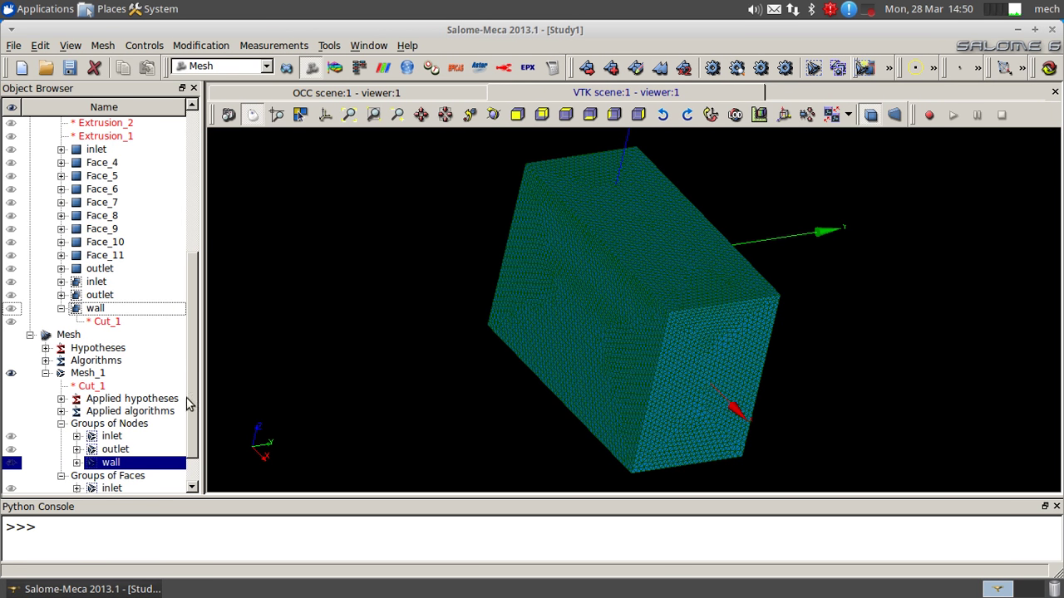
Step: Display only the wall group of faces from Mesh_1 and inspect it from different angles
click(111, 488)
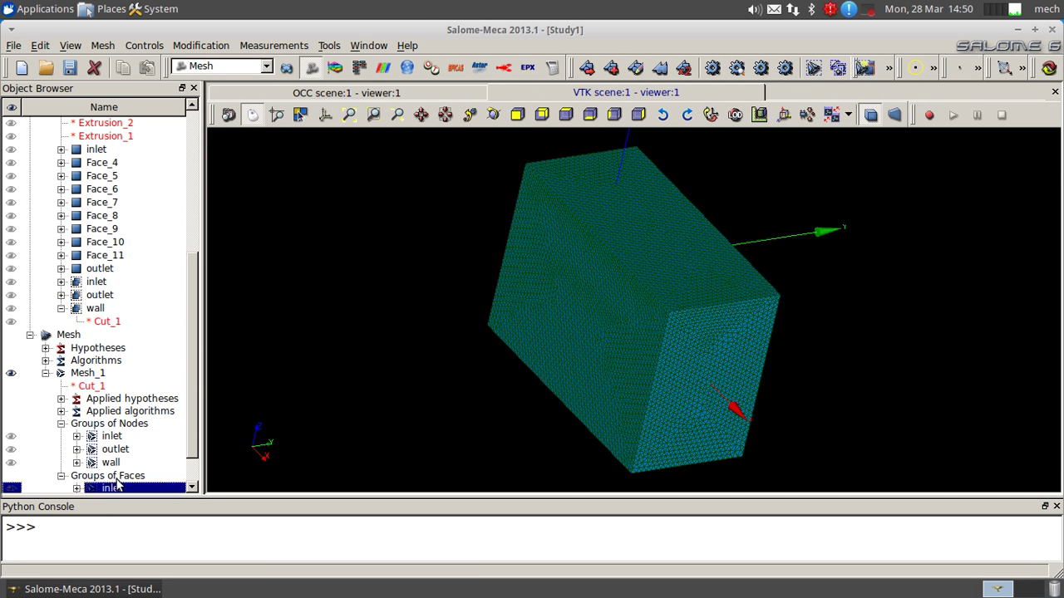
scroll(117, 475, down, 2)
right_click(114, 475)
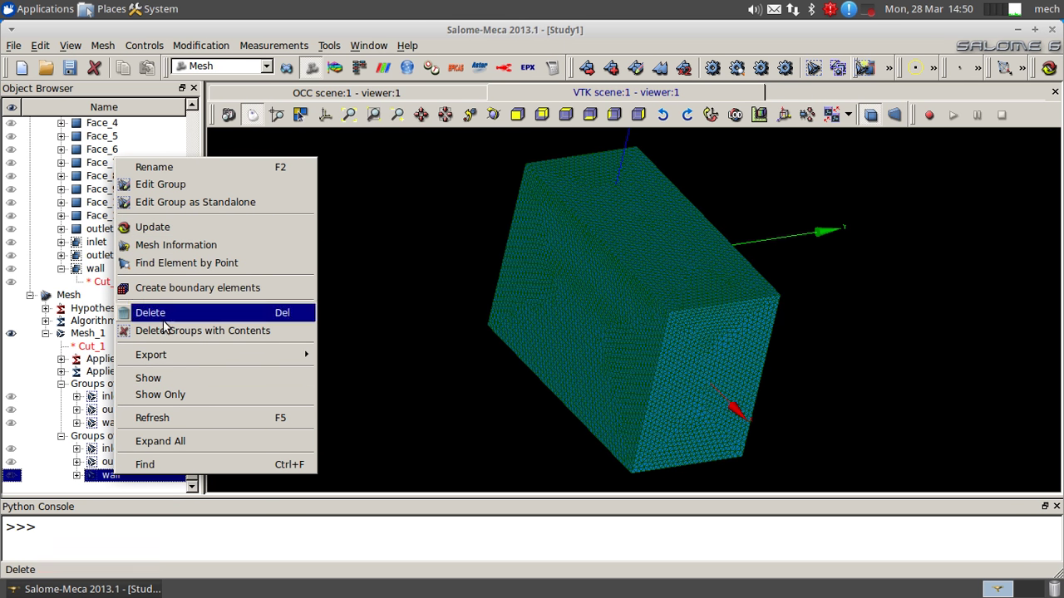
click(160, 395)
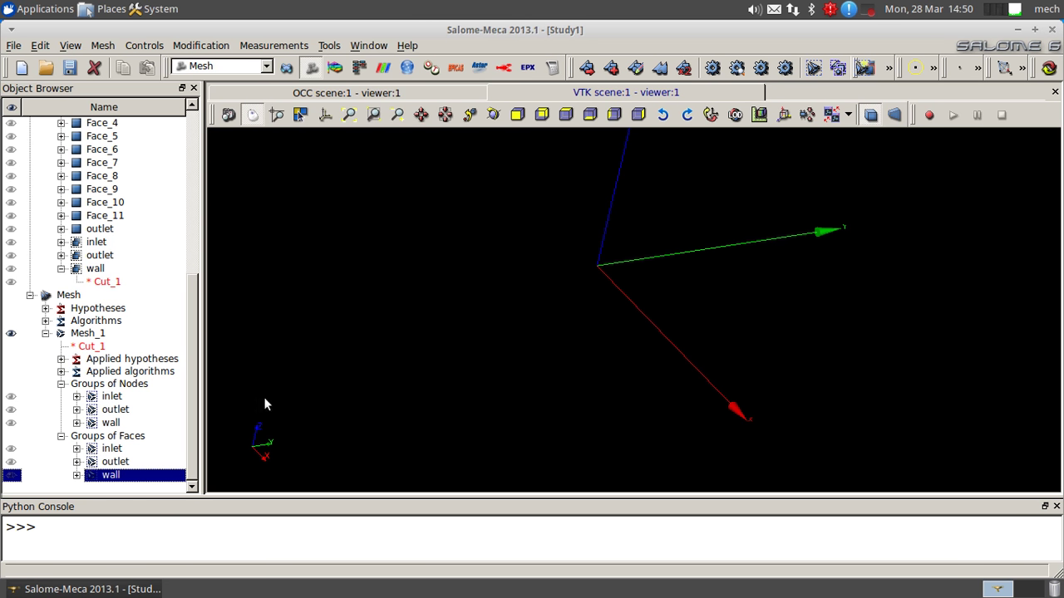
ctrl+right_drag(547, 405, 670, 325)
ctrl+right_drag(528, 378, 318, 337)
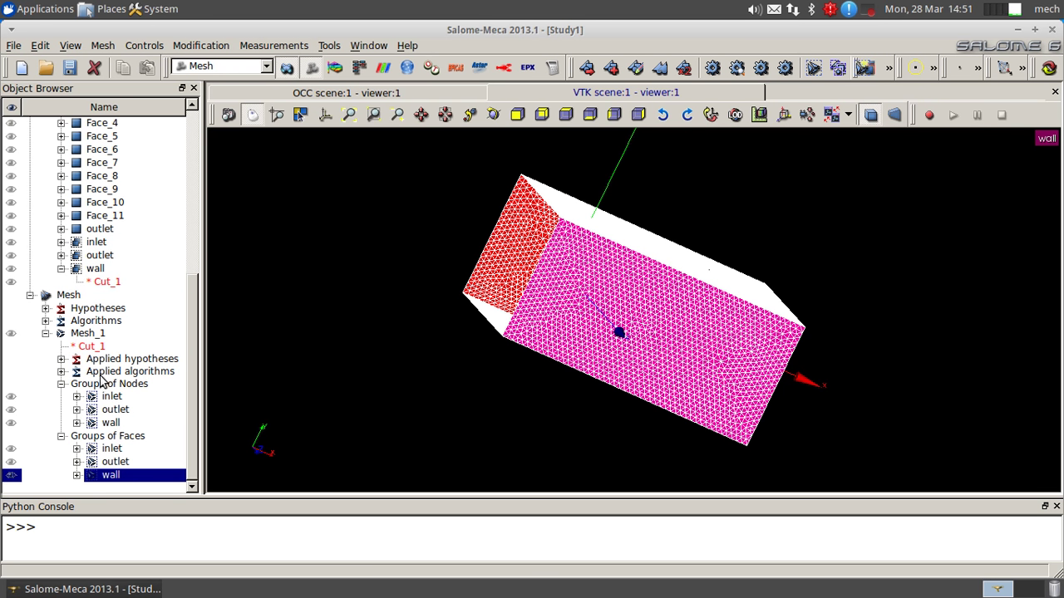
Step: Show the whole Mesh_1 again and hide the wall face group
click(11, 335)
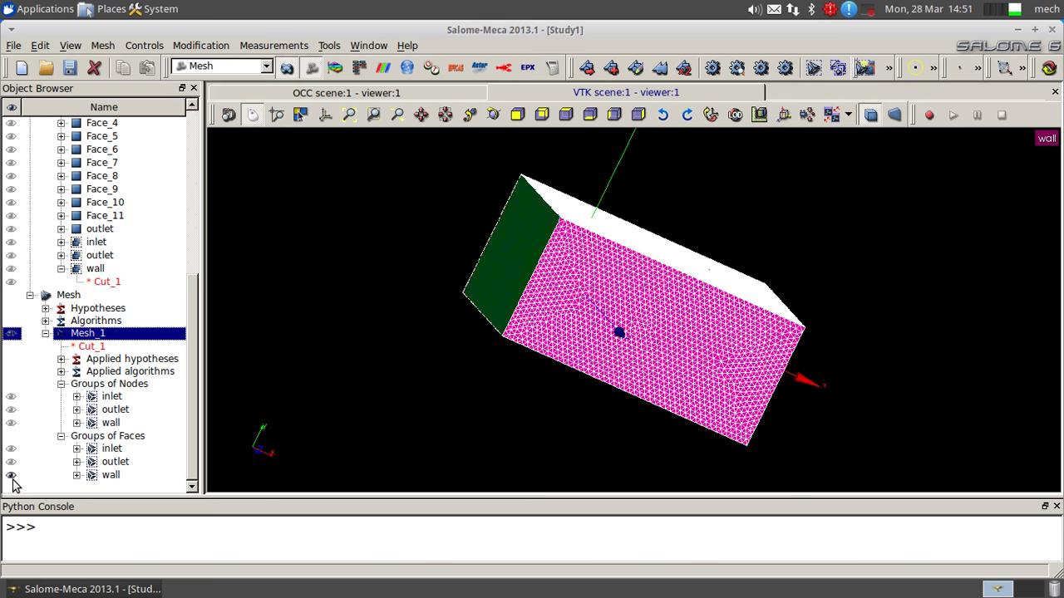
click(11, 475)
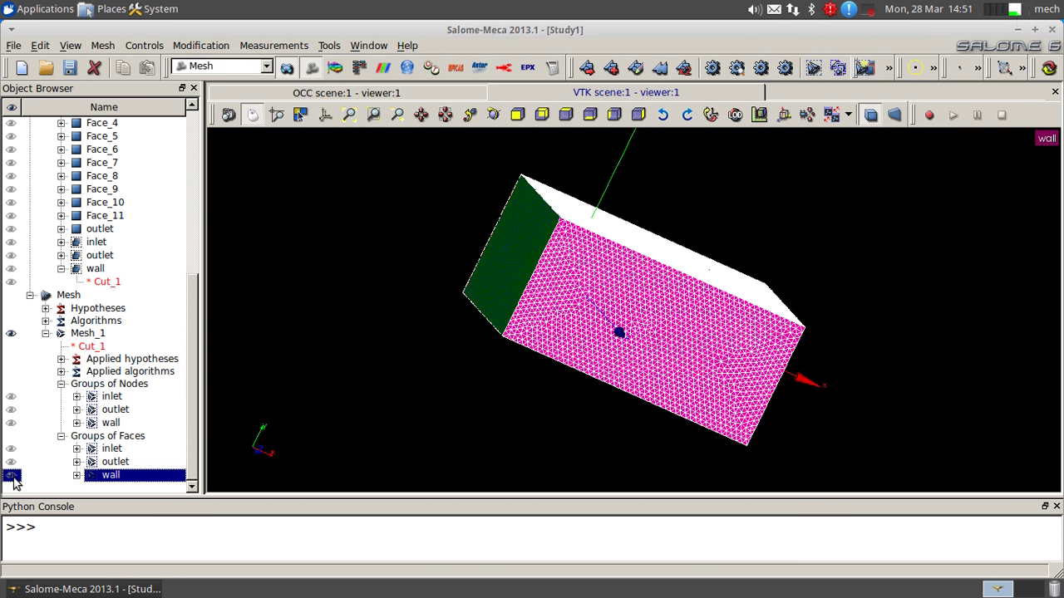
click(11, 476)
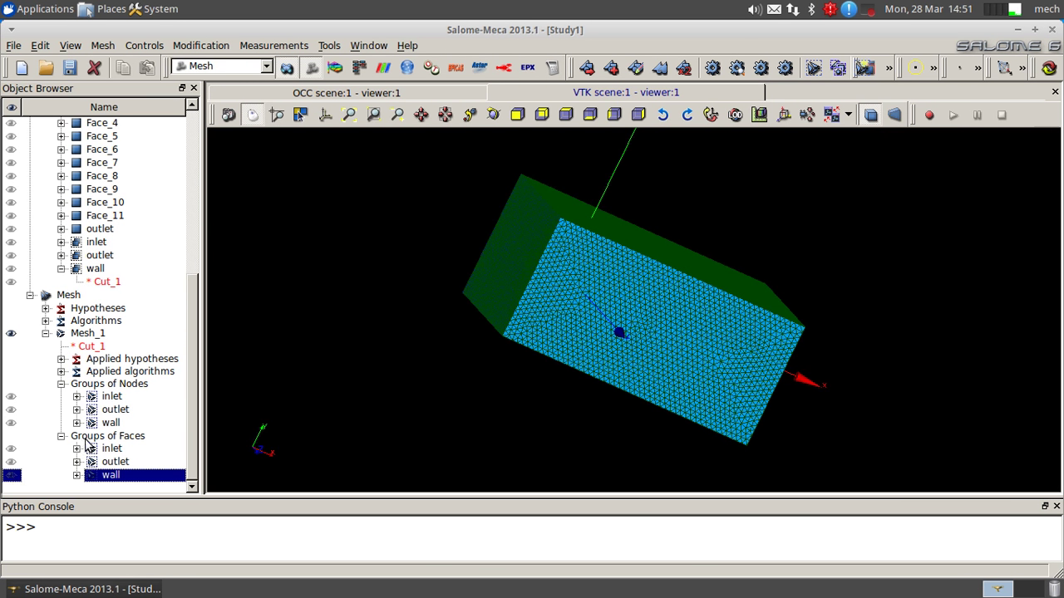
Step: Start exporting Mesh_1 as a UNV file and create and open a destination folder named RHK in /home/mech
click(104, 333)
right_click(104, 334)
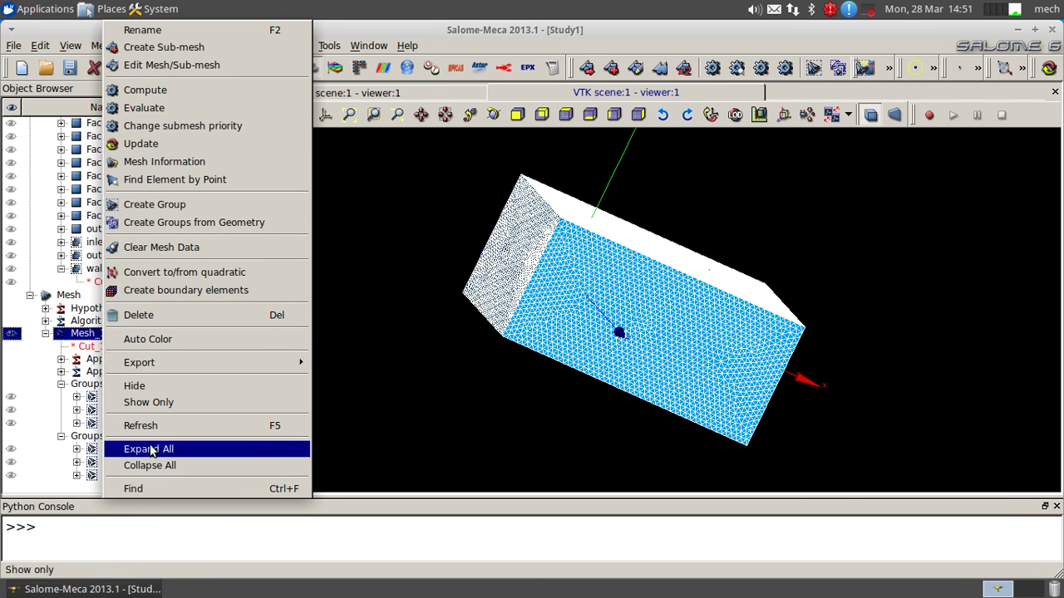
mouse_move(153, 366)
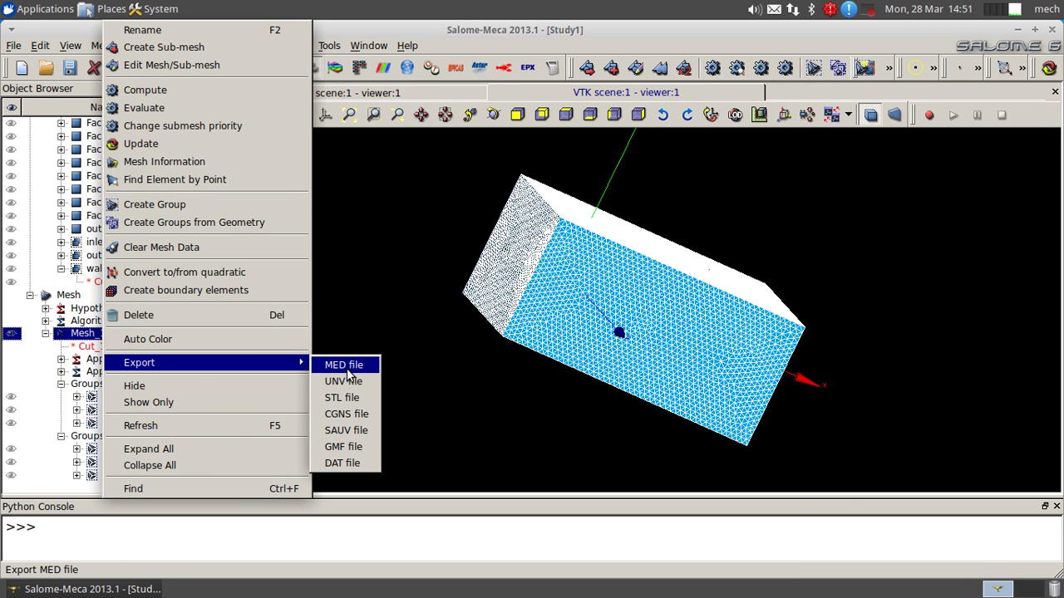
click(347, 382)
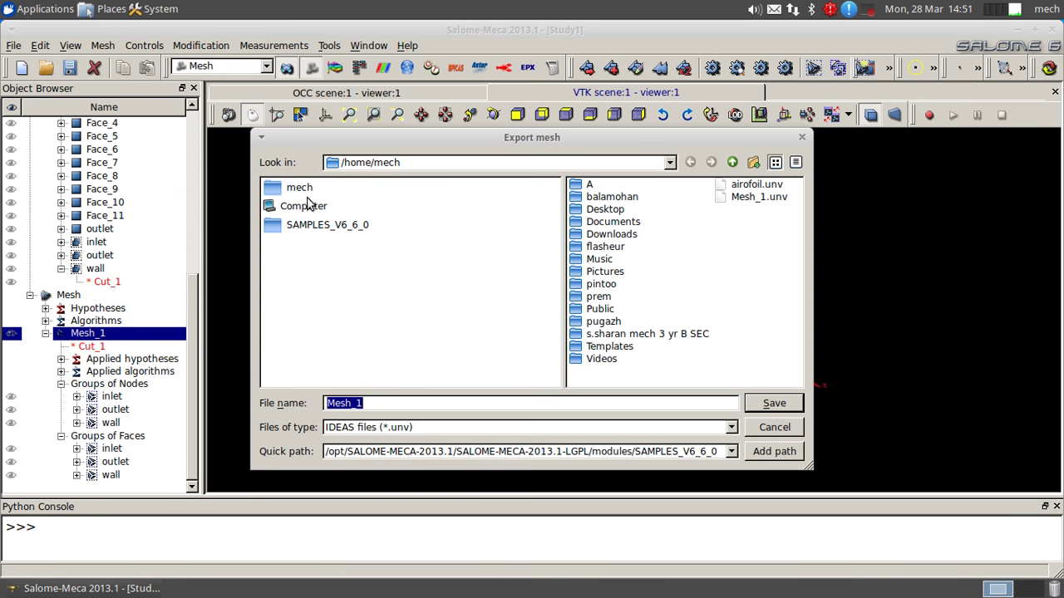
click(383, 276)
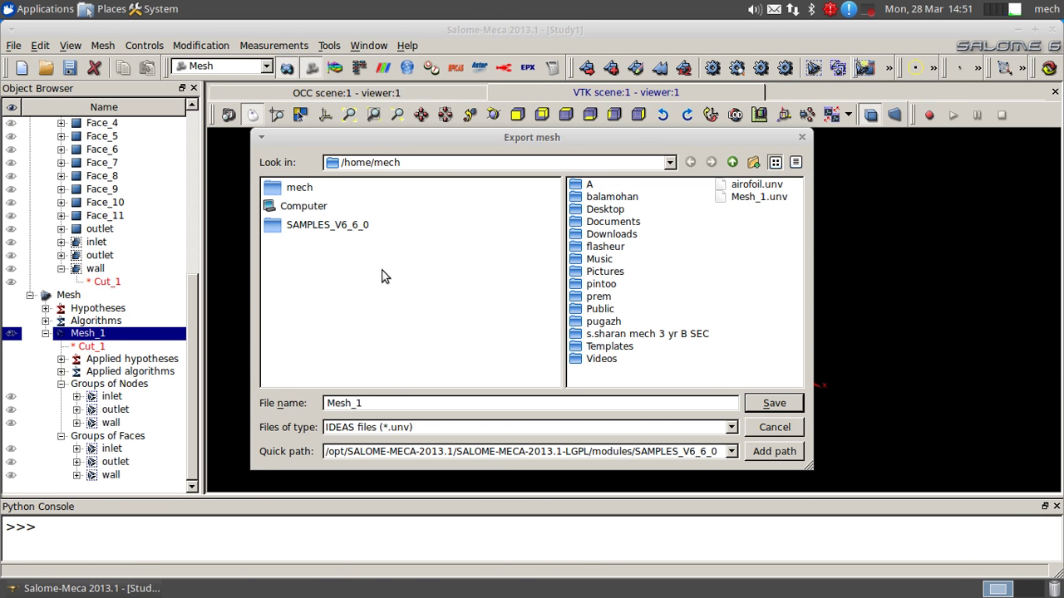
click(753, 164)
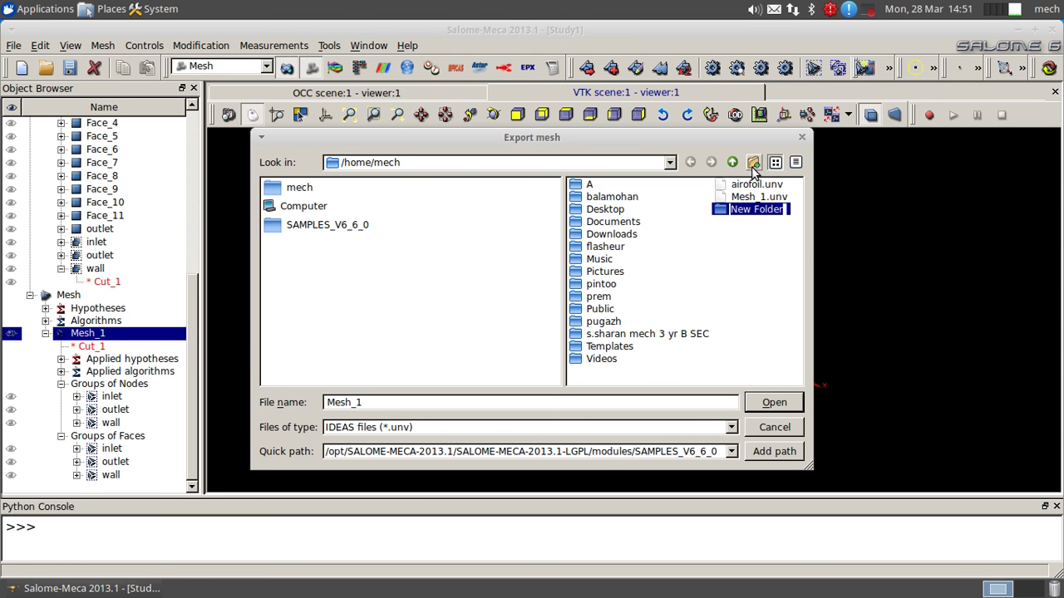
text(RHK)
key(Return)
key(Return)
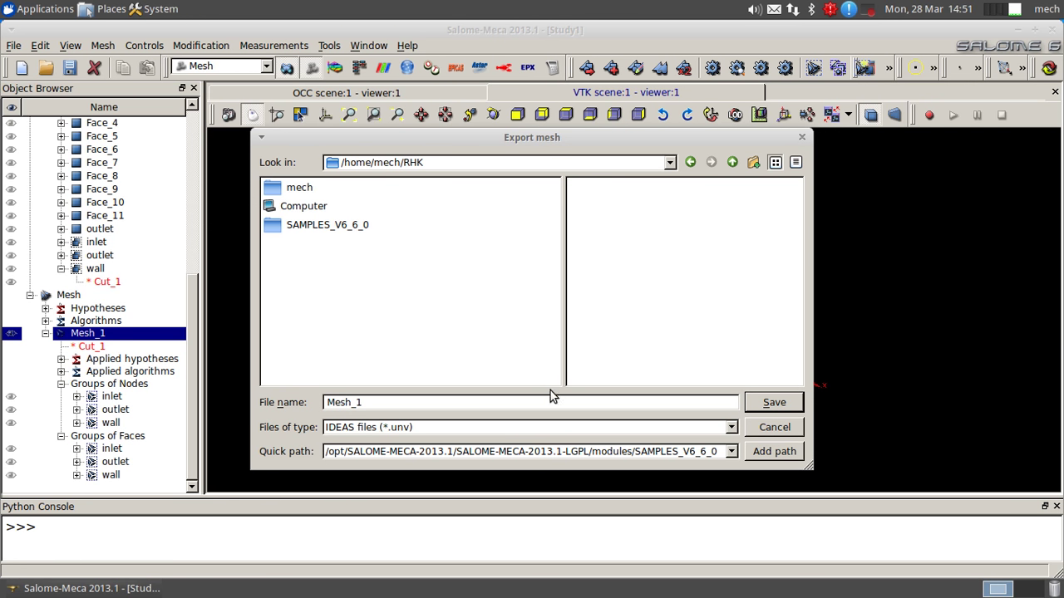
Step: Create a subfolder named aerofoil inside RHK and save the exported mesh there as Mesh_1 in IDEAS (*.unv) format
click(754, 162)
text(ar)
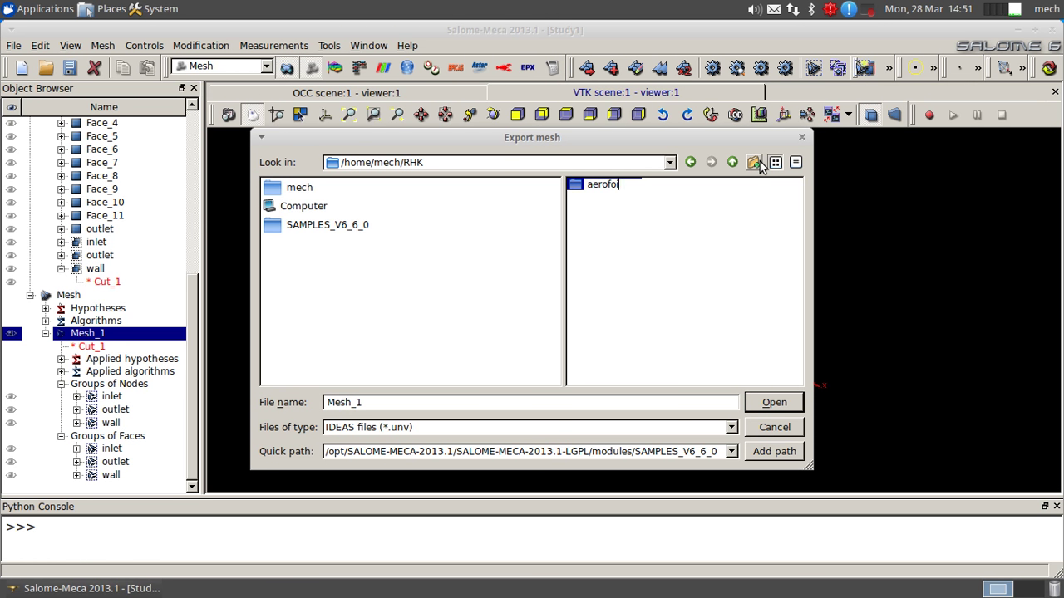
text(rofoil)
key(Return)
key(Return)
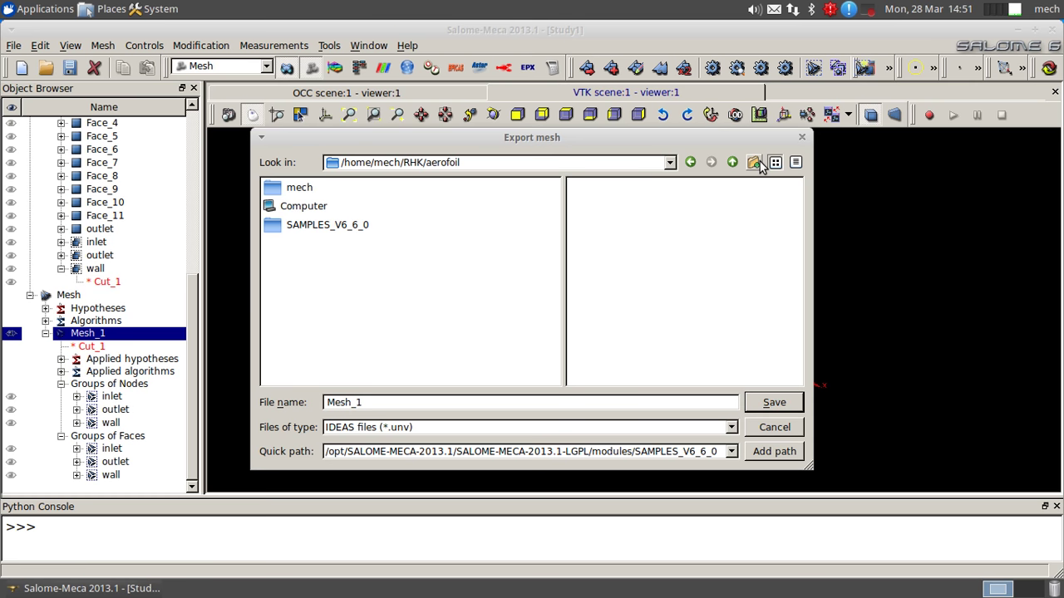
click(772, 402)
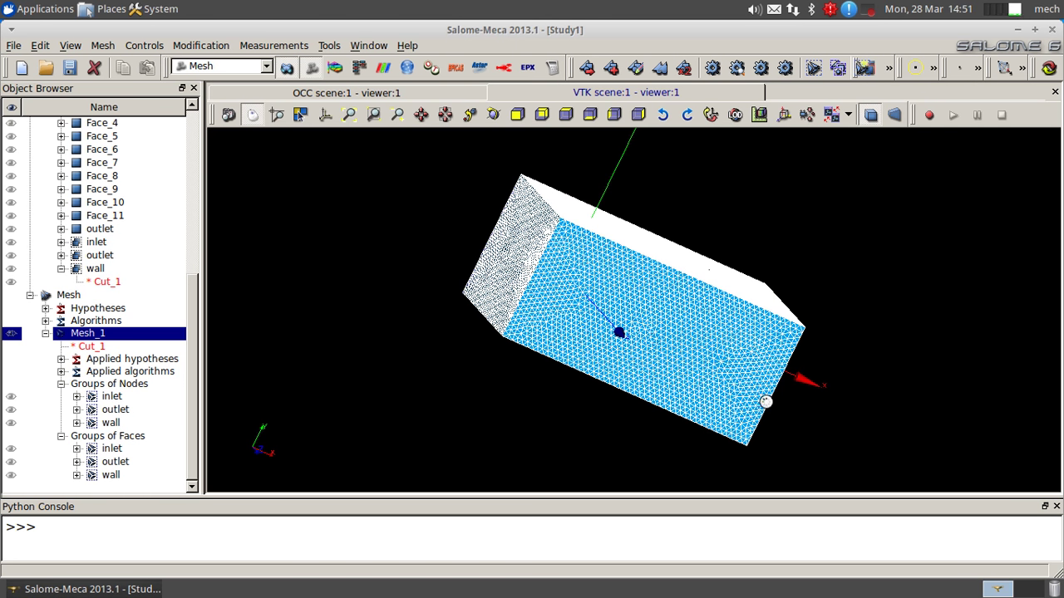